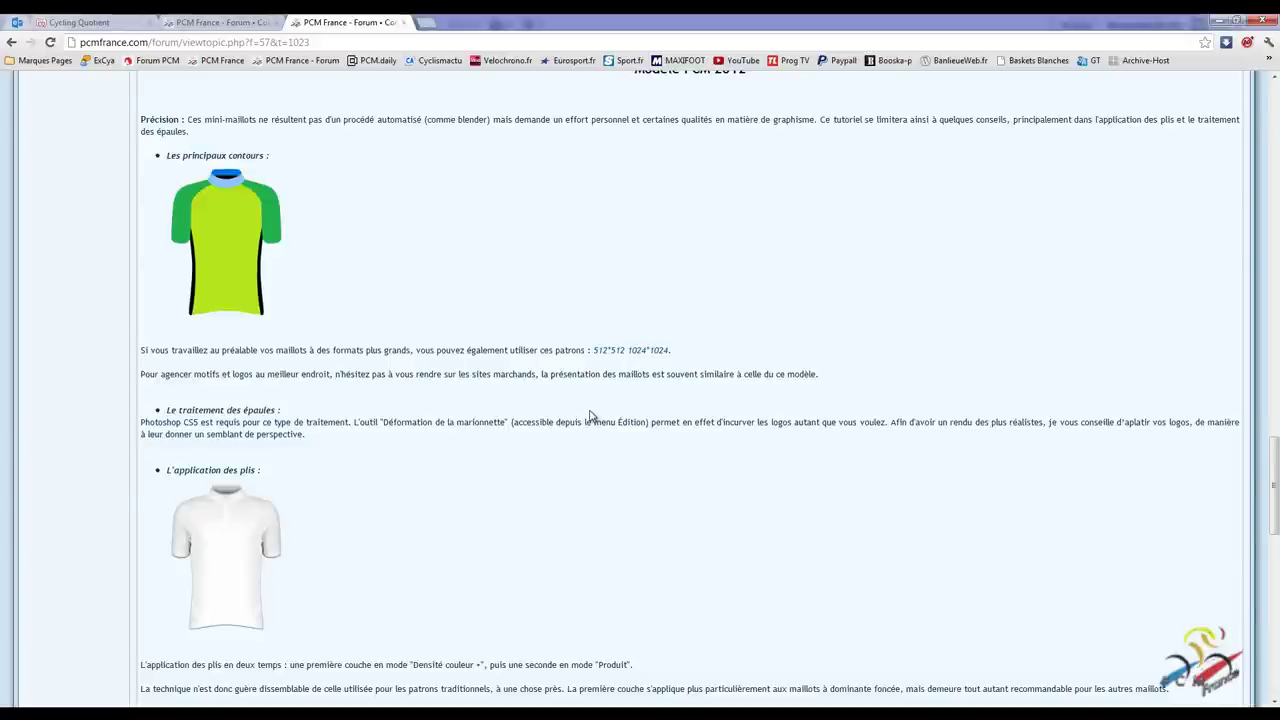
Step: Browse the PCM France forum to the Tutoriels, Aide > Mini-maillot tutorial topic
{"action": "scroll", "coordinate": [590, 416], "scroll_direction": "up", "scroll_amount": 2}
{"action": "scroll", "coordinate": [590, 414], "scroll_direction": "down", "scroll_amount": 2}
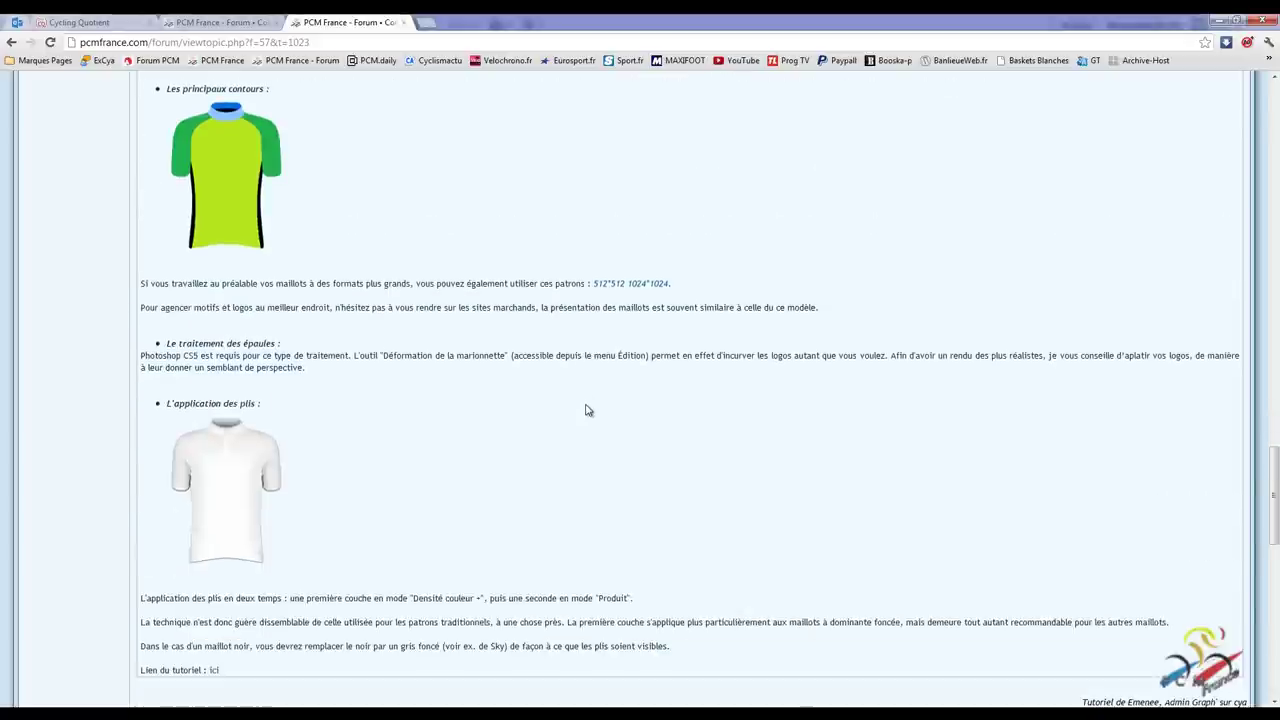
{"action": "left_click", "coordinate": [403, 22]}
{"action": "left_click", "coordinate": [302, 60]}
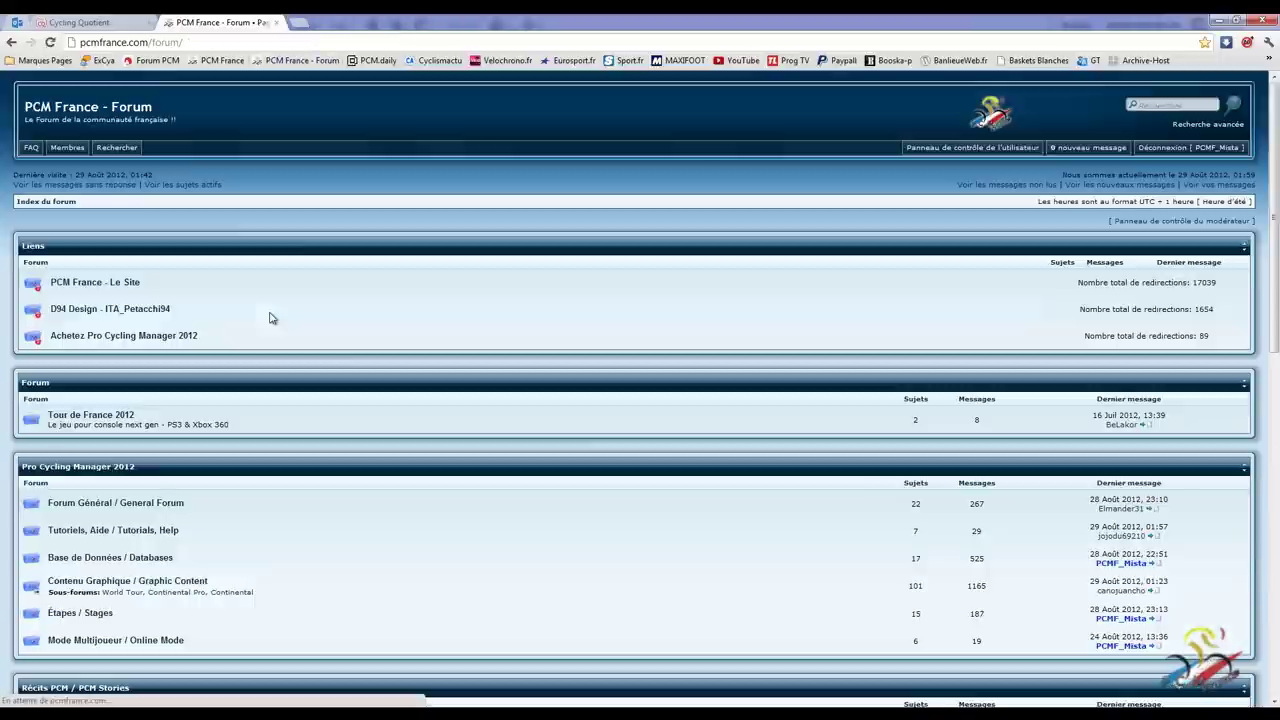
{"action": "scroll", "coordinate": [268, 317], "scroll_direction": "down", "scroll_amount": 3}
{"action": "left_click", "coordinate": [180, 315]}
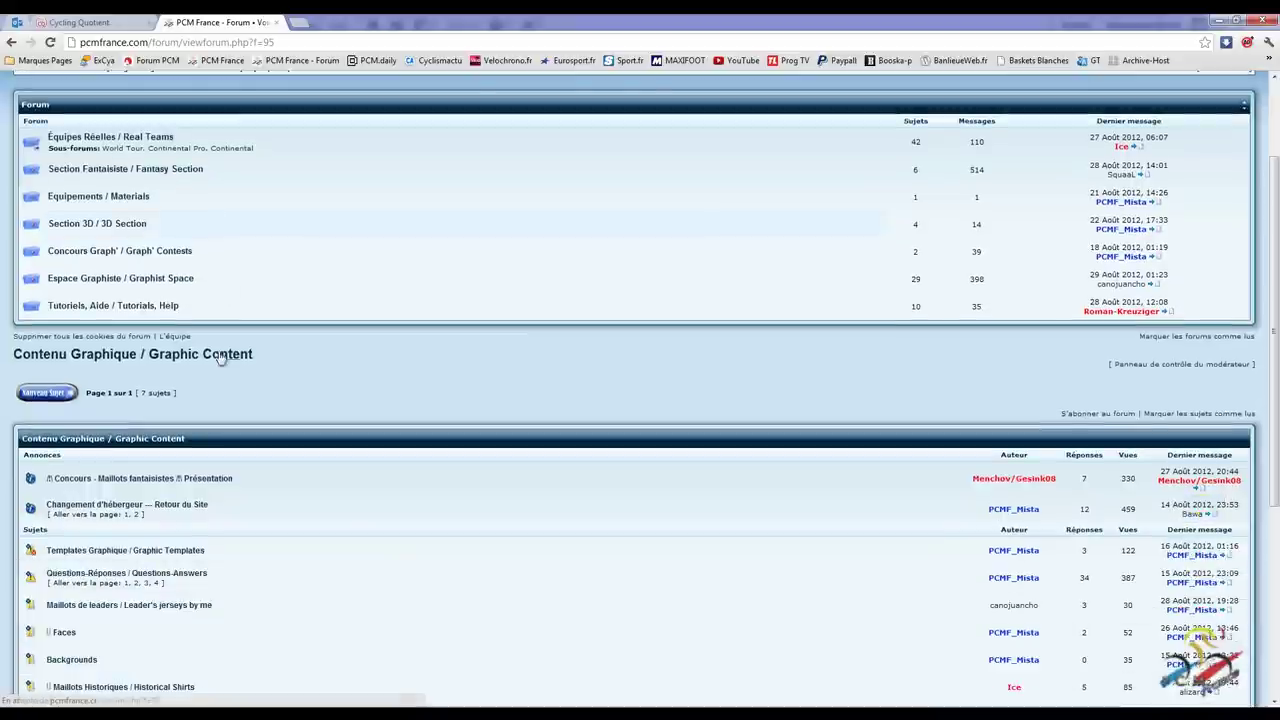
{"action": "left_click", "coordinate": [169, 306]}
{"action": "scroll", "coordinate": [163, 357], "scroll_direction": "down", "scroll_amount": 2}
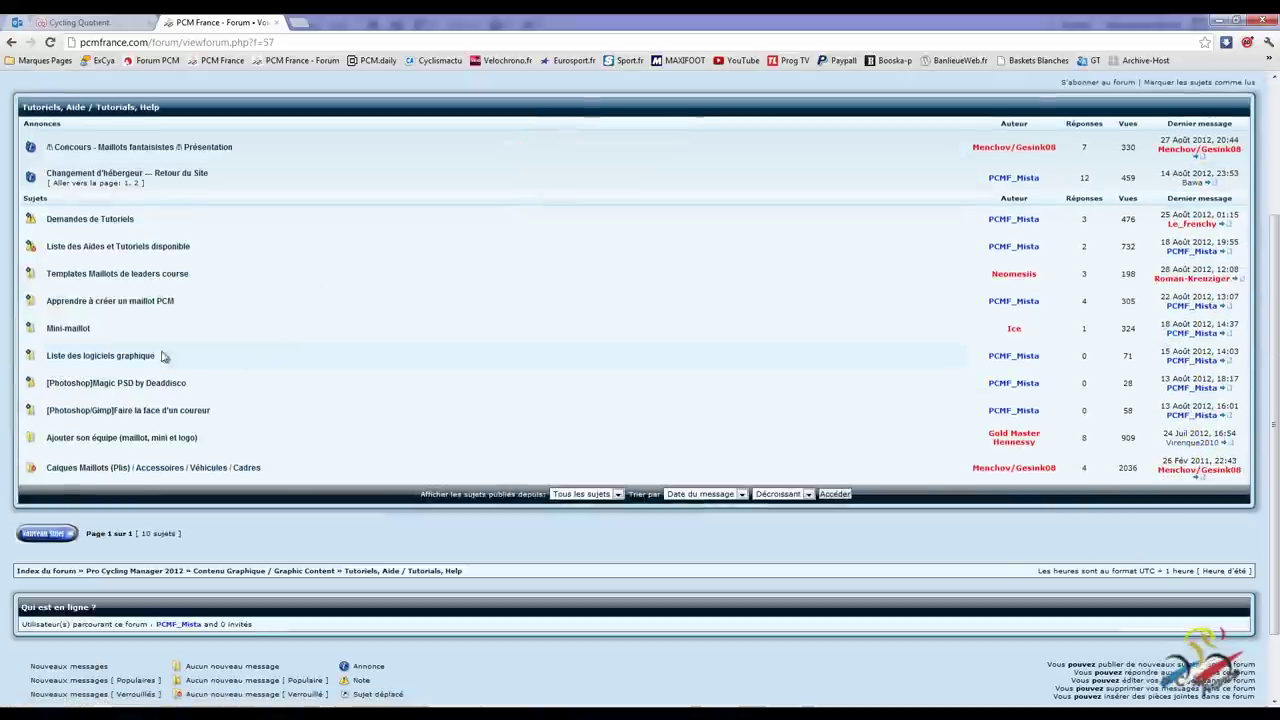
{"action": "left_click", "coordinate": [78, 330]}
{"action": "scroll", "coordinate": [580, 497], "scroll_direction": "down", "scroll_amount": 6}
{"action": "scroll", "coordinate": [575, 457], "scroll_direction": "down", "scroll_amount": 4}
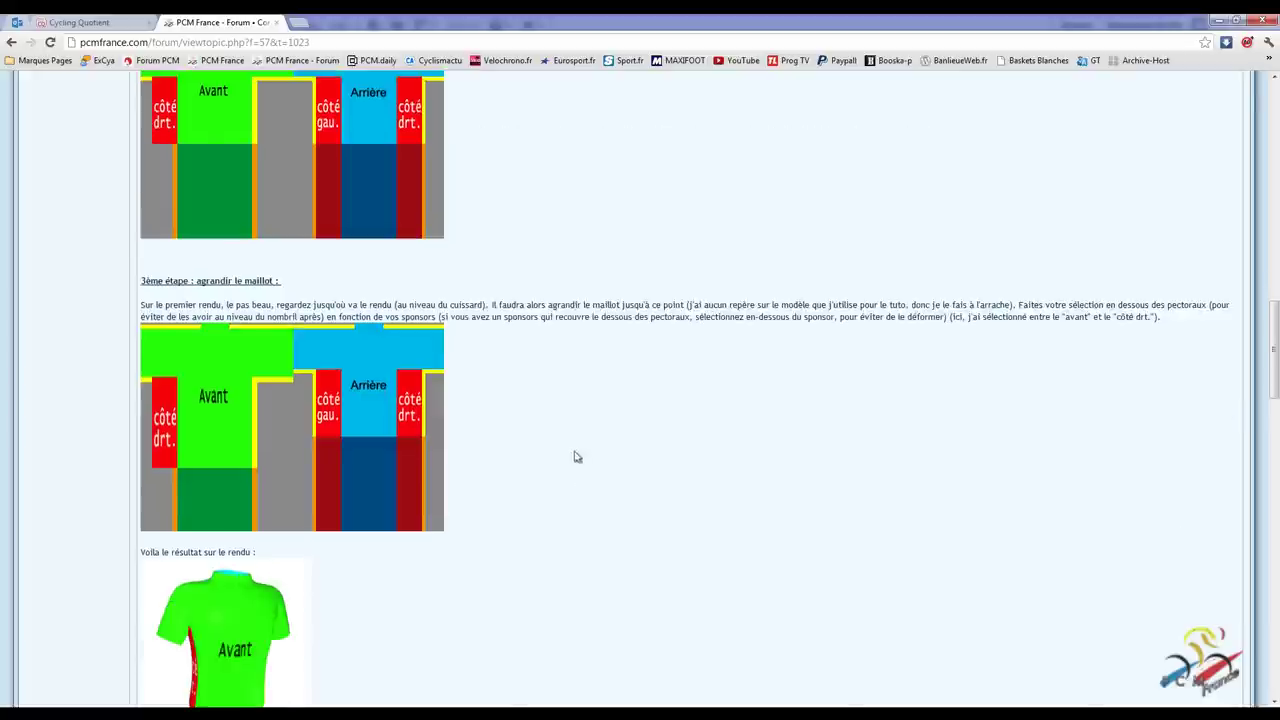
{"action": "scroll", "coordinate": [572, 440], "scroll_direction": "down", "scroll_amount": 6}
{"action": "scroll", "coordinate": [534, 385], "scroll_direction": "down", "scroll_amount": 2}
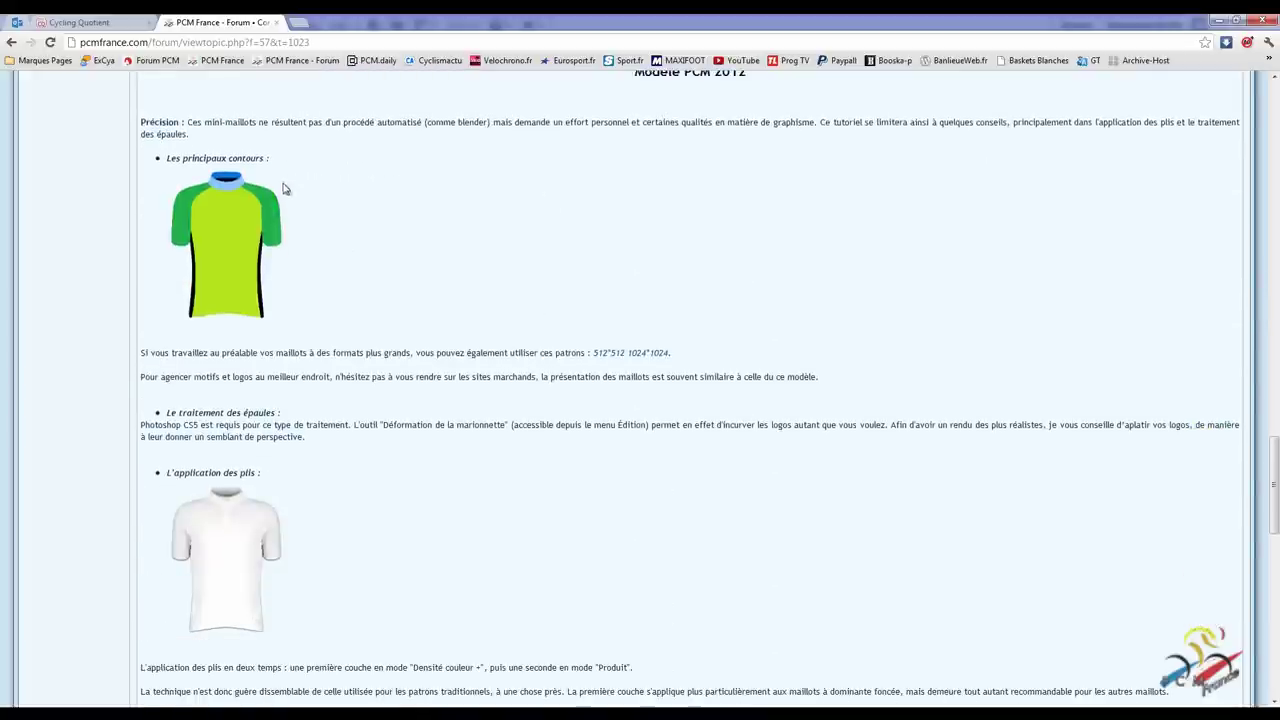
Step: Save the green jersey image as 256b.png and the white folds jersey as plisb.png
{"action": "right_click", "coordinate": [226, 219]}
{"action": "left_click", "coordinate": [240, 227]}
{"action": "key", "text": "Return"}
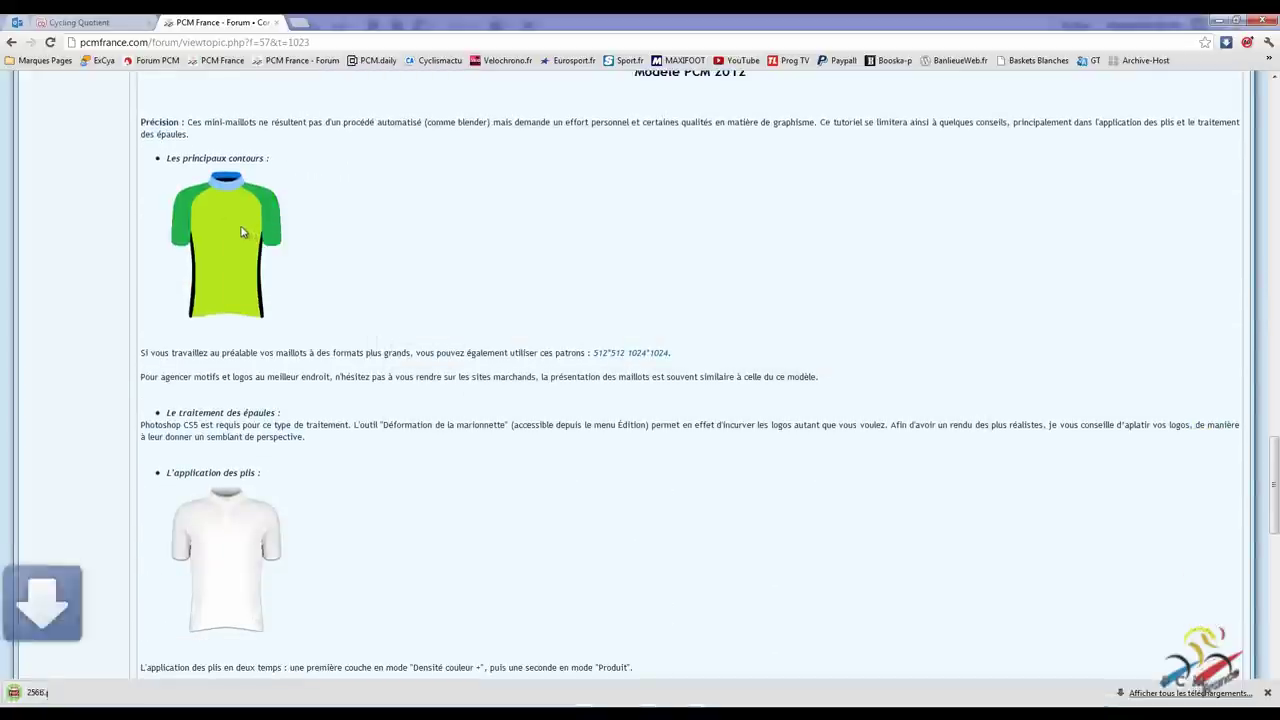
{"action": "right_click", "coordinate": [251, 491]}
{"action": "left_click", "coordinate": [264, 499]}
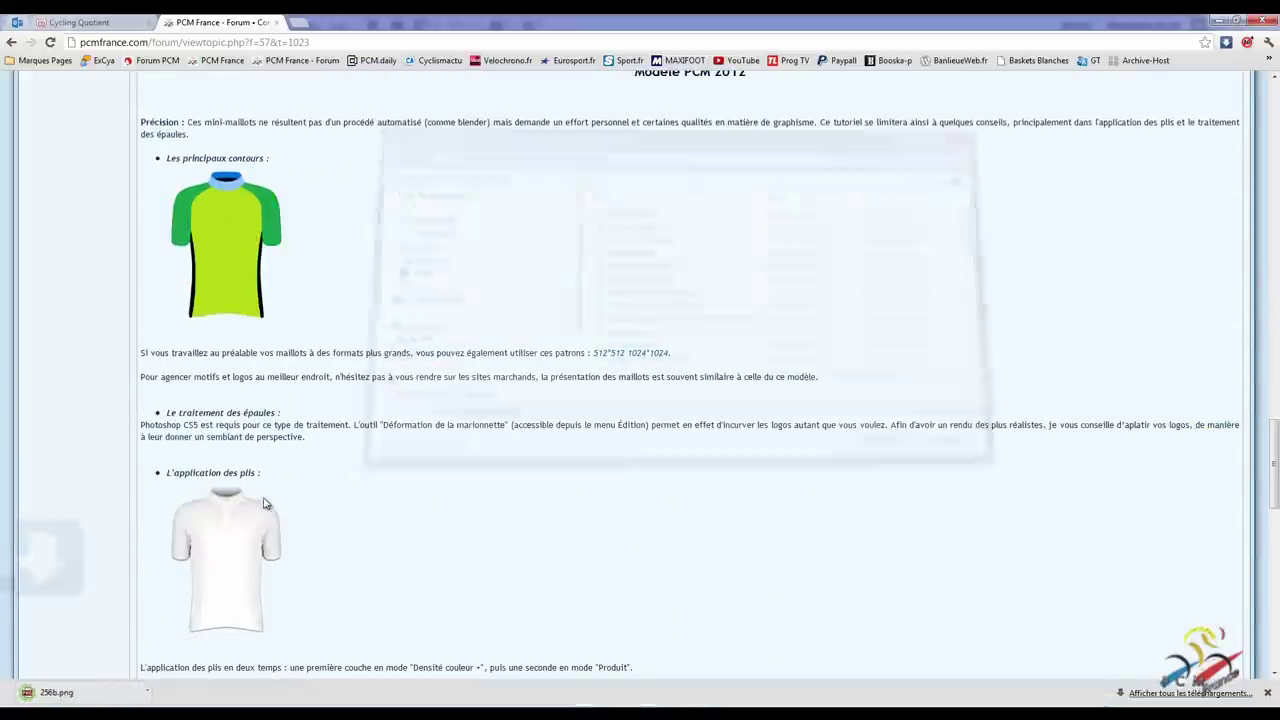
{"action": "key", "text": "Return"}
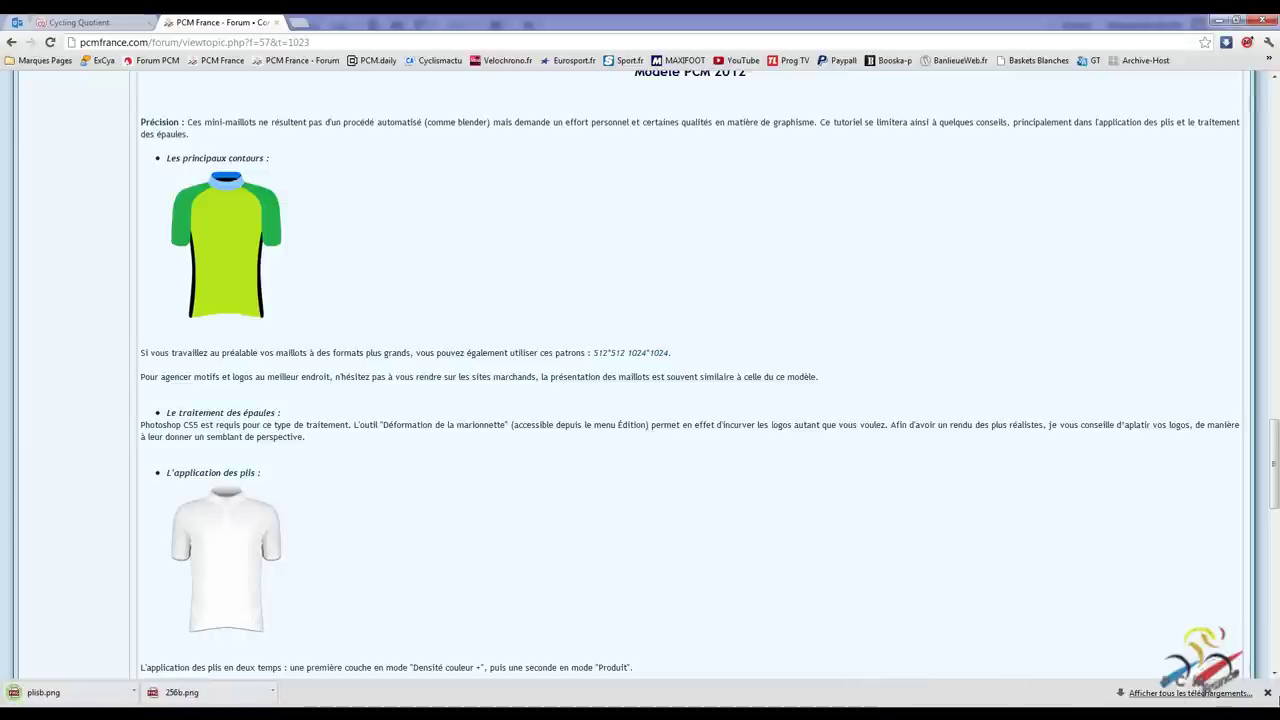
Step: Open 256b.png, then plisb.png, from Téléchargements with Ouvrir avec > Adobe Photoshop CS5
{"action": "left_click", "coordinate": [1267, 692]}
{"action": "key", "text": "alt+Tab"}
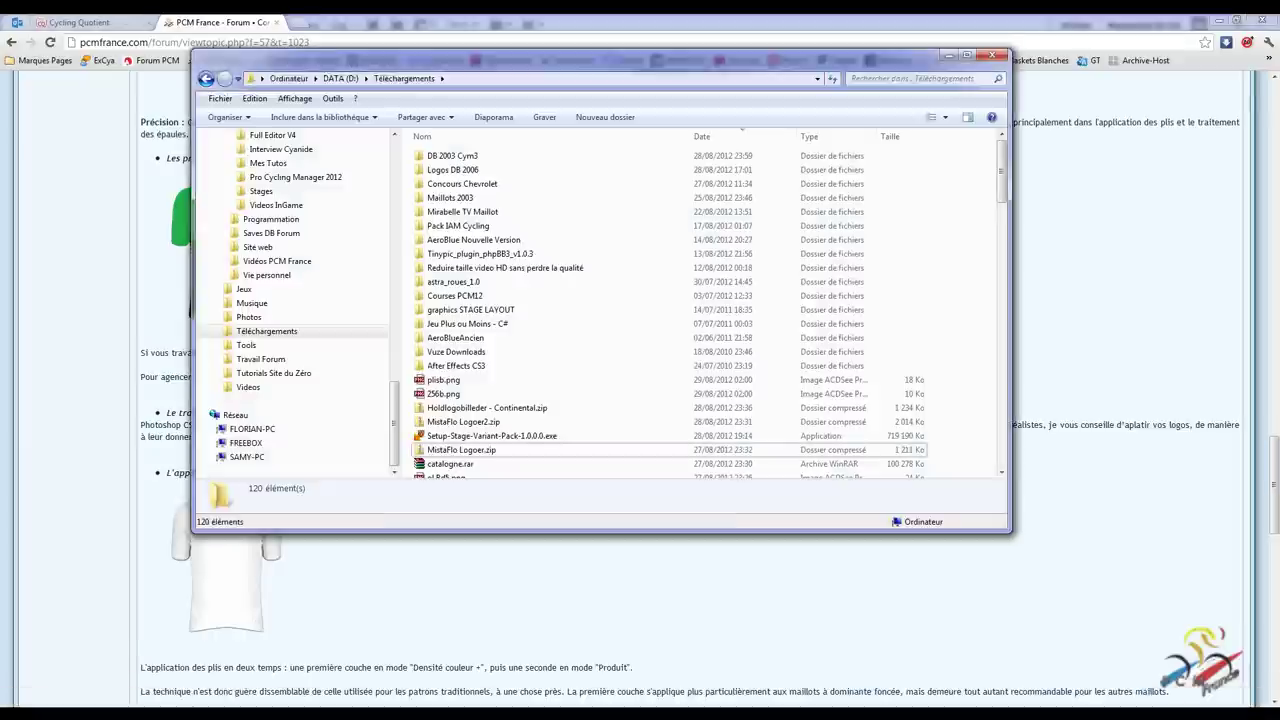
{"action": "left_click", "coordinate": [446, 396]}
{"action": "right_click", "coordinate": [446, 396]}
{"action": "mouse_move", "coordinate": [487, 508]}
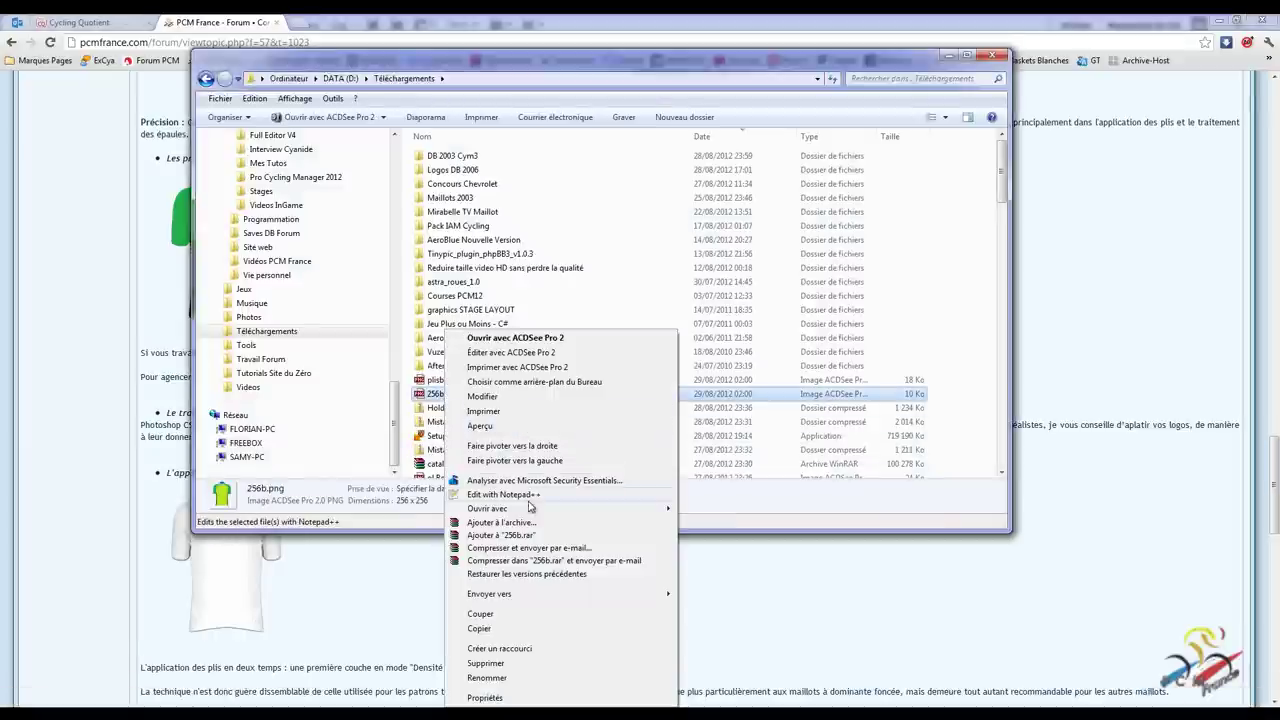
{"action": "left_click", "coordinate": [722, 528]}
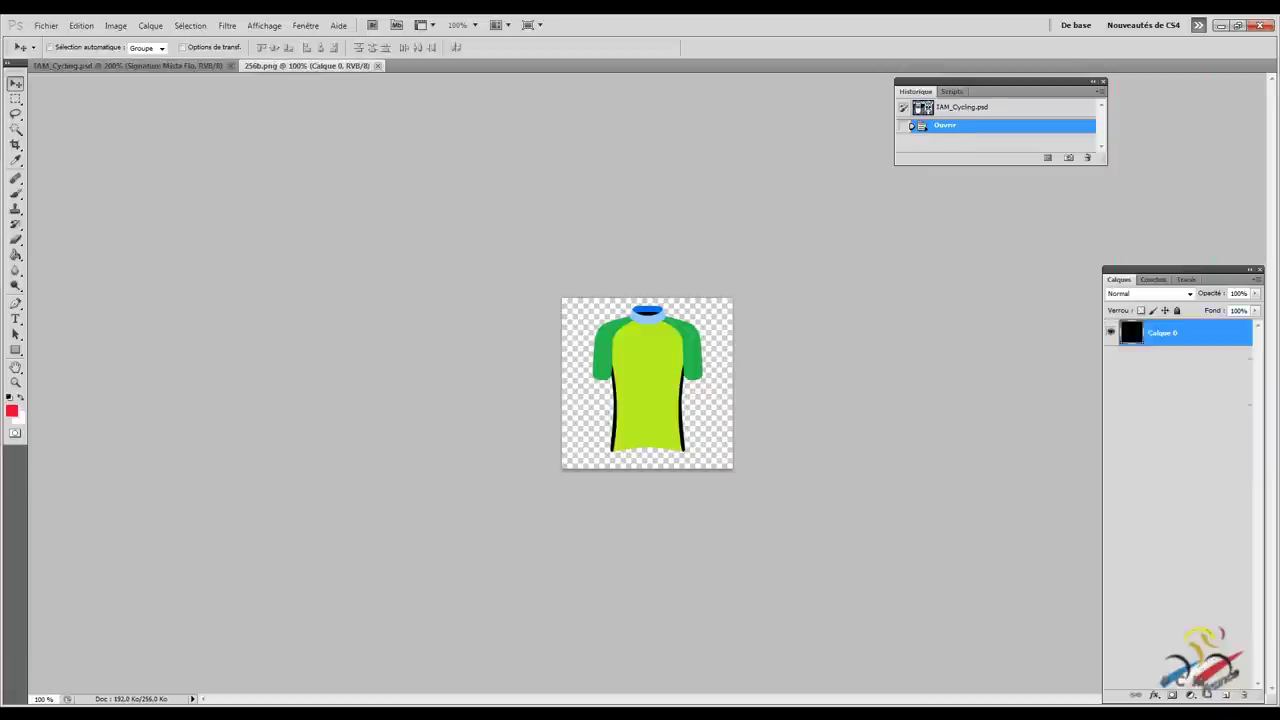
{"action": "key", "text": "alt+Tab"}
{"action": "right_click", "coordinate": [448, 380]}
{"action": "mouse_move", "coordinate": [492, 508]}
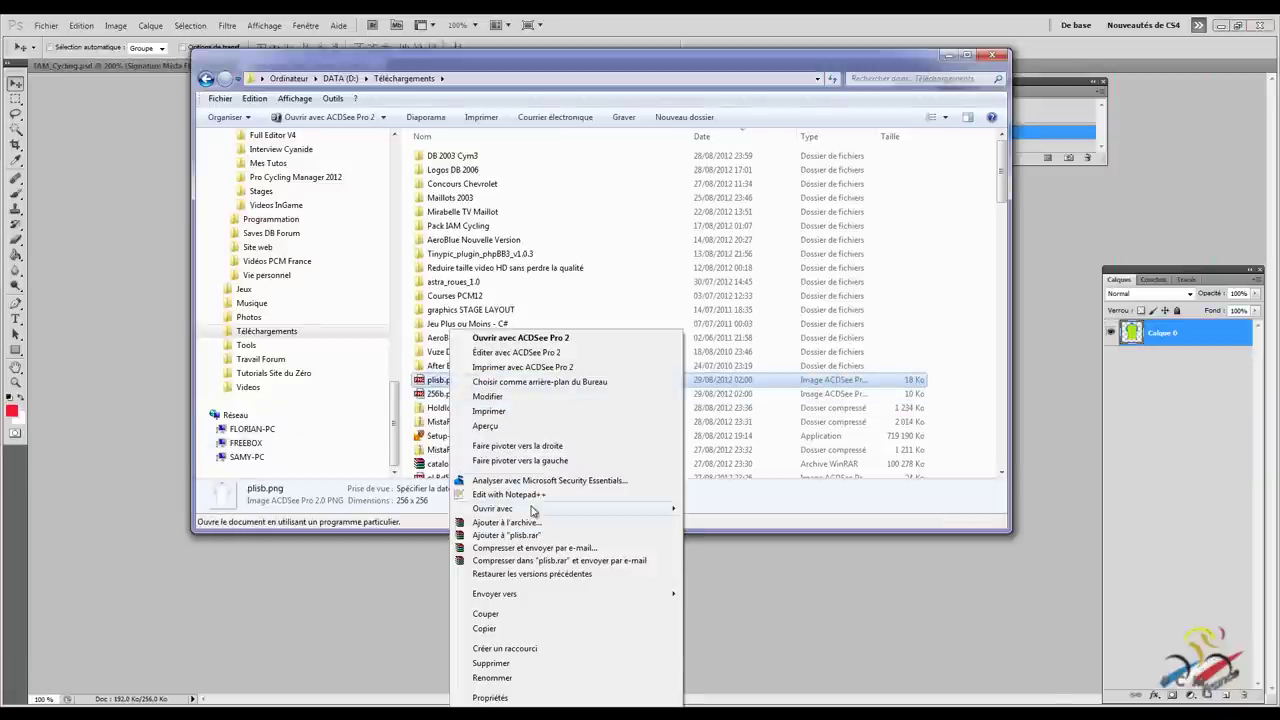
{"action": "left_click", "coordinate": [715, 524]}
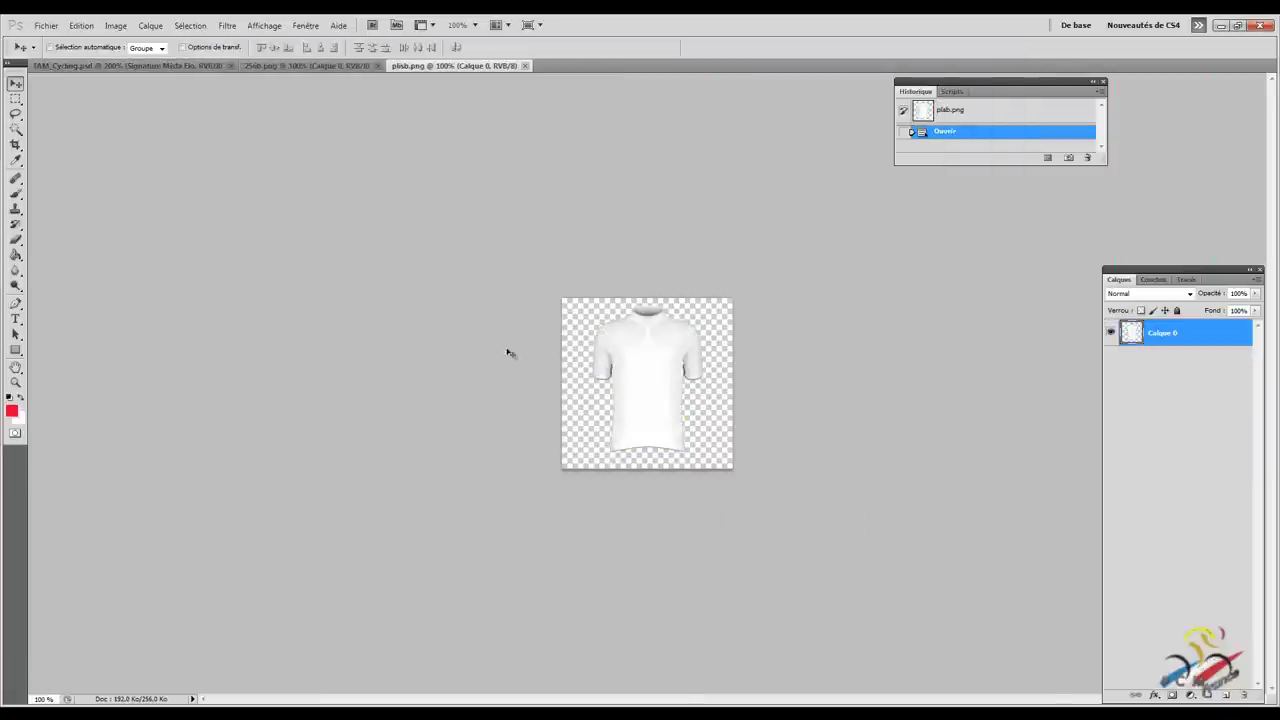
Step: Copy the whole white folds jersey and paste it into 256b.png as a new layer
{"action": "right_click", "coordinate": [15, 98]}
{"action": "left_click", "coordinate": [80, 94]}
{"action": "left_click_drag", "start_coordinate": [560, 296], "coordinate": [877, 560]}
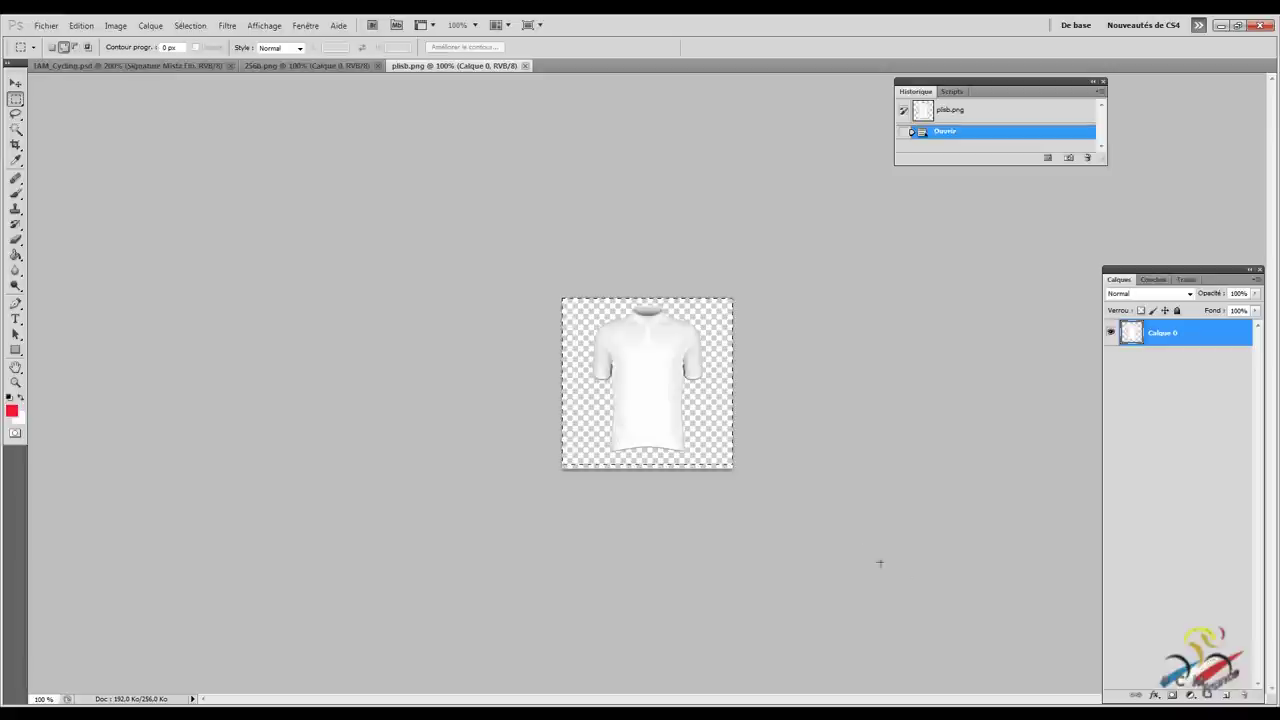
{"action": "key", "text": "ctrl+c"}
{"action": "left_click", "coordinate": [262, 66]}
{"action": "key", "text": "ctrl+v"}
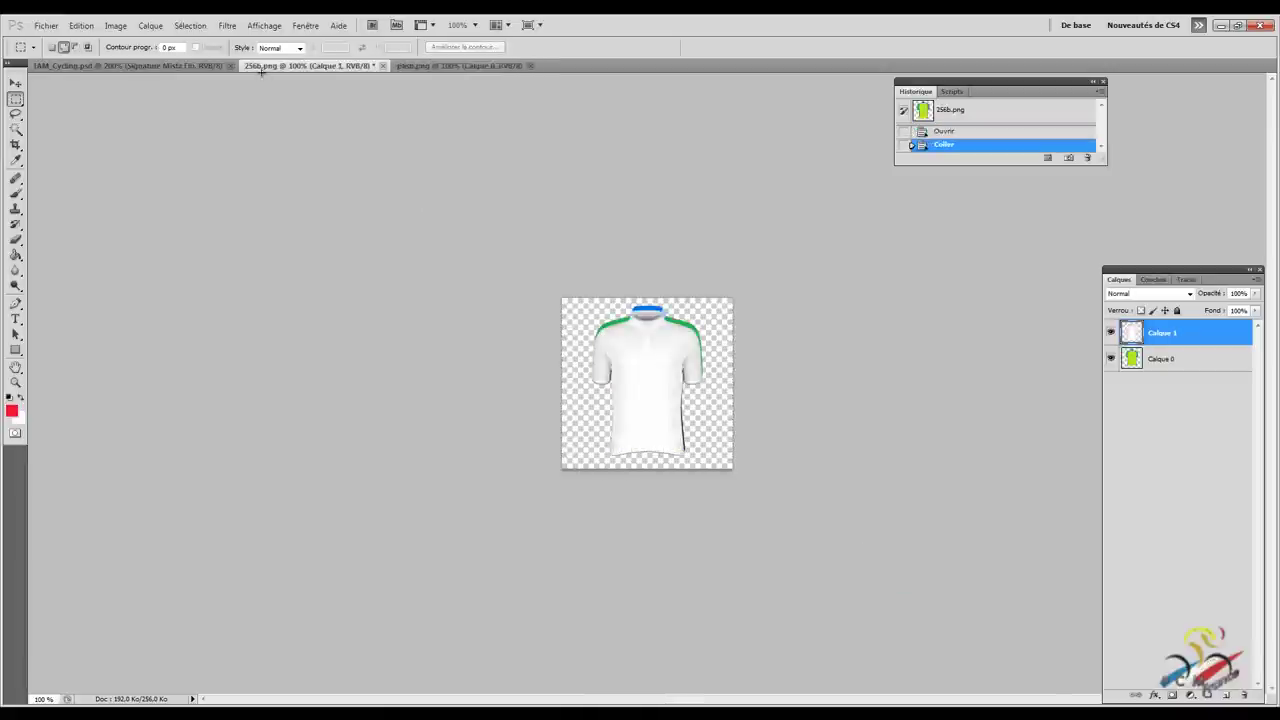
Step: Zoom to 200% and nudge the folds layer to cover the green jersey's edges
{"action": "left_click", "coordinate": [16, 83]}
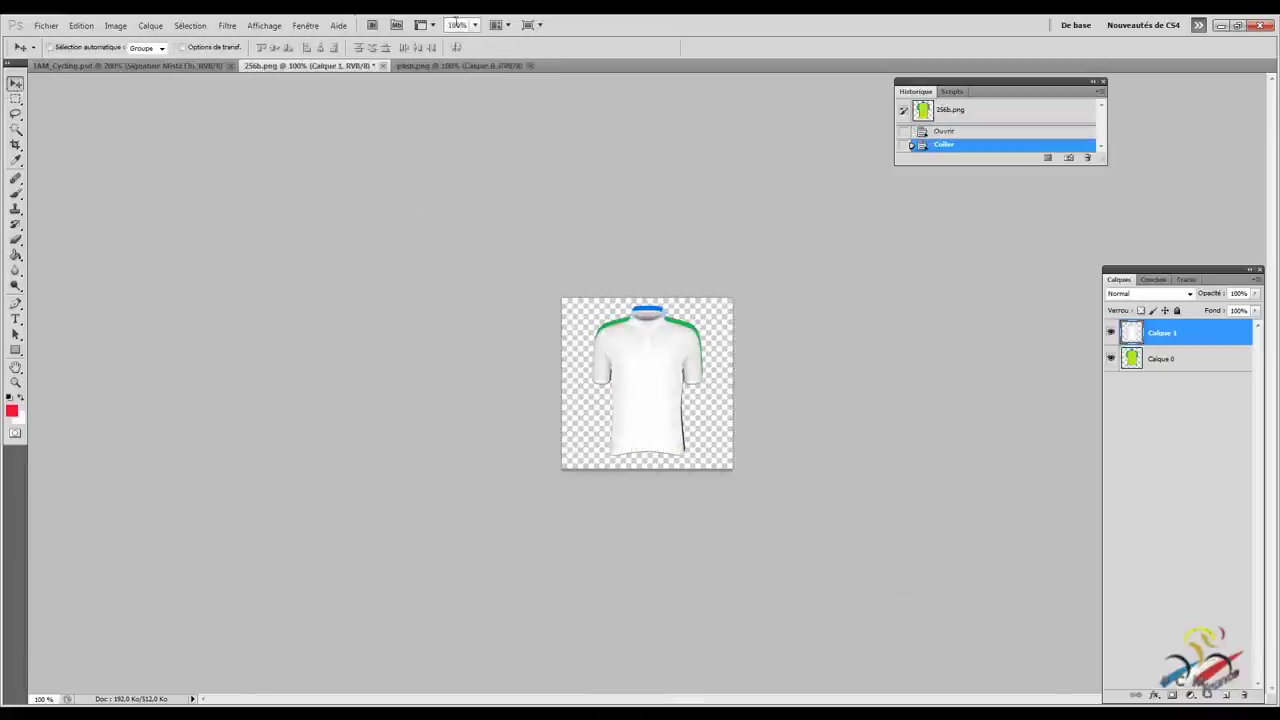
{"action": "type", "text": "200"}
{"action": "key", "text": "Return"}
{"action": "key", "text": "Up"}
{"action": "key", "text": "Up"}
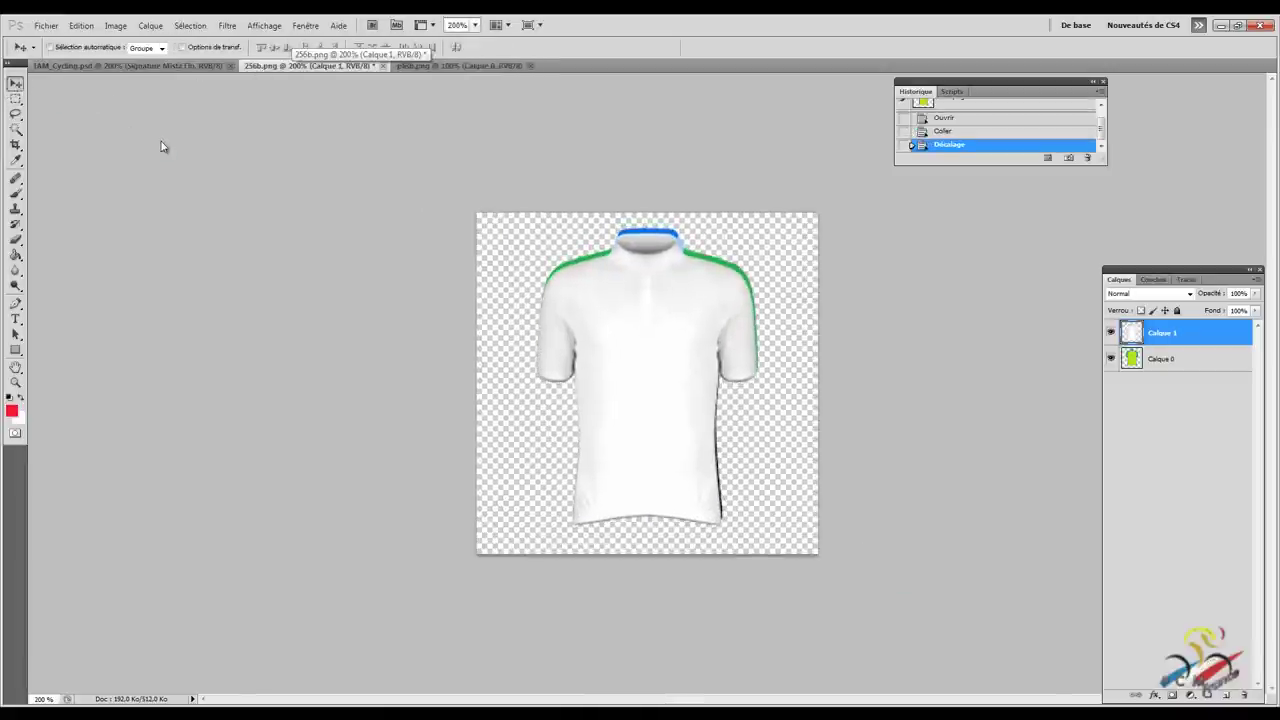
{"action": "key", "text": "Up"}
{"action": "key", "text": "Up"}
{"action": "key", "text": "Up"}
{"action": "key", "text": "Right"}
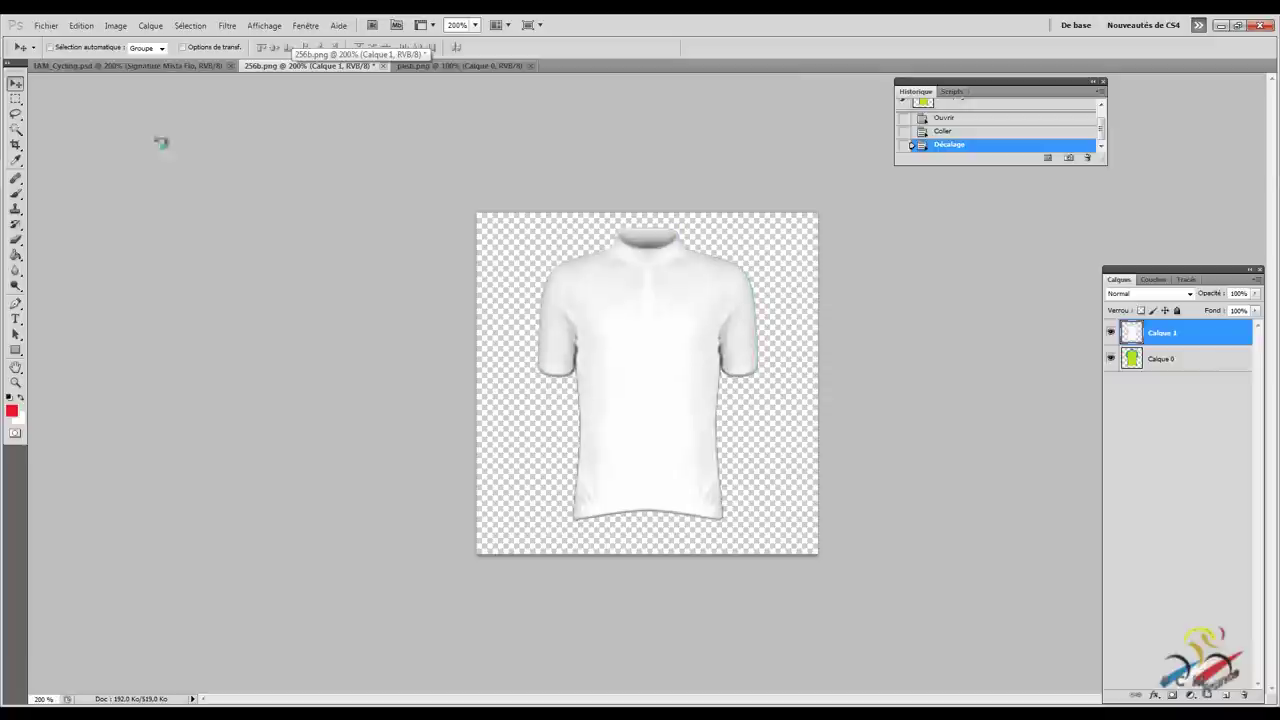
{"action": "key", "text": "Up"}
{"action": "key", "text": "Down"}
Step: Put the green jersey layer on top in Produit mode at 37% fill, and add an empty layer
{"action": "left_click_drag", "start_coordinate": [1152, 360], "coordinate": [1153, 334]}
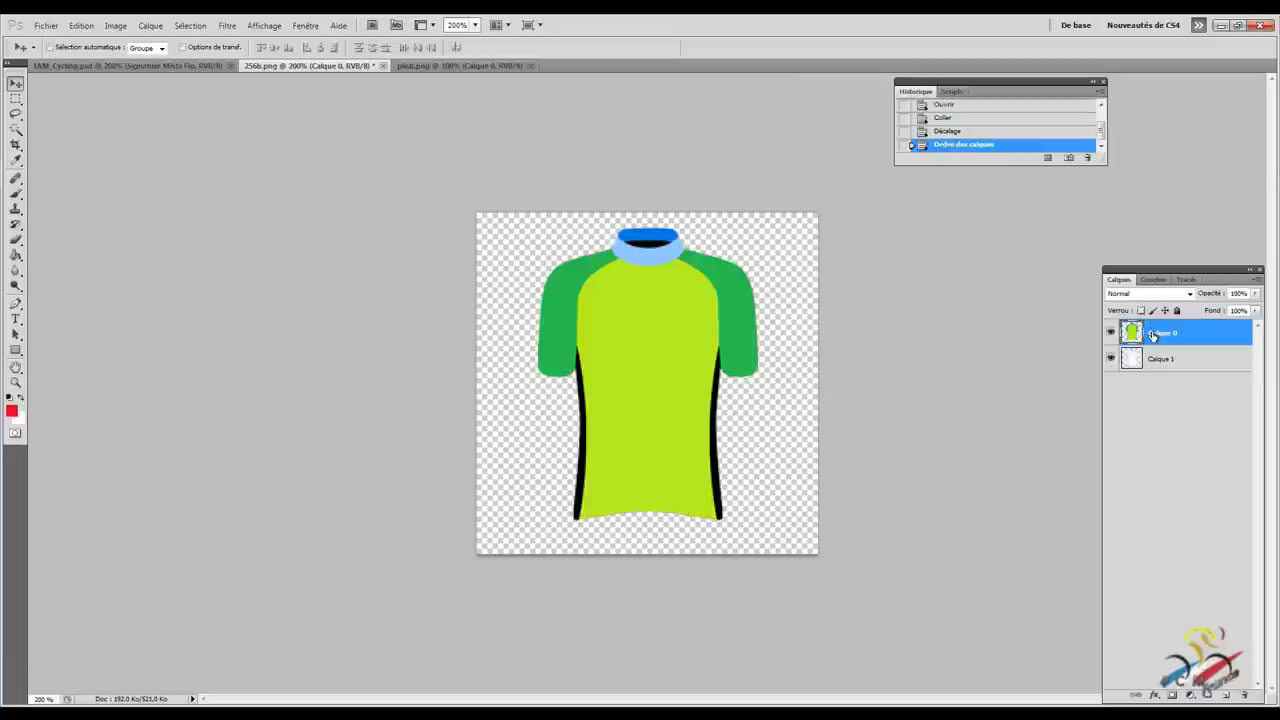
{"action": "left_click", "coordinate": [1190, 295]}
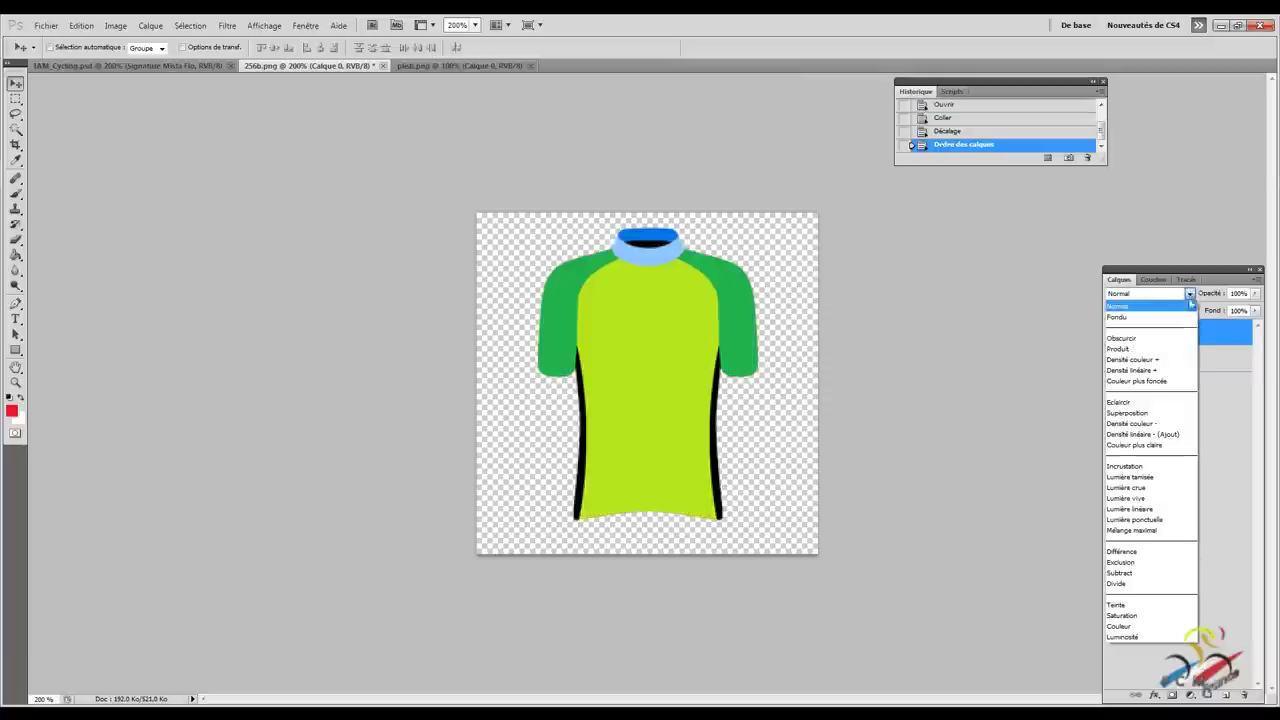
{"action": "left_click", "coordinate": [1160, 349]}
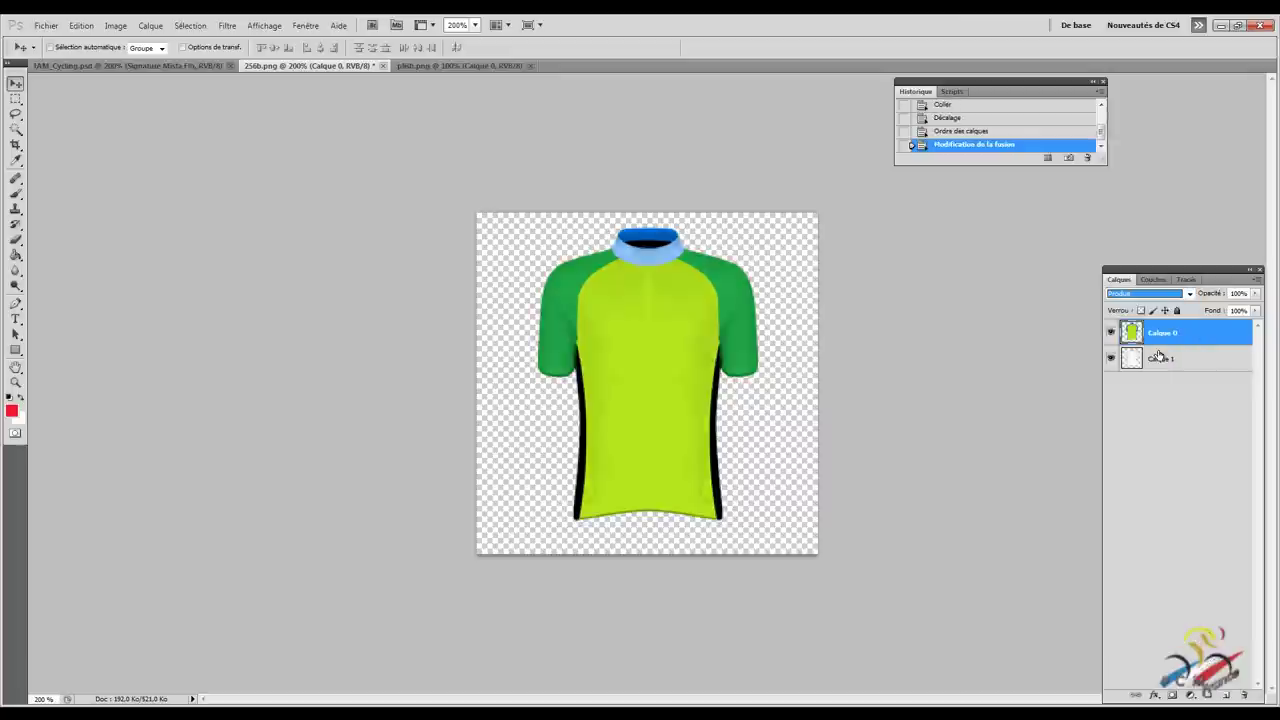
{"action": "left_click", "coordinate": [1255, 312]}
{"action": "left_click_drag", "start_coordinate": [1242, 328], "coordinate": [1215, 327]}
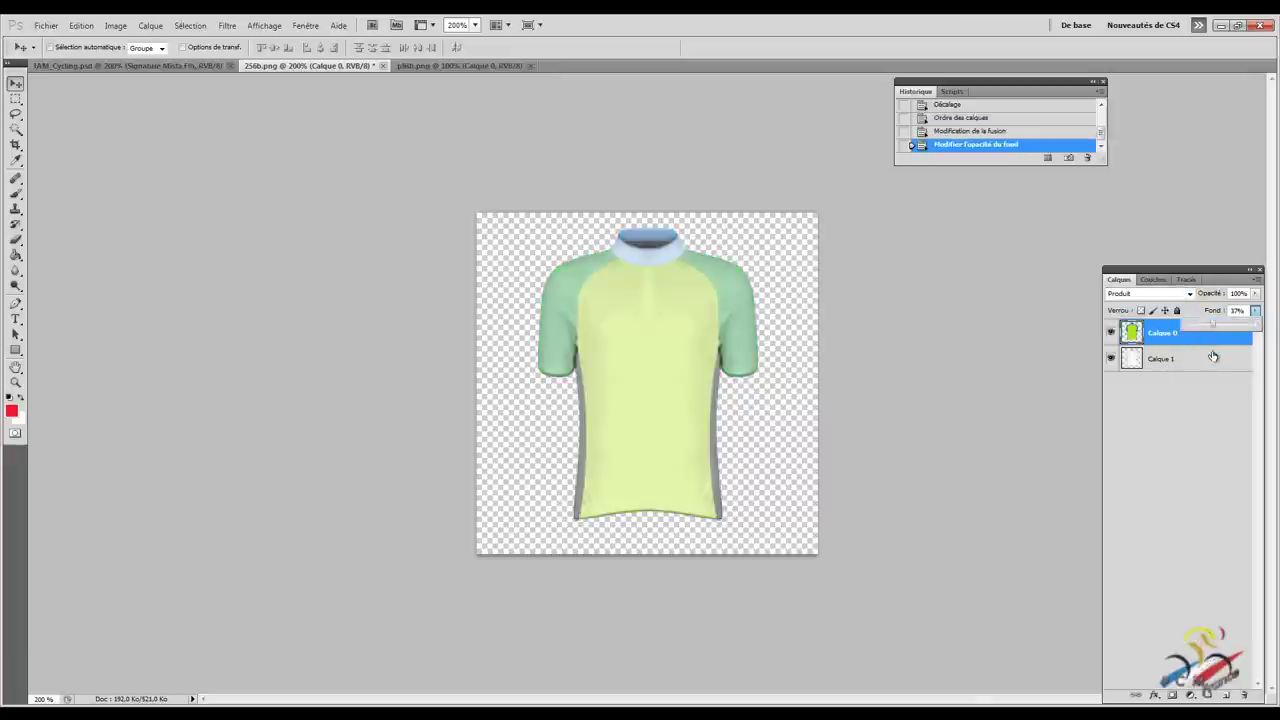
{"action": "left_click", "coordinate": [1214, 357]}
{"action": "left_click", "coordinate": [1214, 339]}
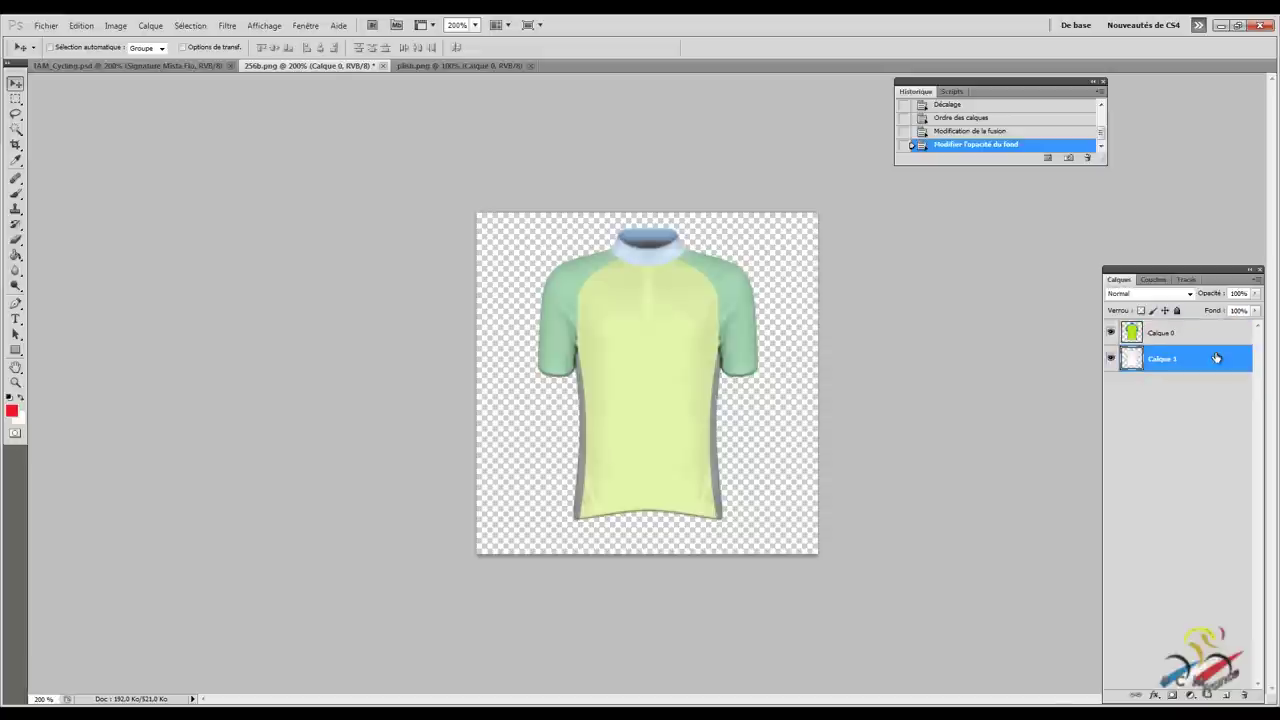
{"action": "left_click", "coordinate": [1227, 695]}
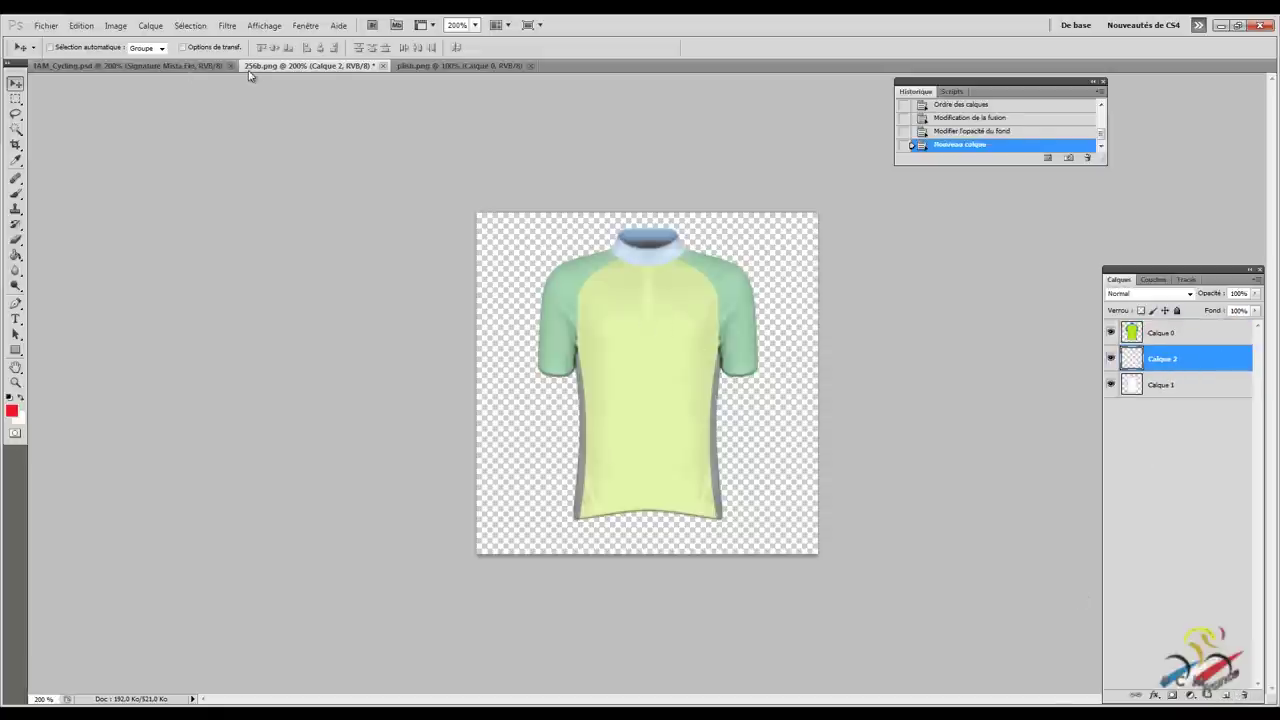
Step: In IAM_Cycling.psd, delete the Plis Maillot and Calque 5 layers and merge the Haut group
{"action": "left_click", "coordinate": [207, 67]}
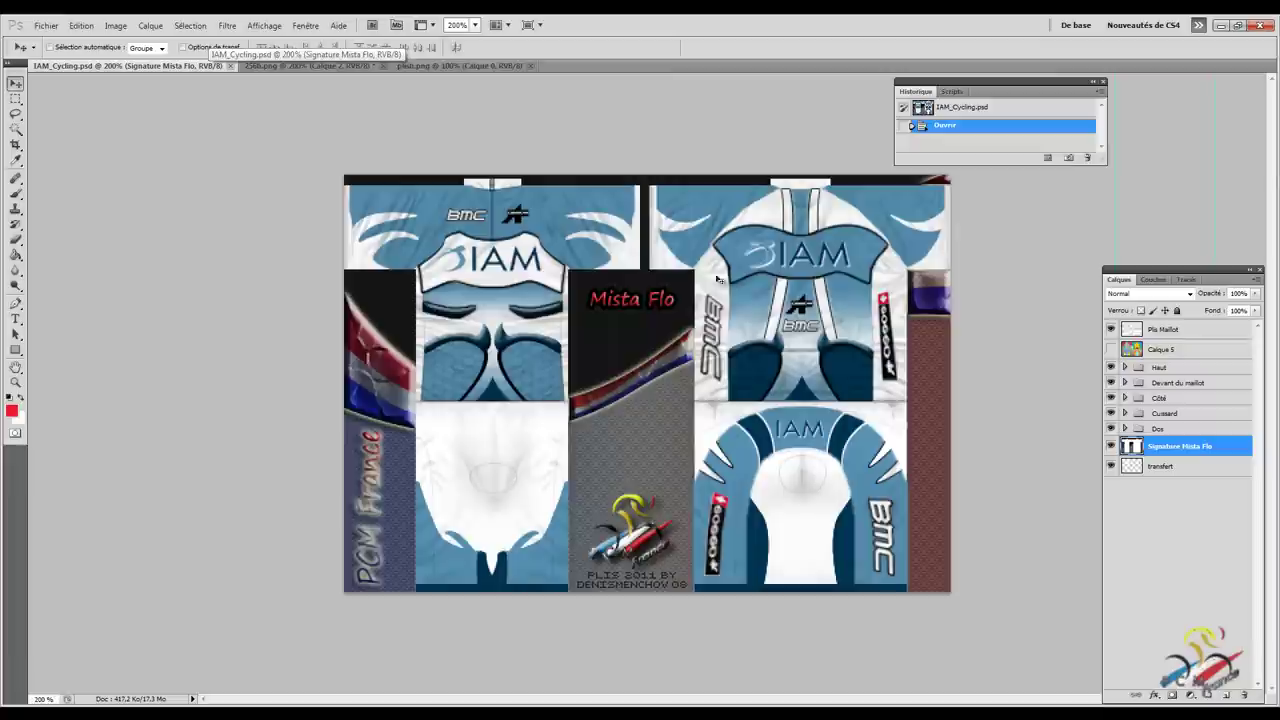
{"action": "left_click", "coordinate": [1161, 333]}
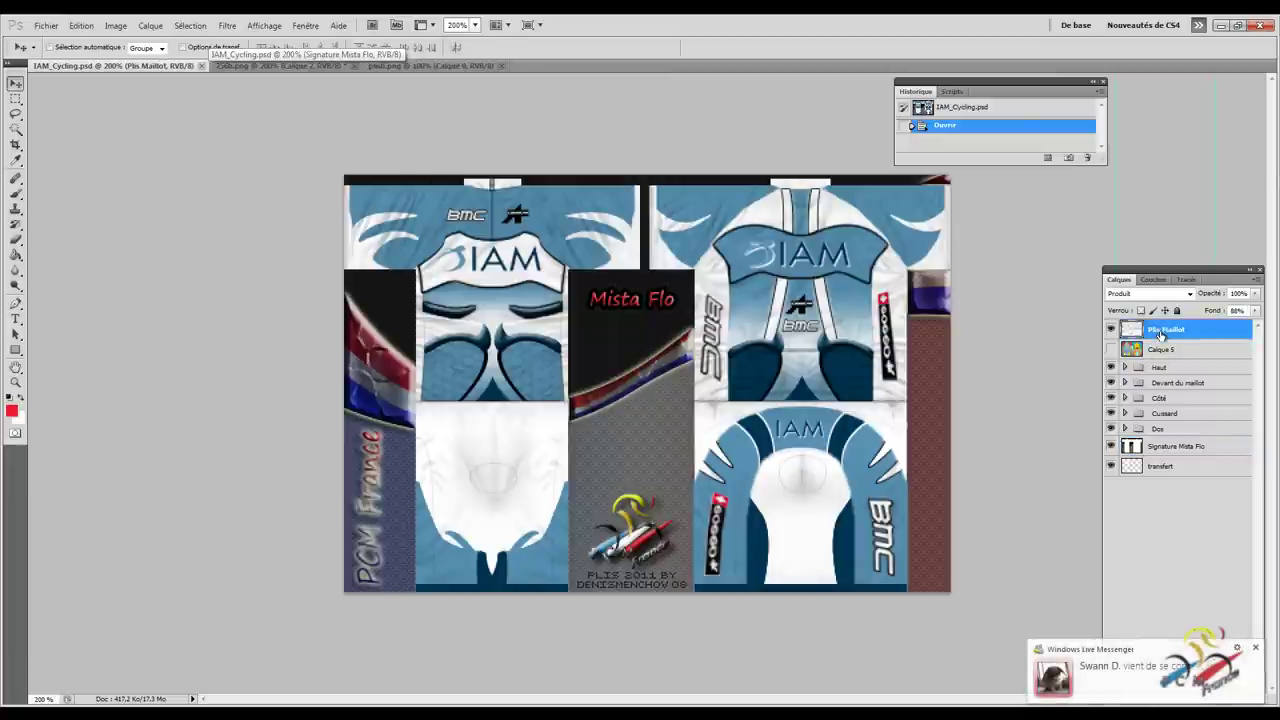
{"action": "key", "text": "Delete"}
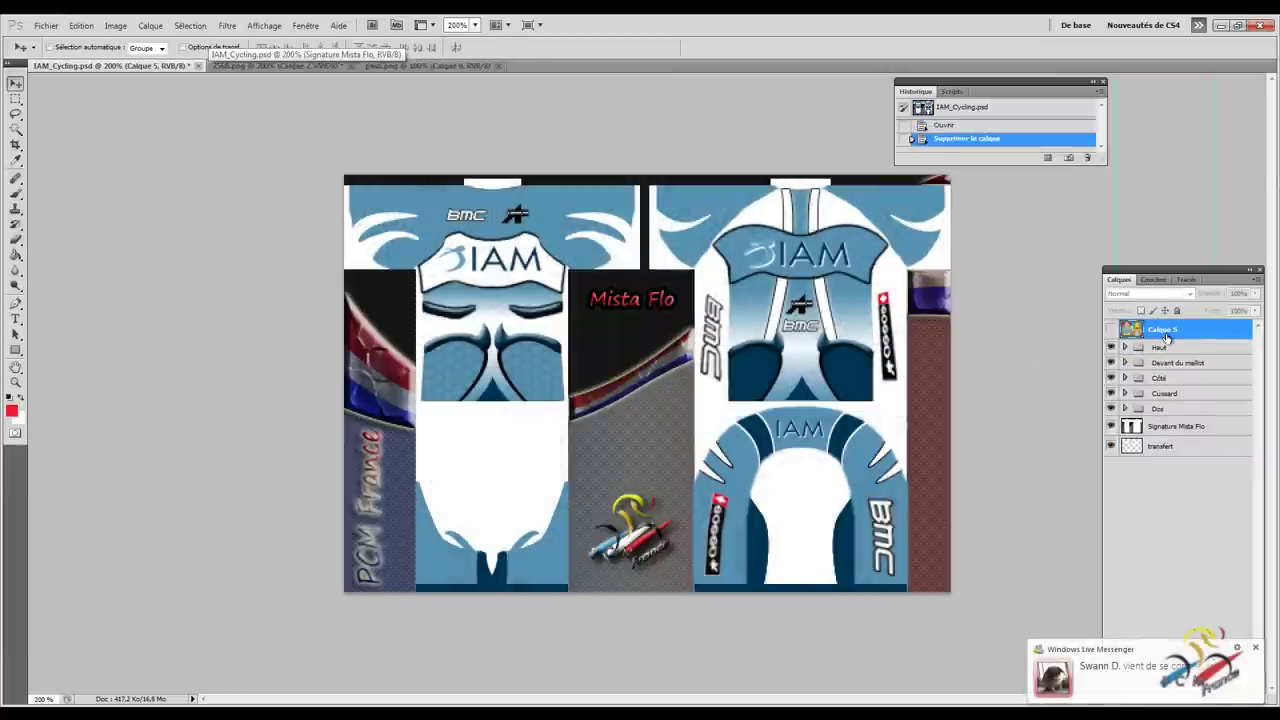
{"action": "key", "text": "Delete"}
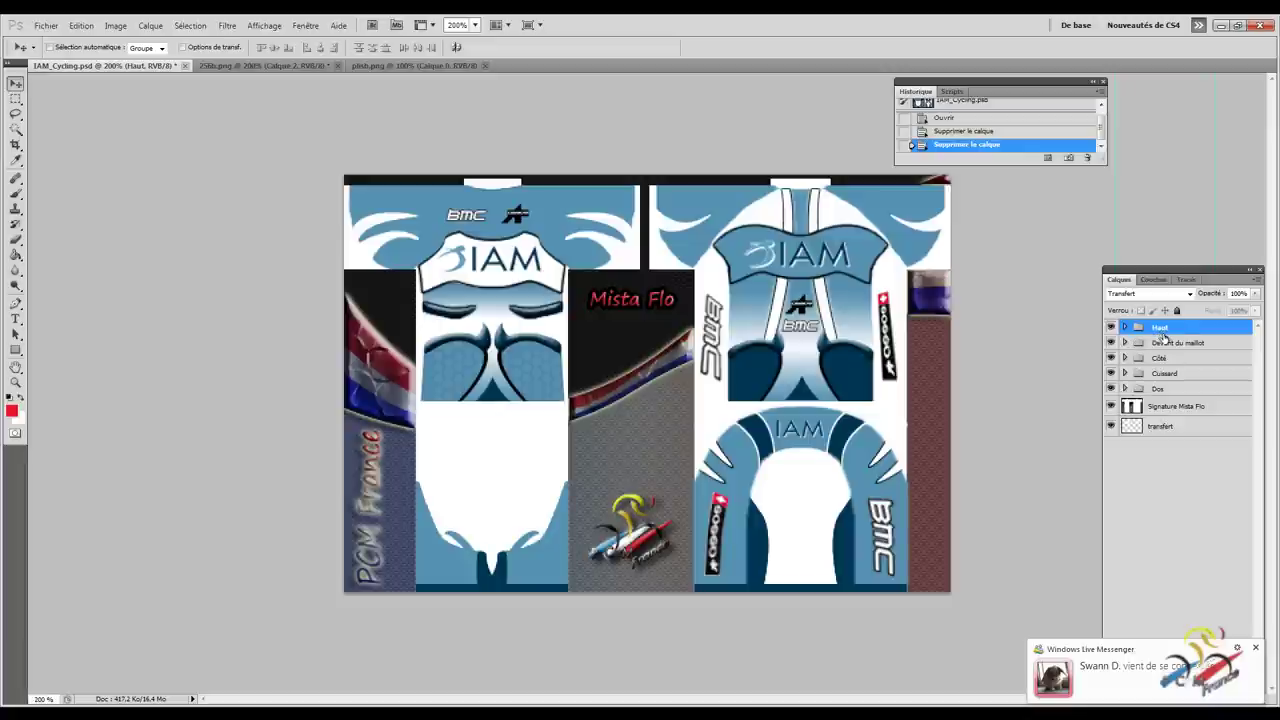
{"action": "right_click", "coordinate": [1163, 338]}
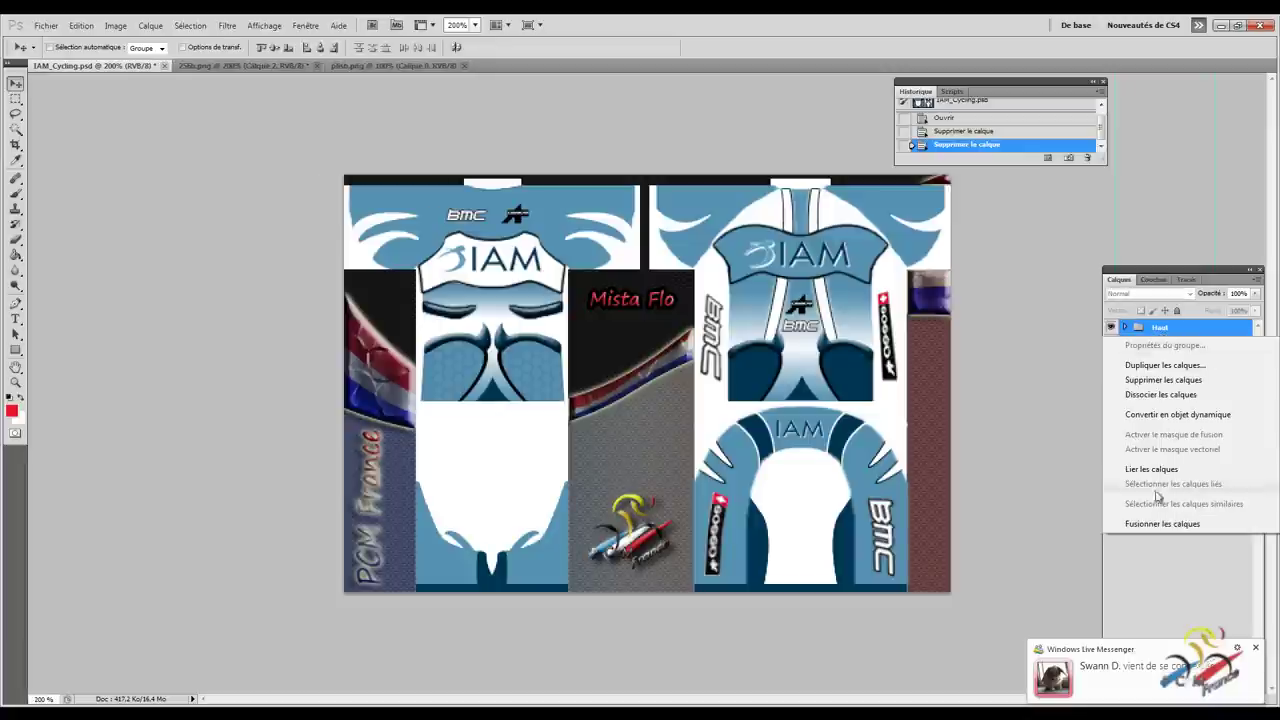
{"action": "left_click", "coordinate": [1160, 523]}
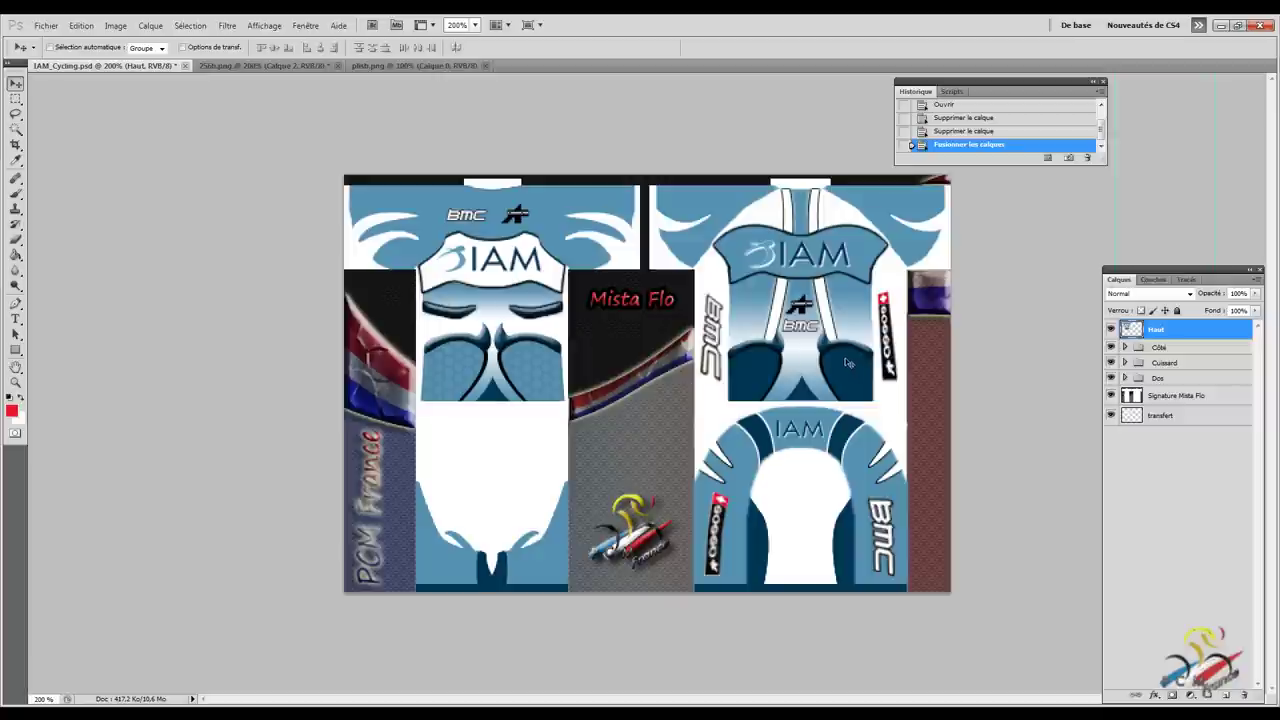
Step: Marquee-select the front jersey design at upper left, then go to 256b.png
{"action": "left_click", "coordinate": [15, 98]}
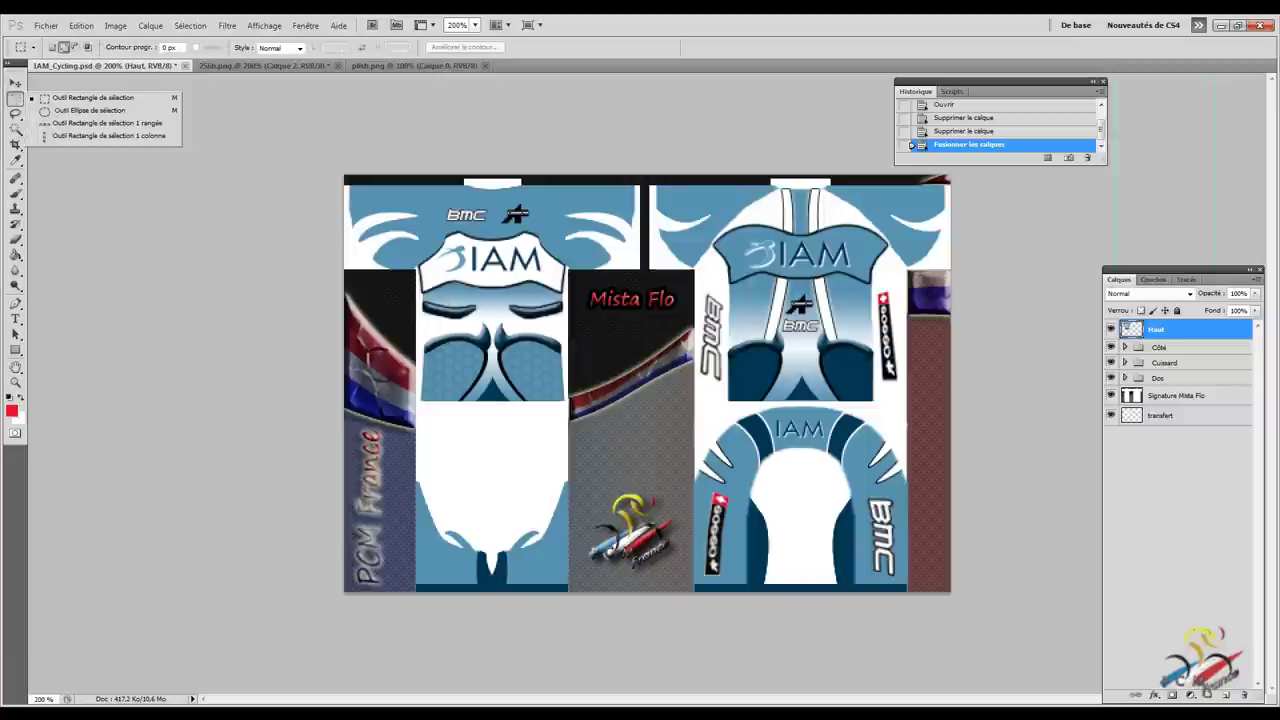
{"action": "left_click_drag", "start_coordinate": [344, 176], "coordinate": [647, 400]}
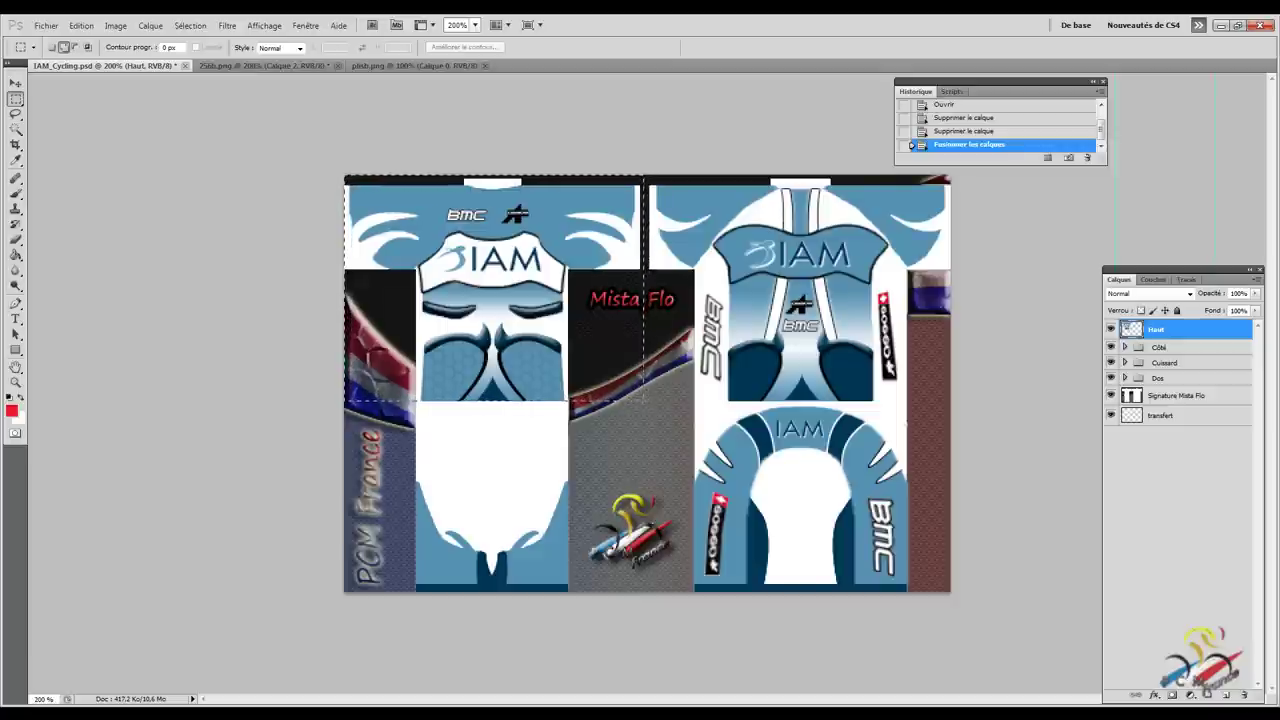
{"action": "left_click", "coordinate": [641, 402]}
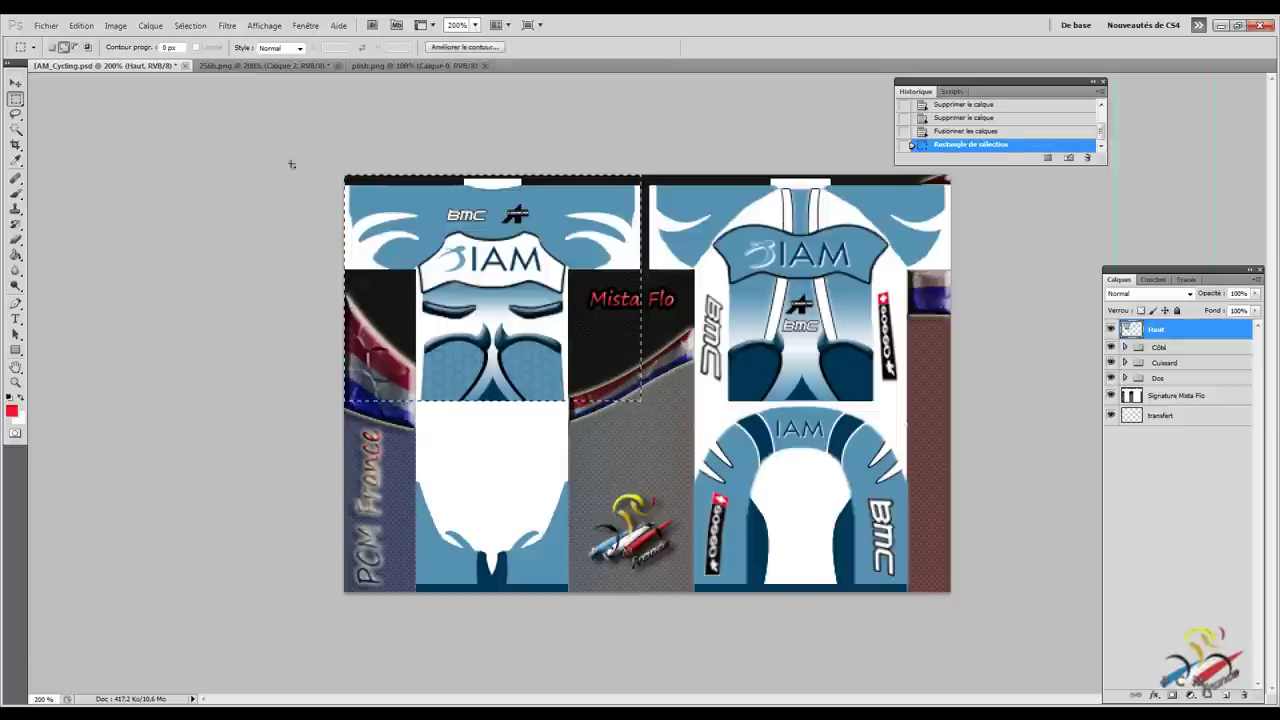
{"action": "left_click", "coordinate": [245, 67]}
Step: Paste the IAM jersey design into 256b.png and close the plinb.png image
{"action": "key", "text": "ctrl+v"}
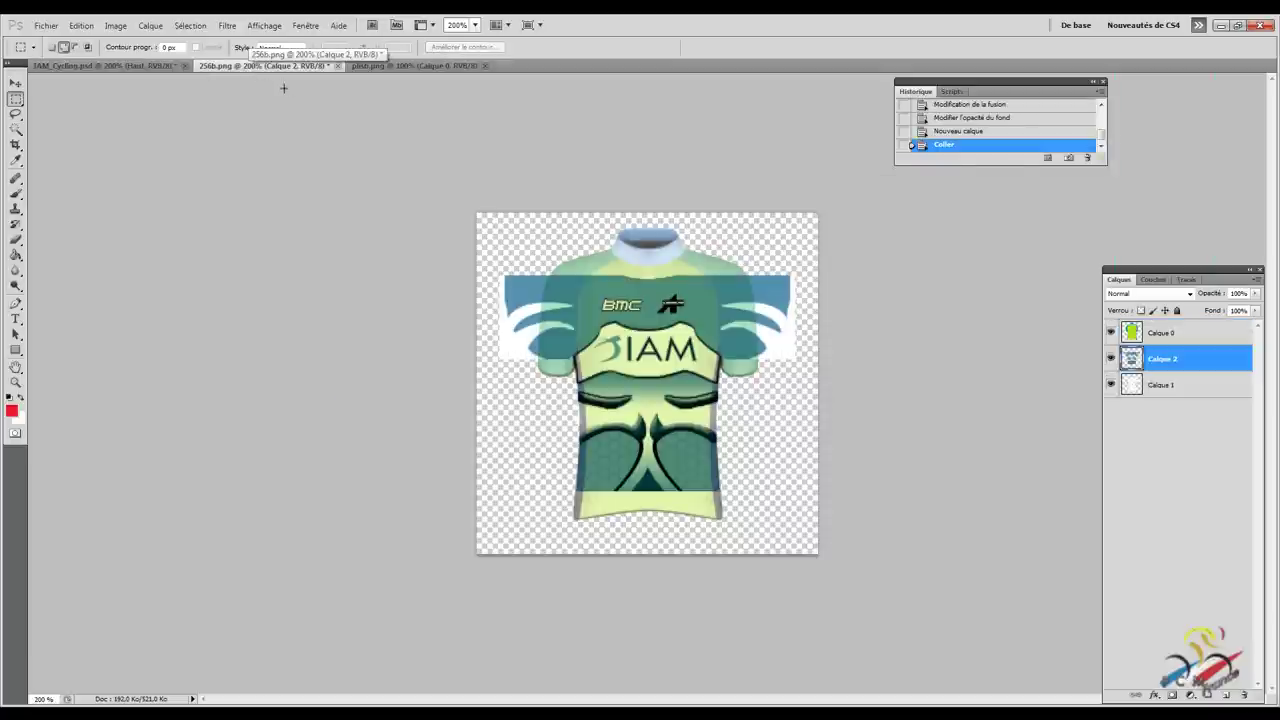
{"action": "left_click", "coordinate": [420, 66]}
{"action": "left_click", "coordinate": [485, 66]}
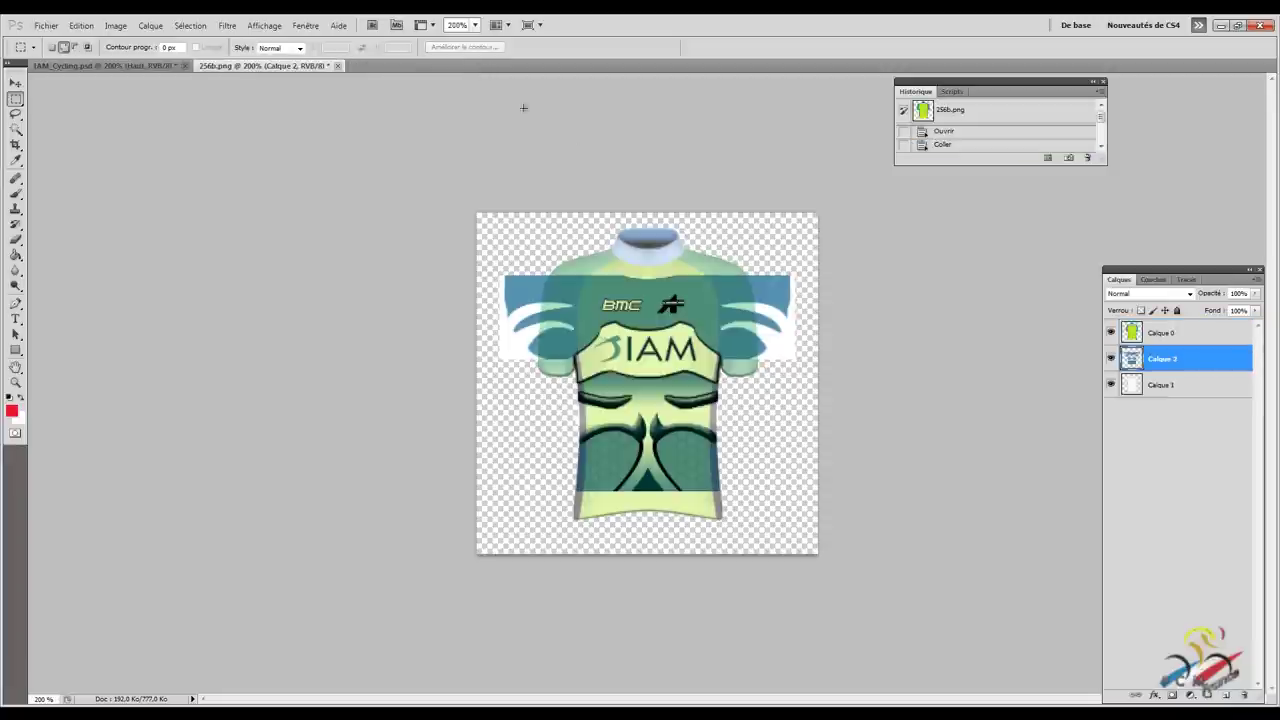
Step: Select the pasted design layer Calque 2 and hide the green template layer Calque 0
{"action": "left_click", "coordinate": [1182, 384]}
{"action": "left_click", "coordinate": [1183, 362]}
{"action": "left_click", "coordinate": [1110, 358]}
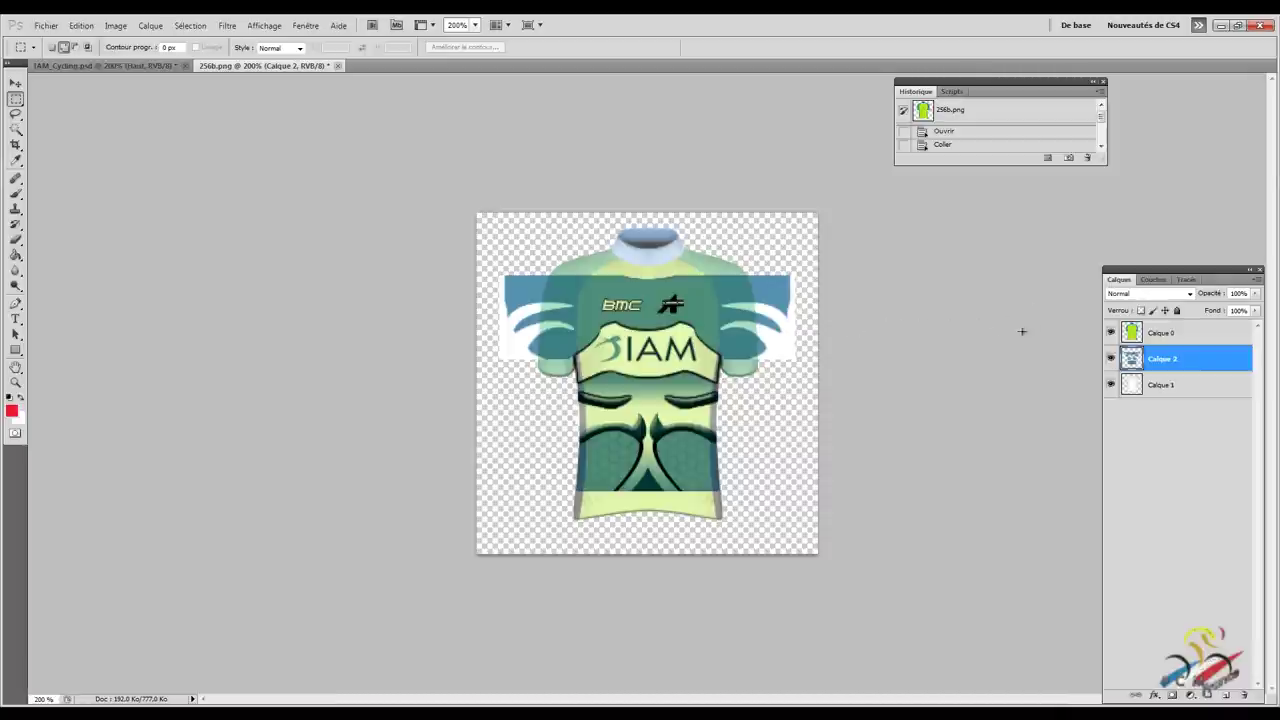
{"action": "left_click", "coordinate": [1111, 332]}
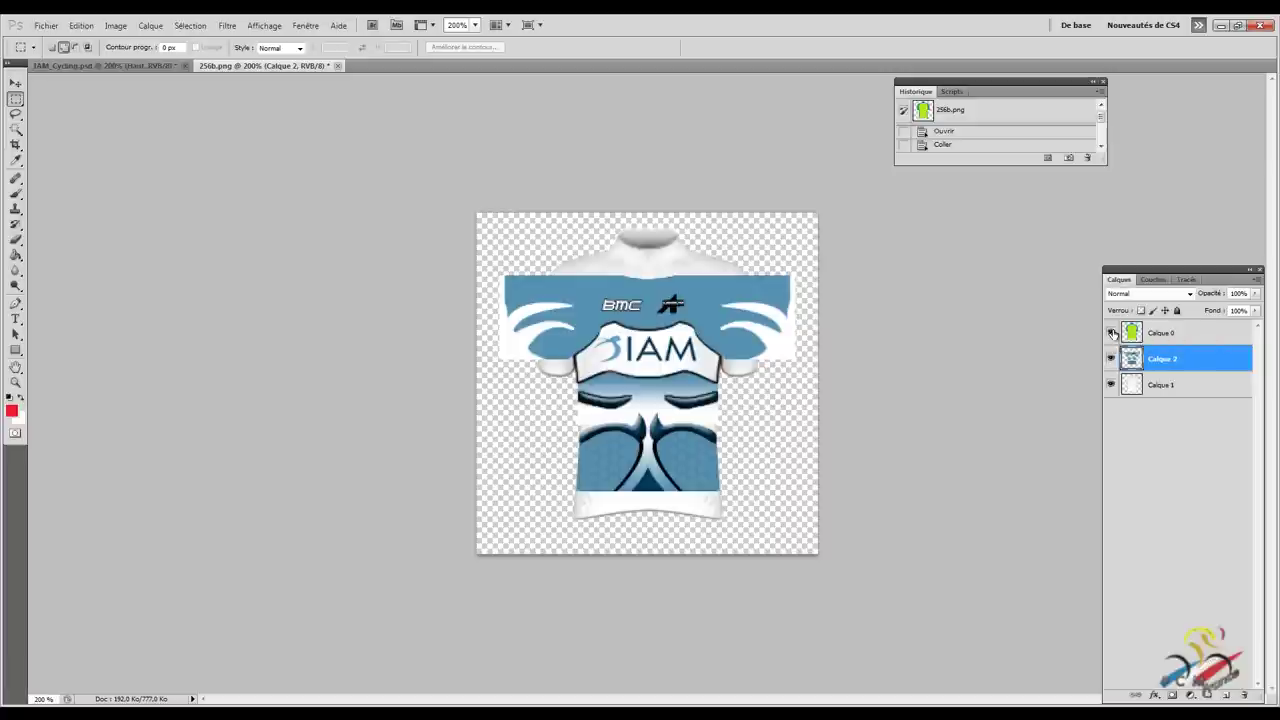
{"action": "left_click", "coordinate": [1111, 332]}
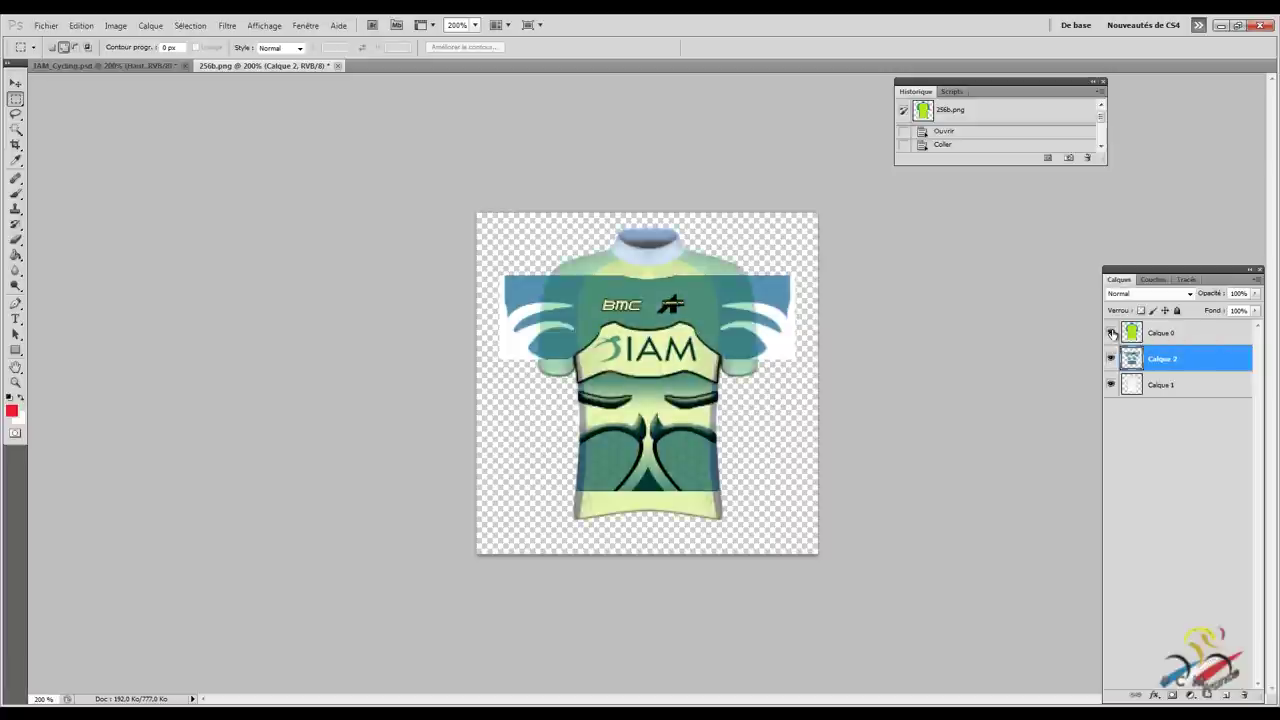
{"action": "left_click", "coordinate": [1111, 332]}
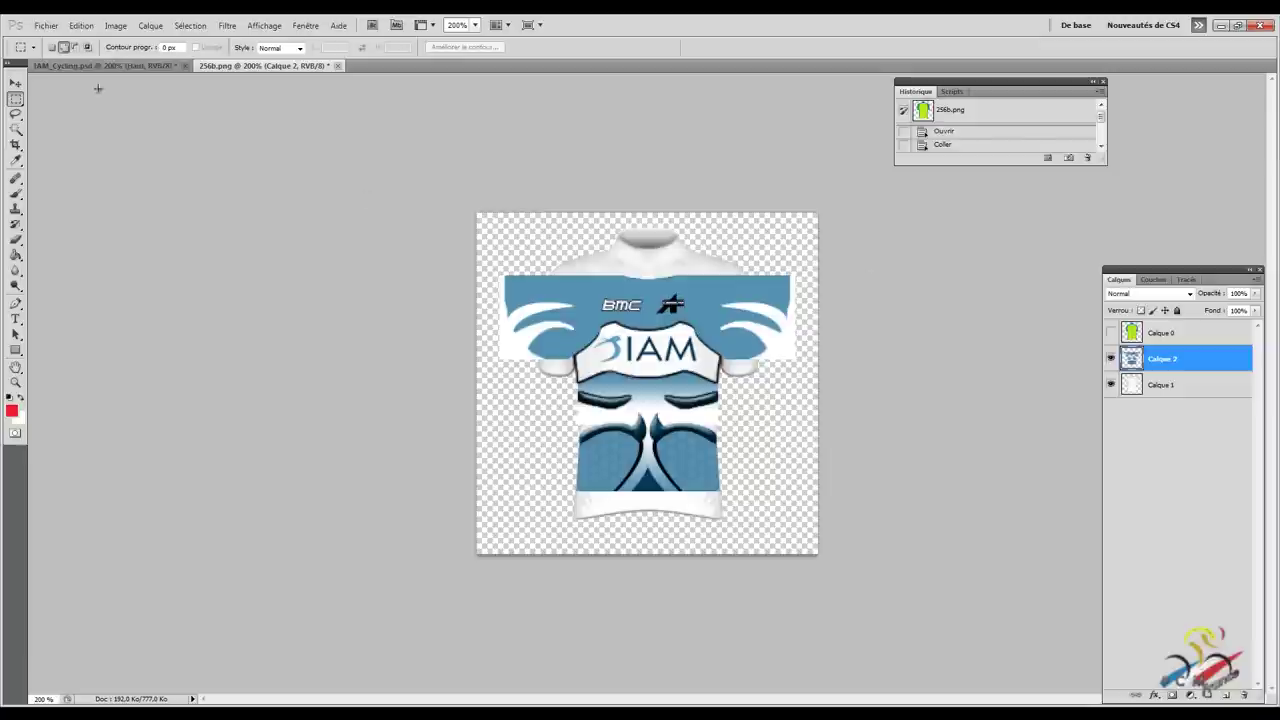
{"action": "left_click", "coordinate": [83, 26]}
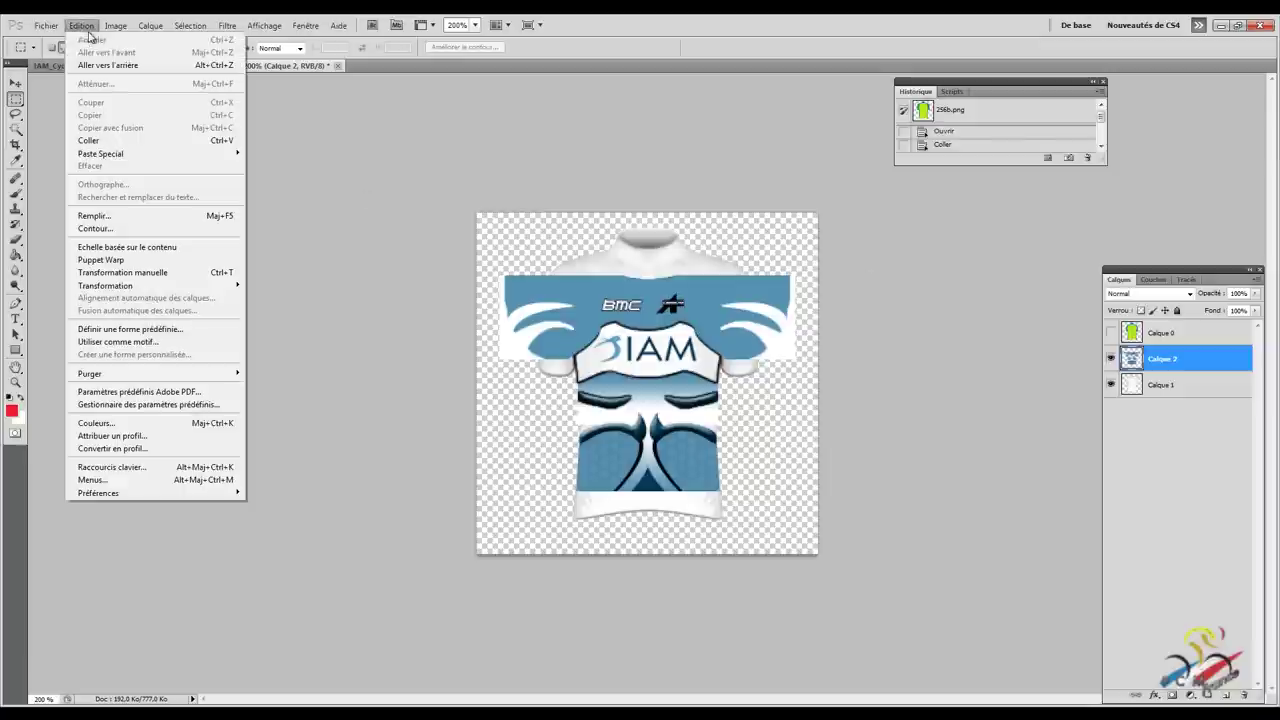
Step: Free-transform the pasted design, stretching its bottom toward the hem and top toward the collar
{"action": "left_click", "coordinate": [175, 273]}
{"action": "left_click_drag", "start_coordinate": [648, 492], "coordinate": [651, 512]}
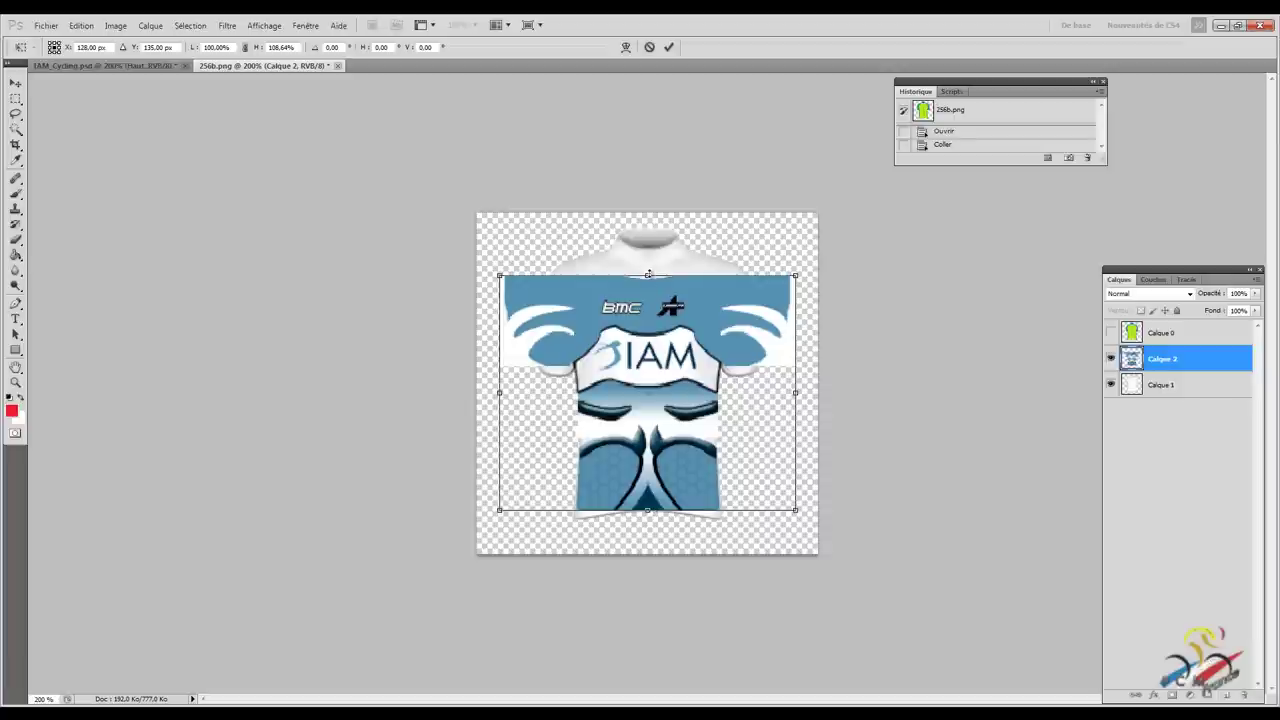
{"action": "left_click_drag", "start_coordinate": [648, 274], "coordinate": [651, 258]}
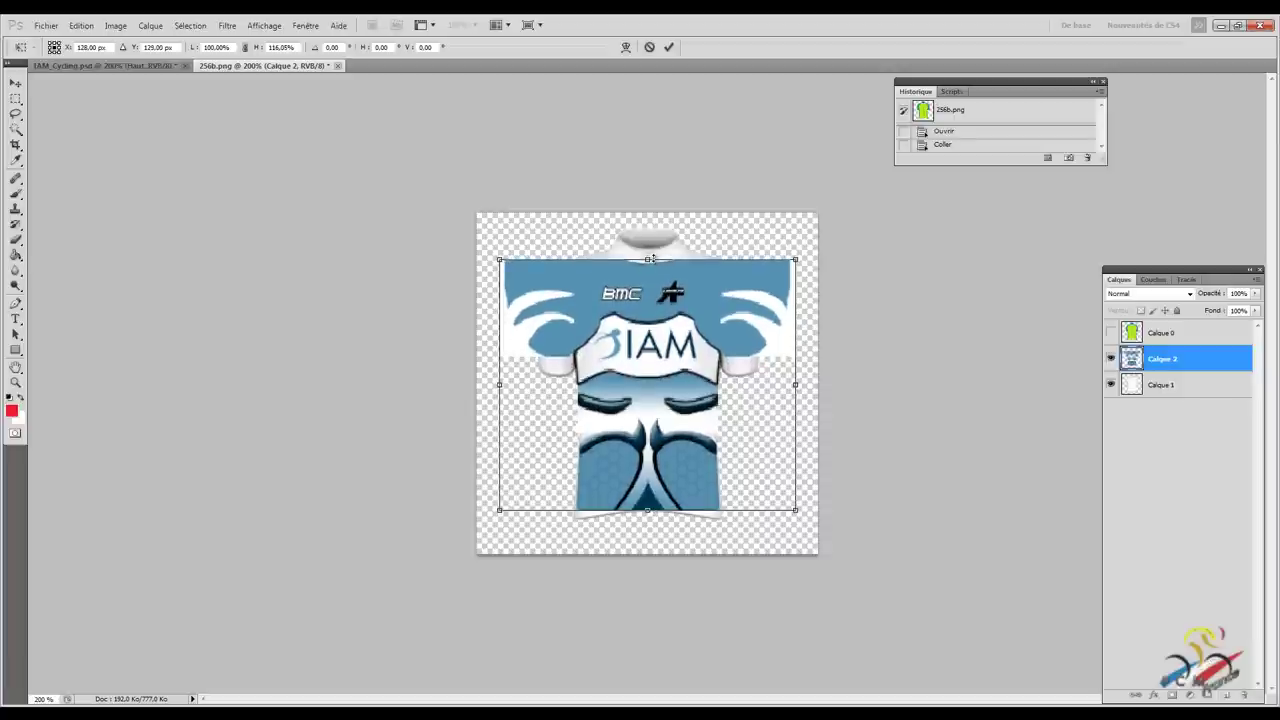
{"action": "key", "text": "Return"}
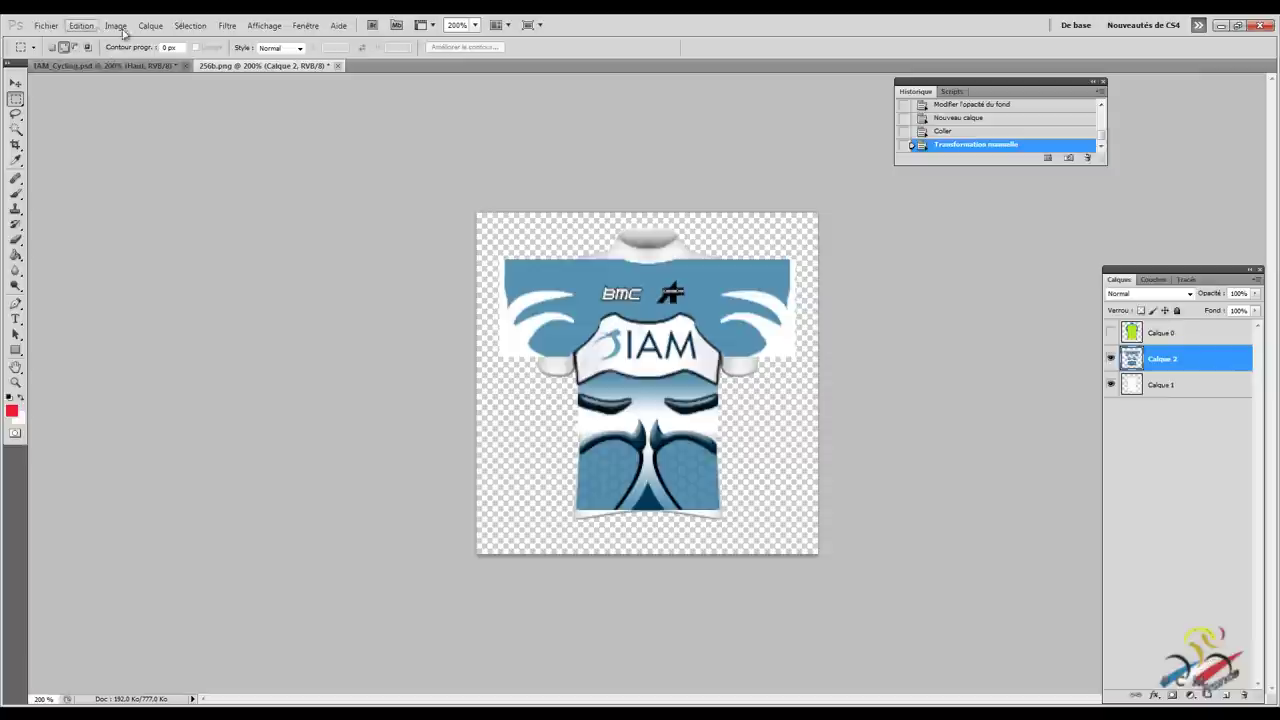
Step: Zoom to 250%, select the design's lower body, and start a Déformation warp on it
{"action": "left_click", "coordinate": [452, 25]}
{"action": "type", "text": "0"}
{"action": "key", "text": "Return"}
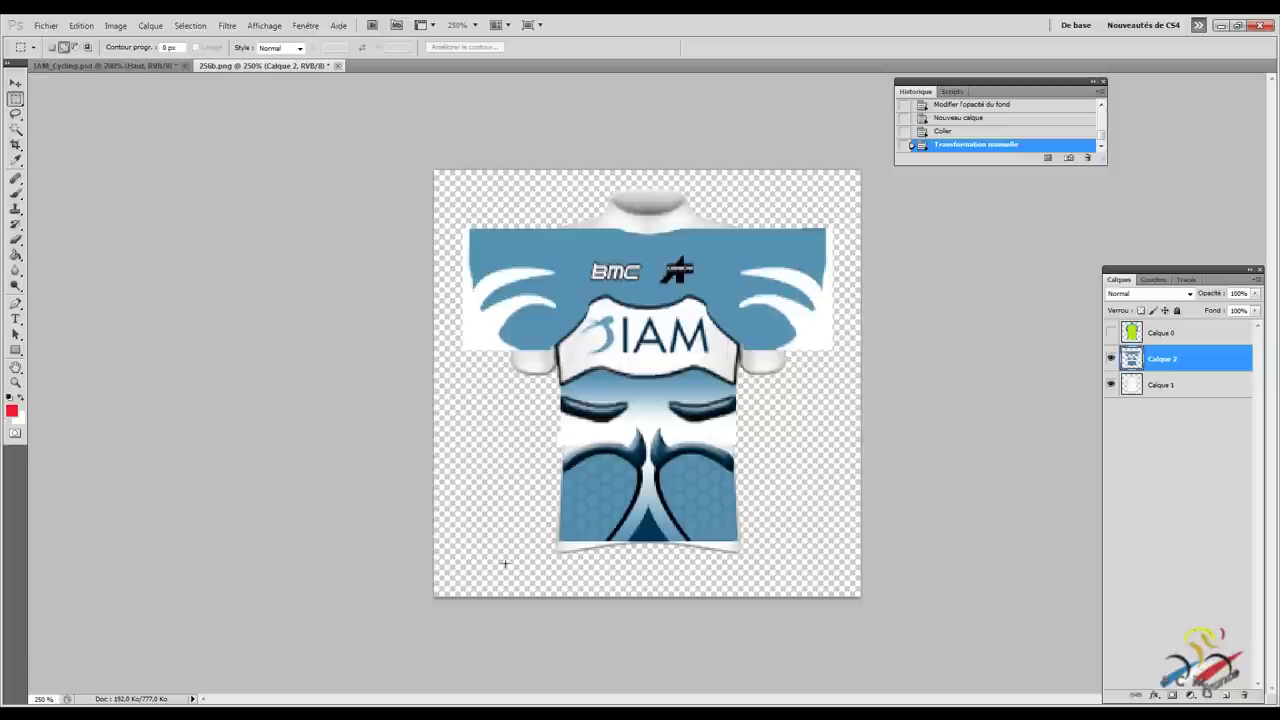
{"action": "left_click_drag", "start_coordinate": [760, 464], "coordinate": [772, 481]}
{"action": "left_click_drag", "start_coordinate": [772, 481], "coordinate": [778, 428]}
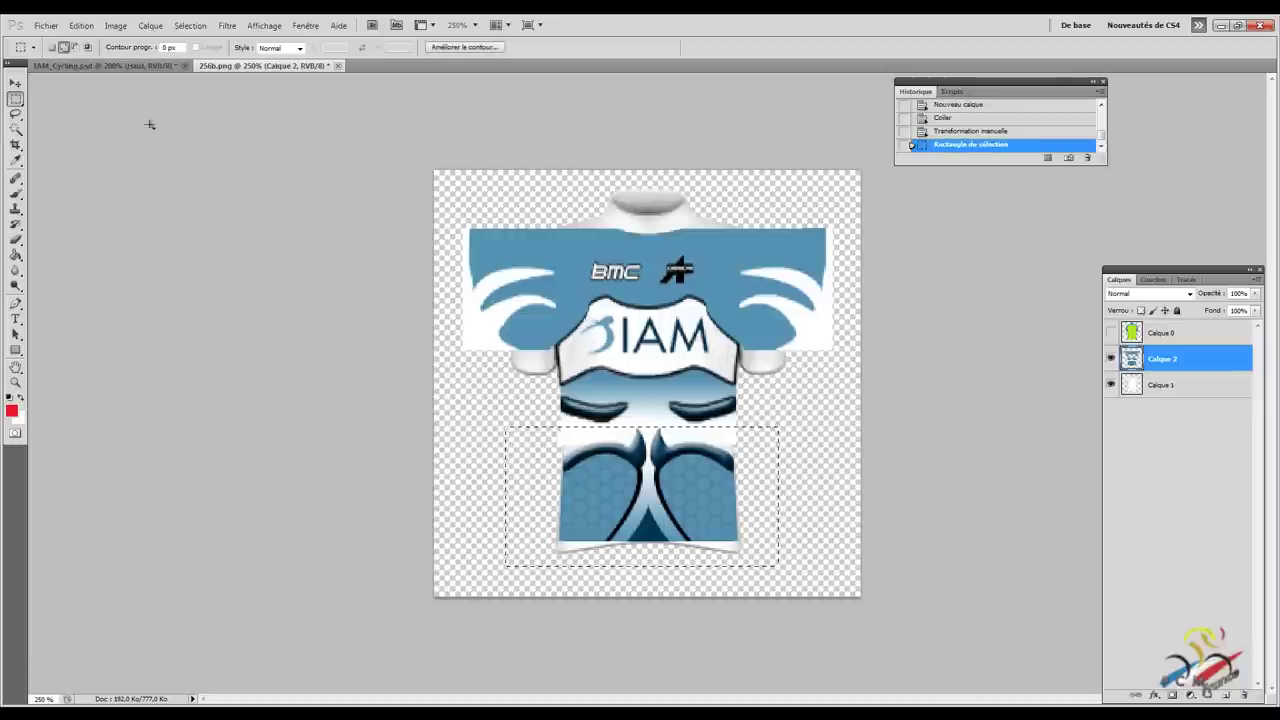
{"action": "left_click", "coordinate": [81, 25]}
{"action": "mouse_move", "coordinate": [105, 285]}
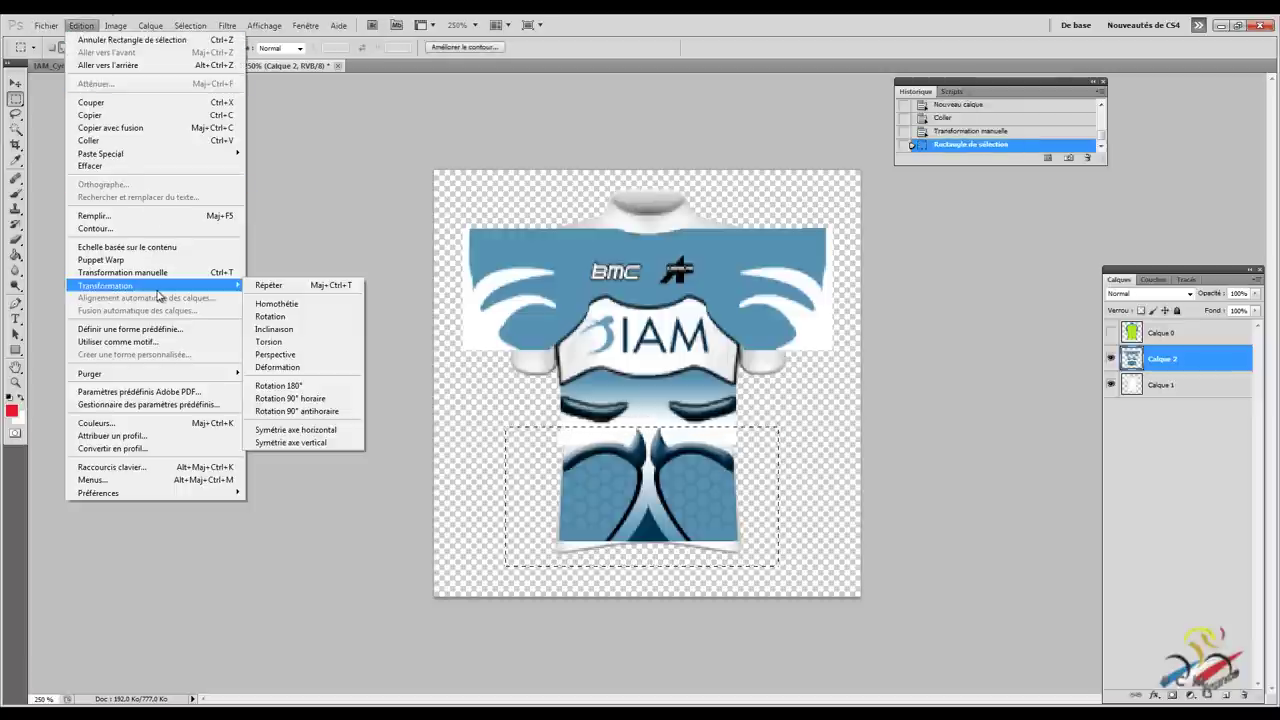
{"action": "left_click", "coordinate": [316, 368]}
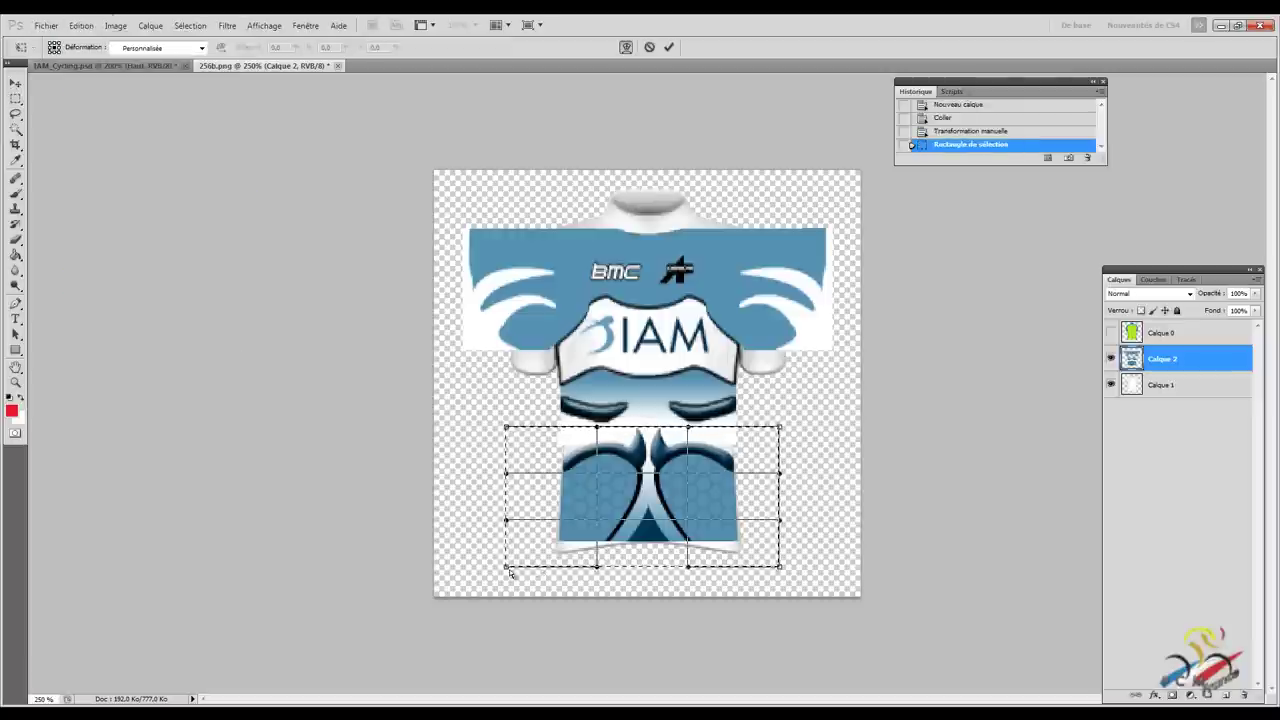
Step: Pull the warp grid's bottom corners down and bend the bottom edge into the hem curve, then deselect
{"action": "left_click_drag", "start_coordinate": [507, 577], "coordinate": [505, 609]}
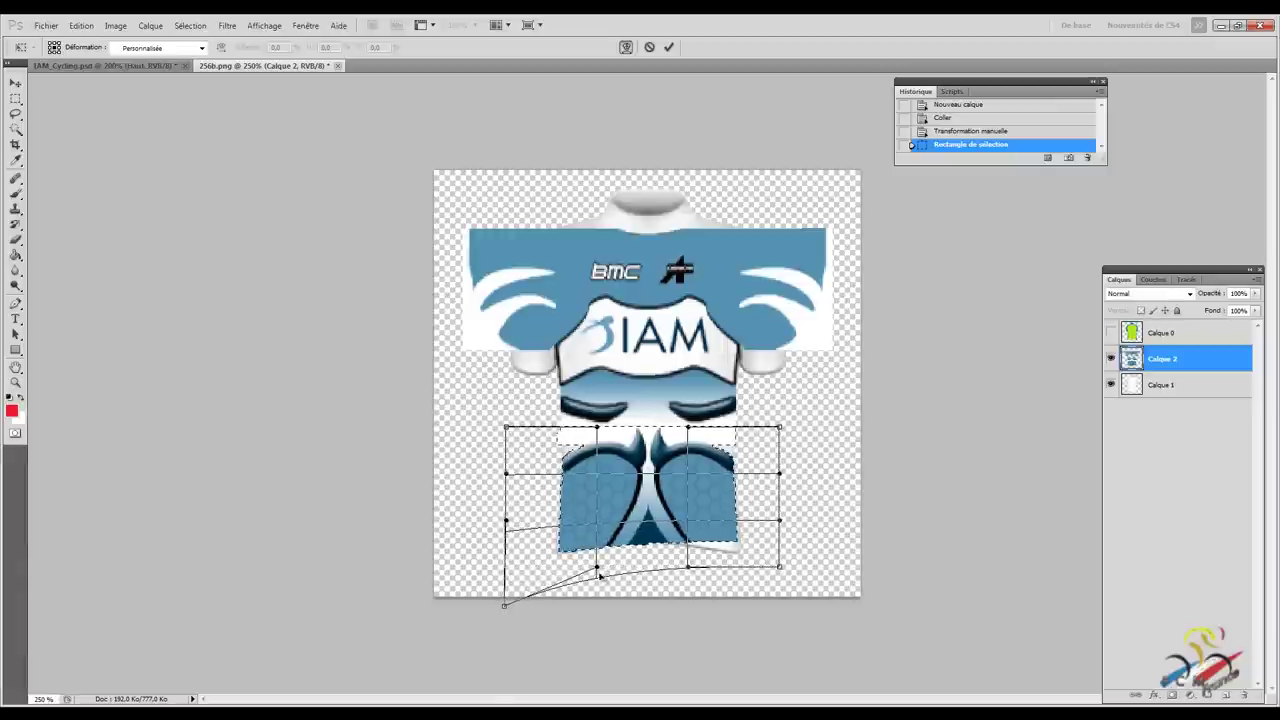
{"action": "left_click_drag", "start_coordinate": [596, 568], "coordinate": [605, 563]}
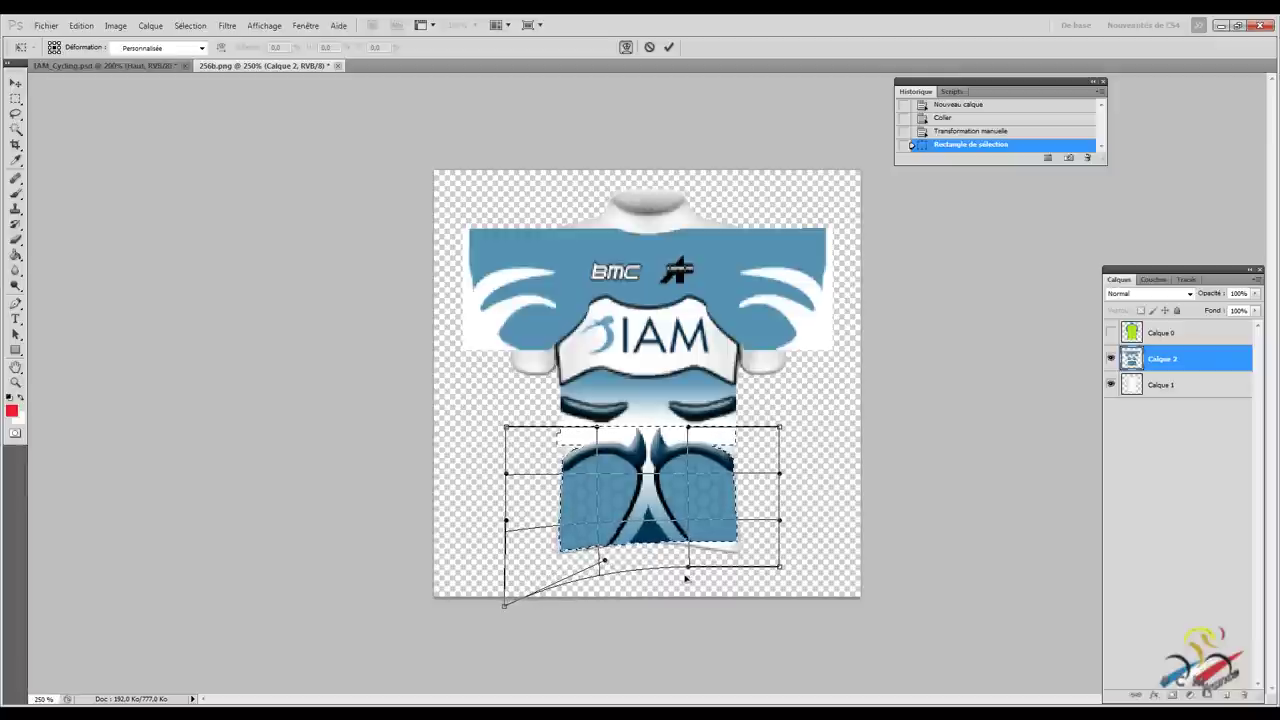
{"action": "left_click_drag", "start_coordinate": [688, 570], "coordinate": [682, 573]}
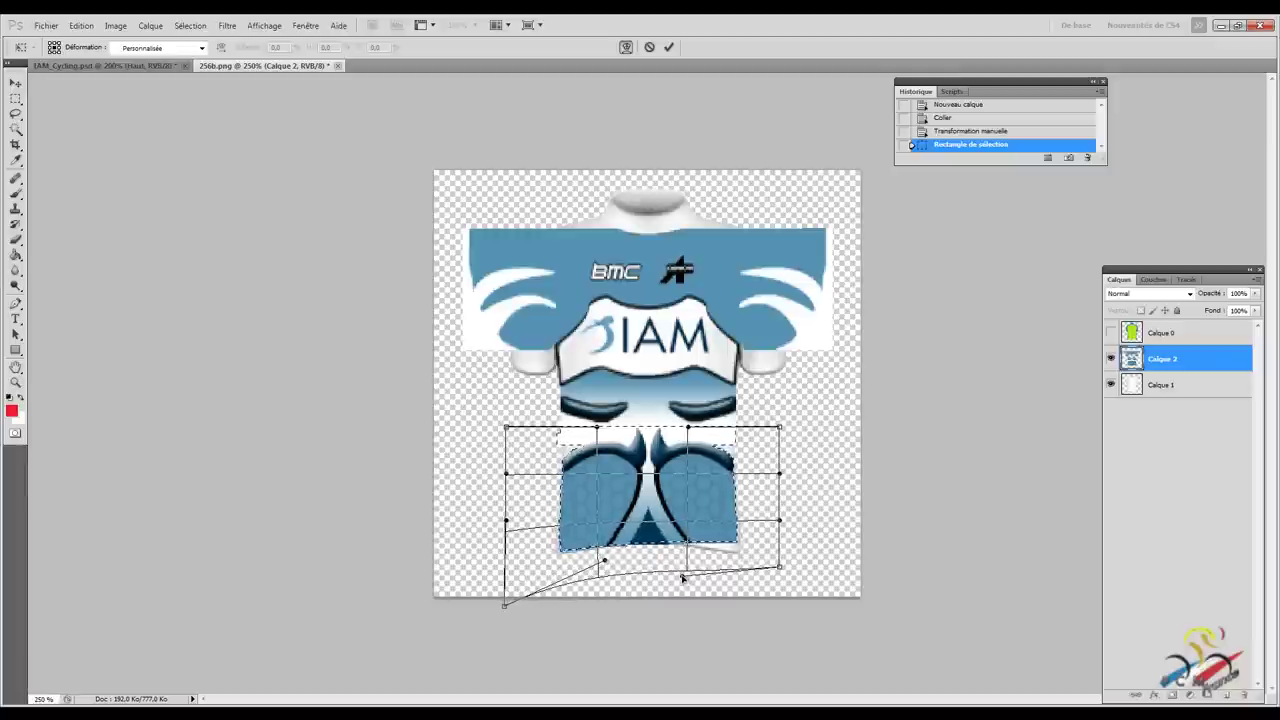
{"action": "left_click_drag", "start_coordinate": [780, 569], "coordinate": [785, 598]}
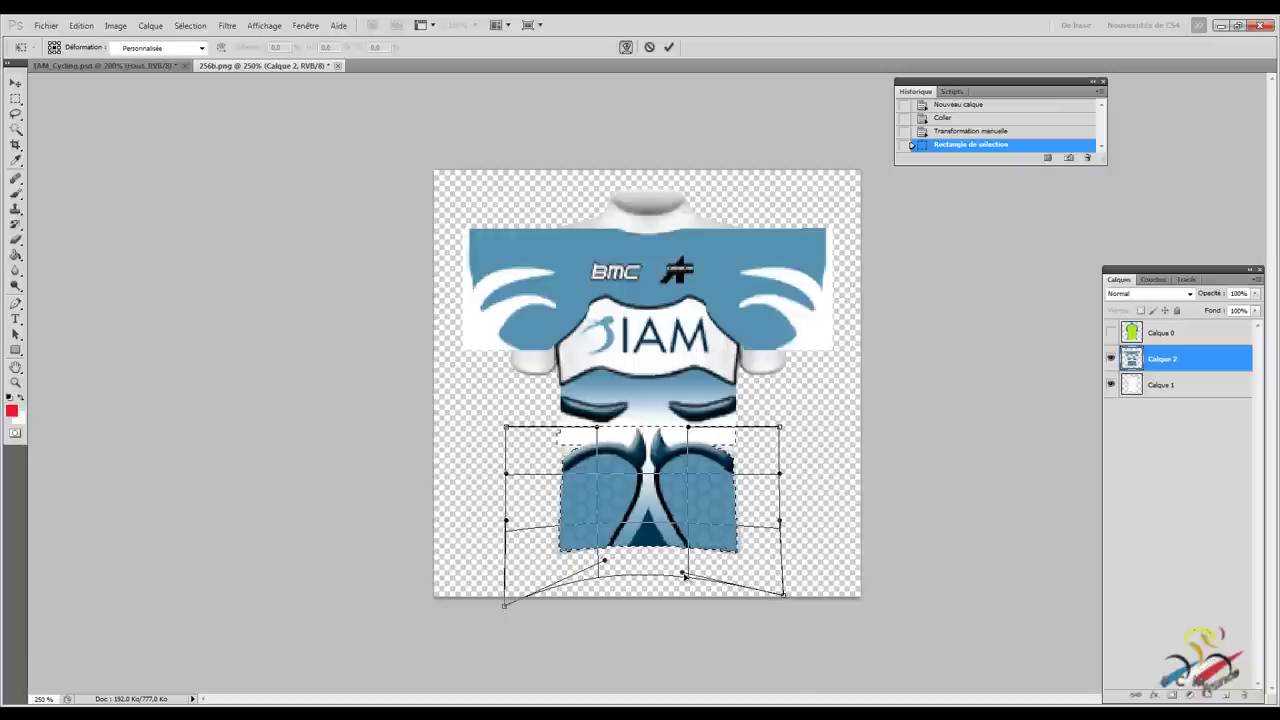
{"action": "left_click_drag", "start_coordinate": [684, 575], "coordinate": [680, 563]}
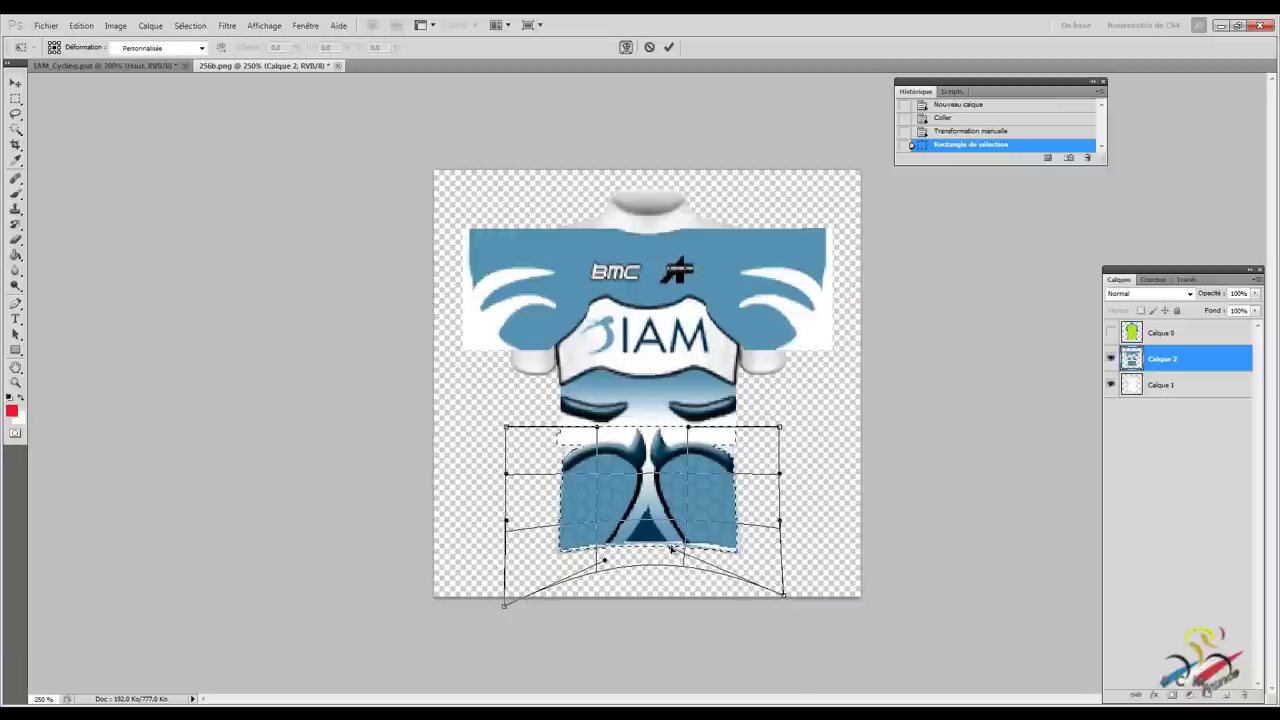
{"action": "left_click_drag", "start_coordinate": [676, 563], "coordinate": [687, 566]}
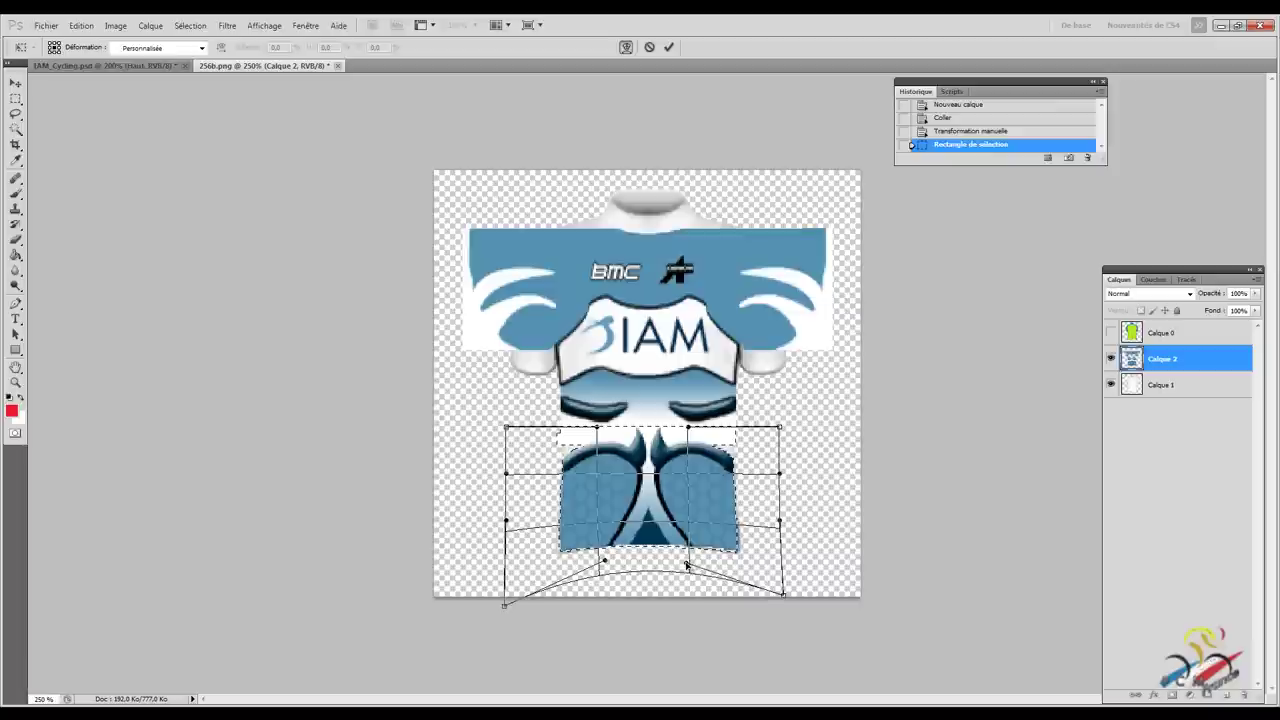
{"action": "left_click_drag", "start_coordinate": [606, 563], "coordinate": [604, 566]}
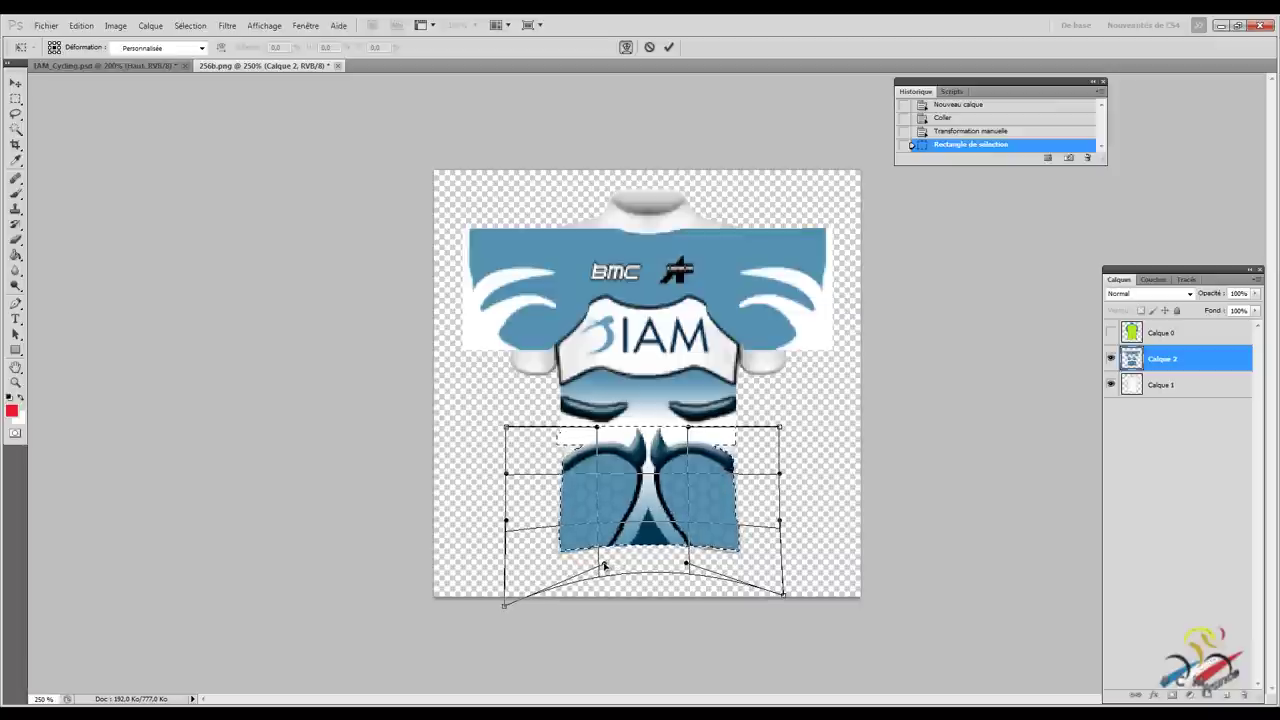
{"action": "key", "text": "Return"}
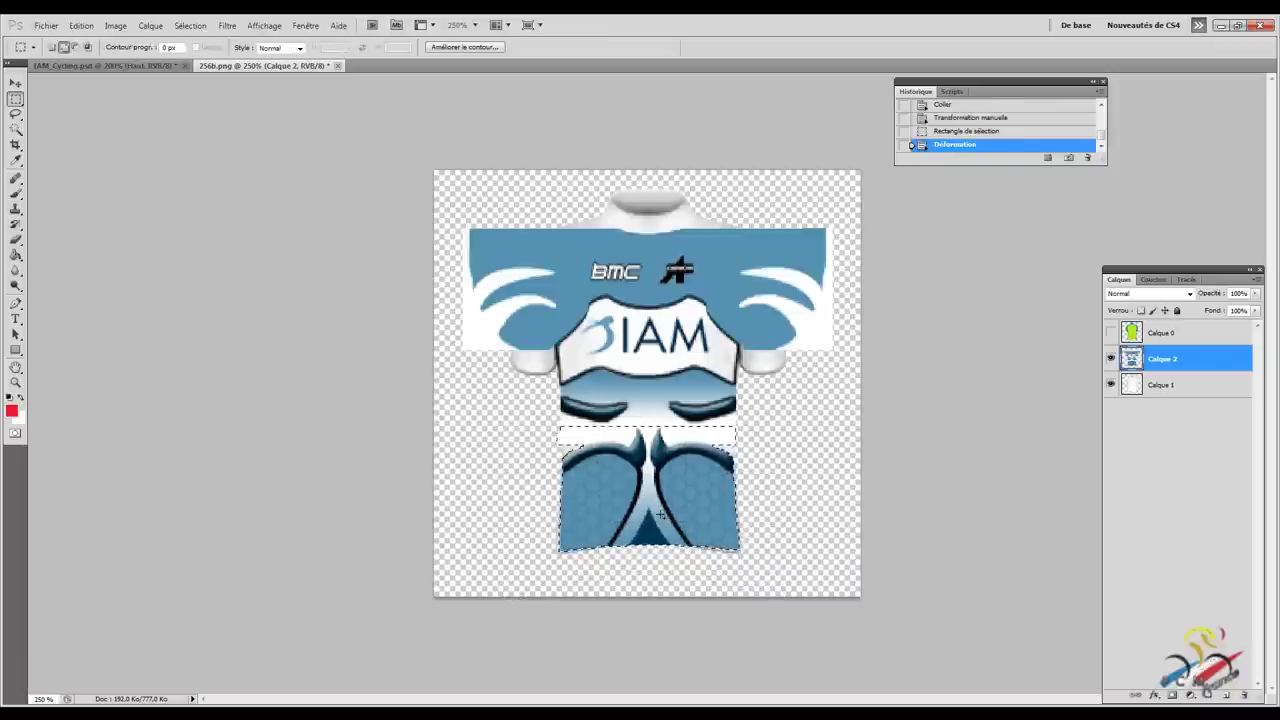
{"action": "right_click", "coordinate": [656, 428]}
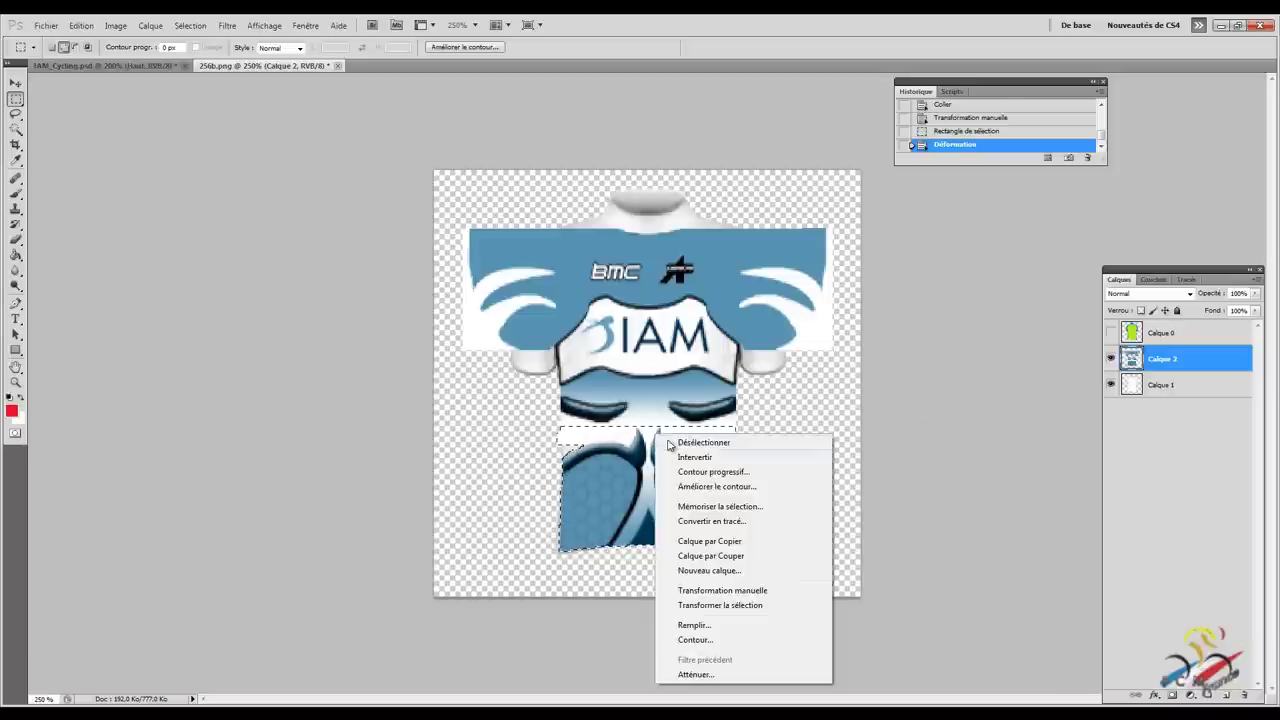
{"action": "left_click", "coordinate": [670, 444]}
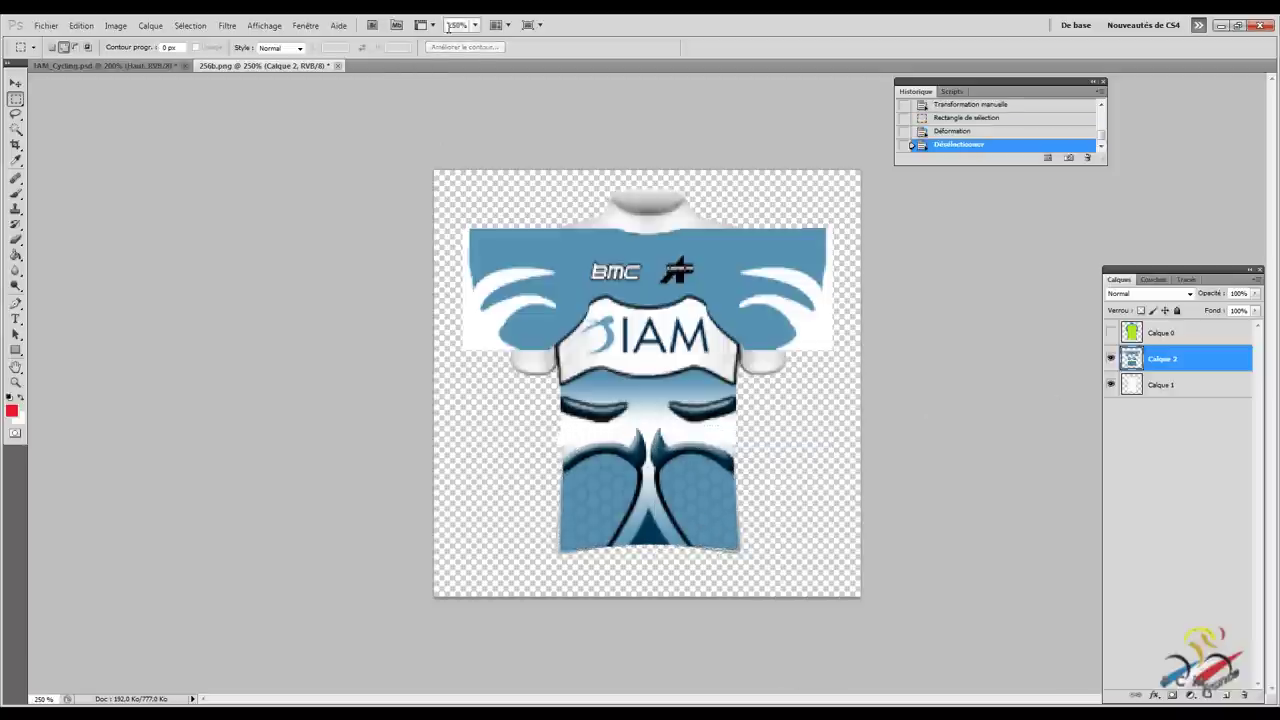
{"action": "left_click", "coordinate": [458, 25]}
{"action": "type", "text": "400"}
Step: Zoom to 400%, sample the jersey's blue as foreground colour, and add new layer Calque 3
{"action": "key", "text": "Return"}
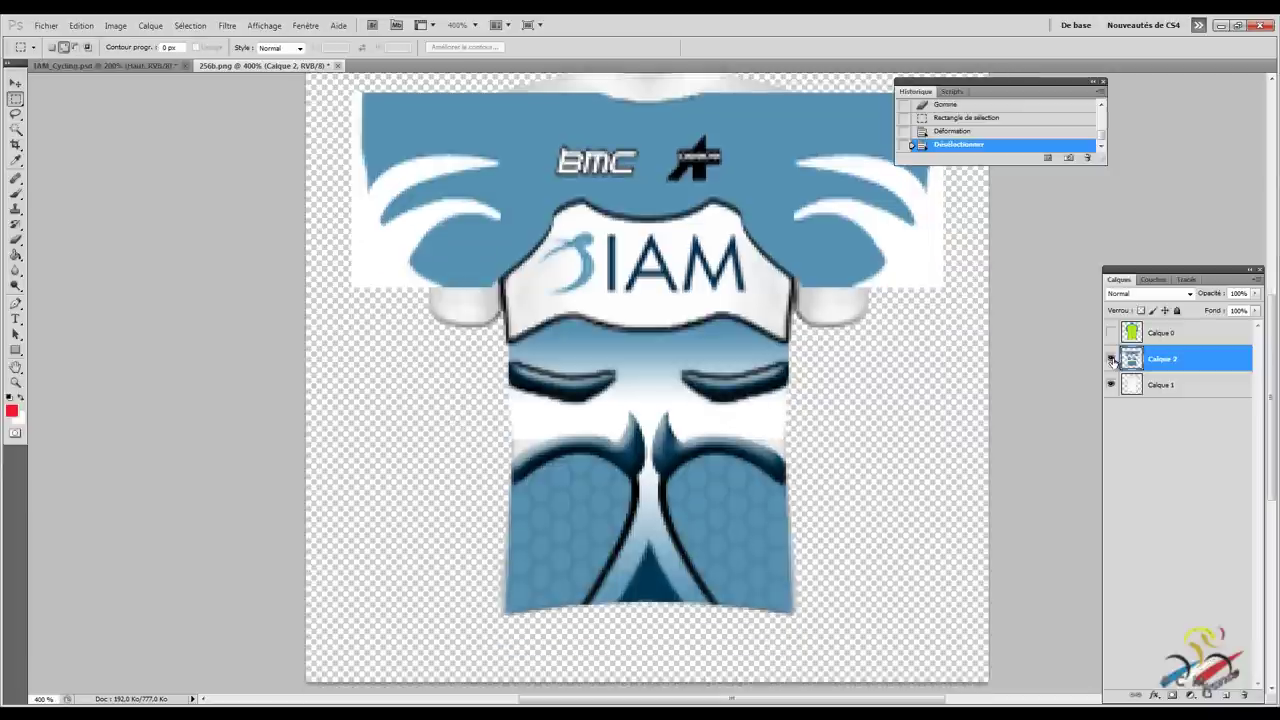
{"action": "scroll", "coordinate": [846, 348], "scroll_direction": "up", "scroll_amount": 2}
{"action": "scroll", "coordinate": [846, 348], "scroll_direction": "up", "scroll_amount": 2}
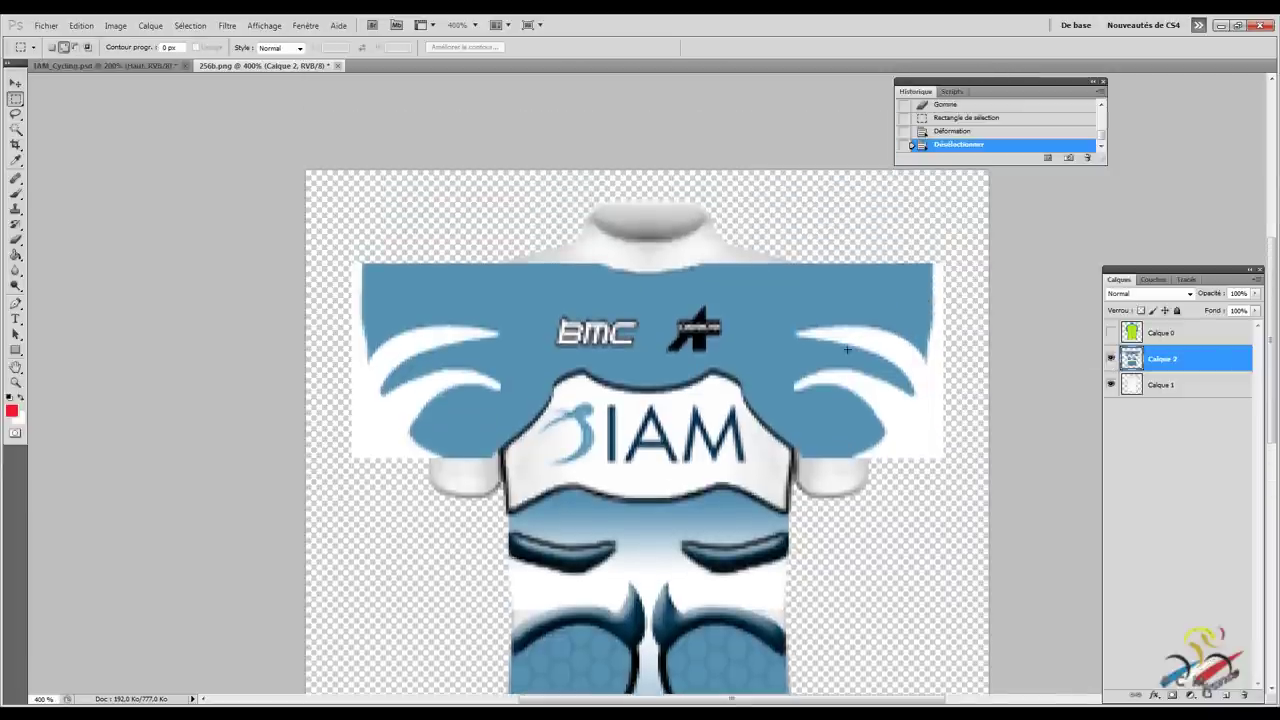
{"action": "scroll", "coordinate": [846, 348], "scroll_direction": "up", "scroll_amount": 1}
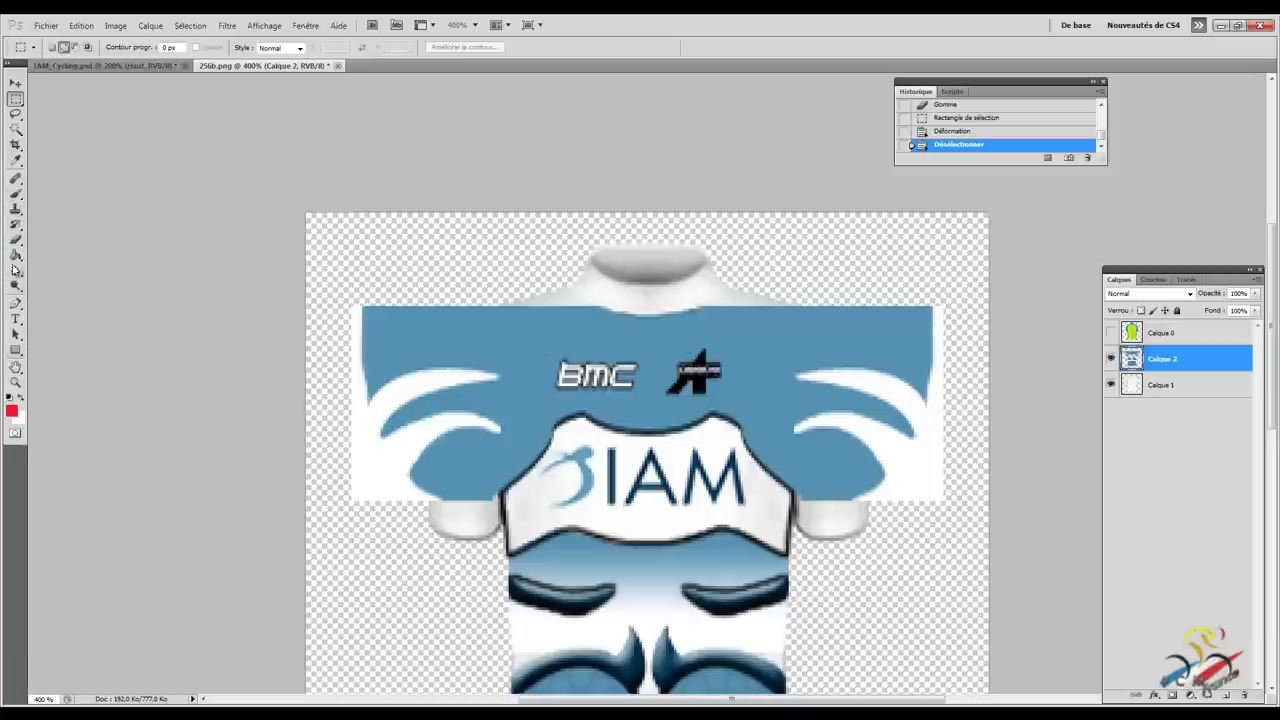
{"action": "left_click", "coordinate": [16, 159]}
{"action": "left_click", "coordinate": [523, 350]}
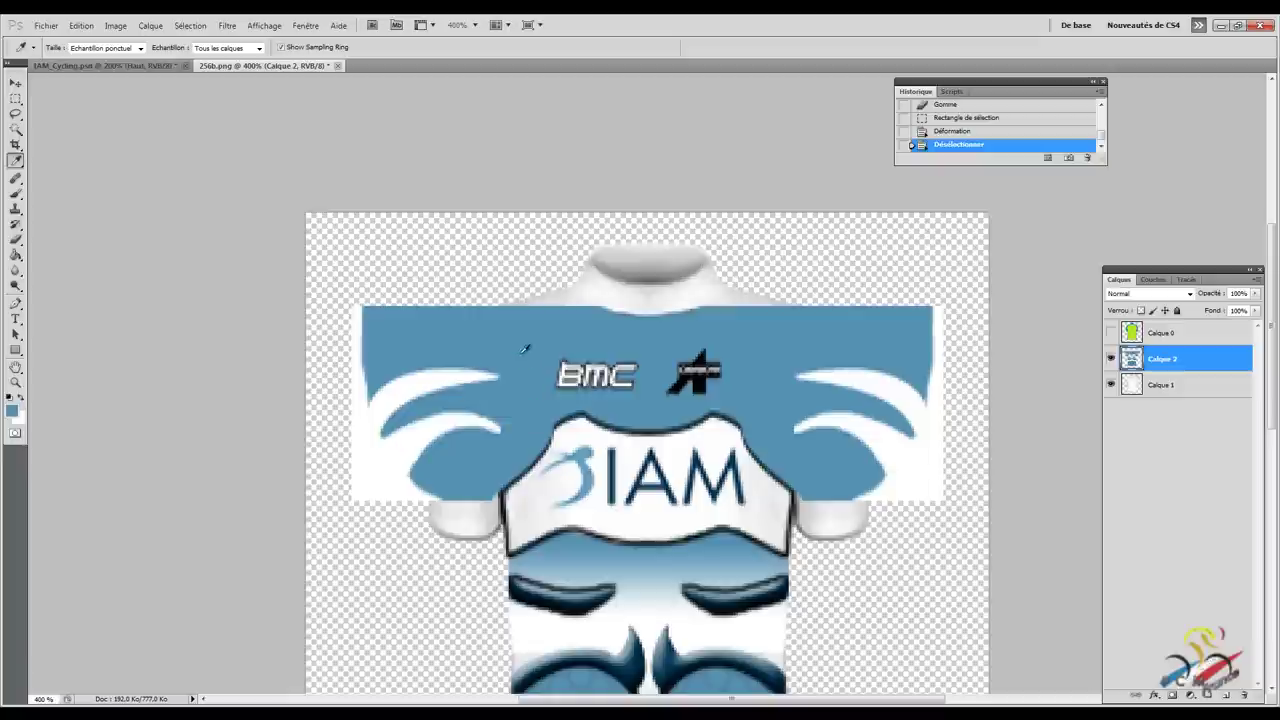
{"action": "left_click", "coordinate": [1226, 693]}
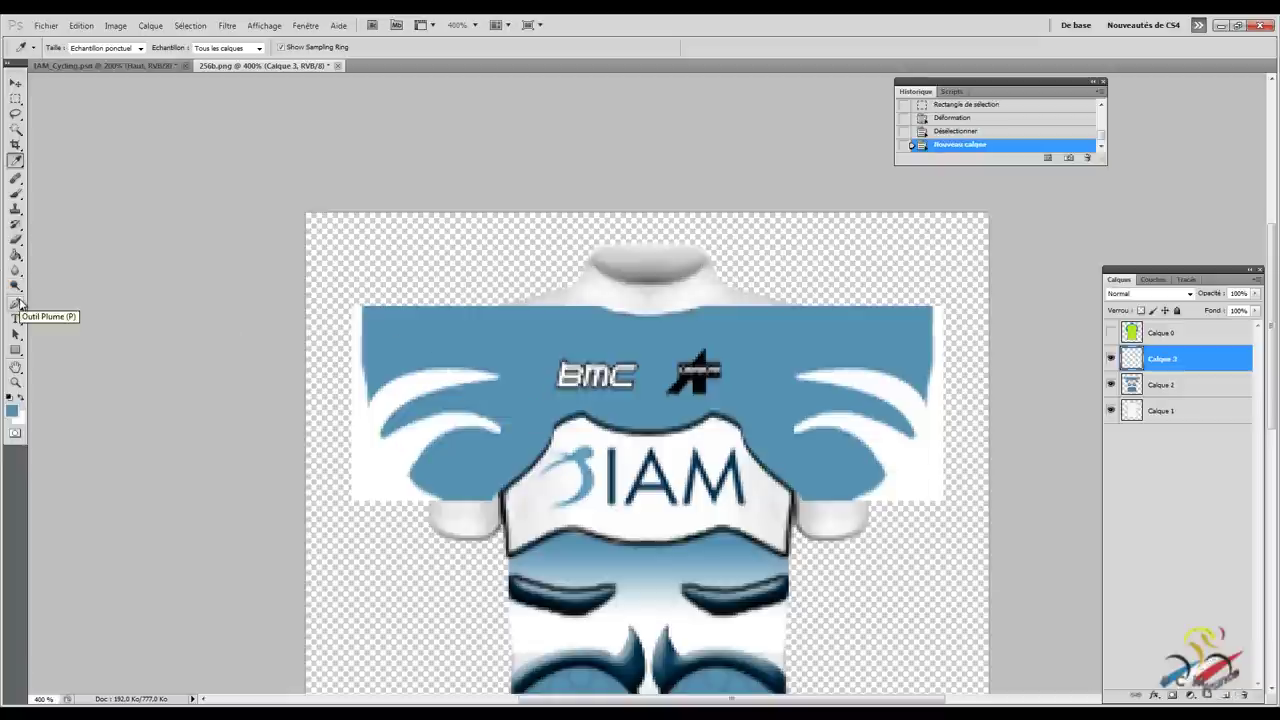
Step: Brush blue along the neckline, collar and shoulders on Calque 3, with Calque 0 shown on top
{"action": "left_click", "coordinate": [15, 195]}
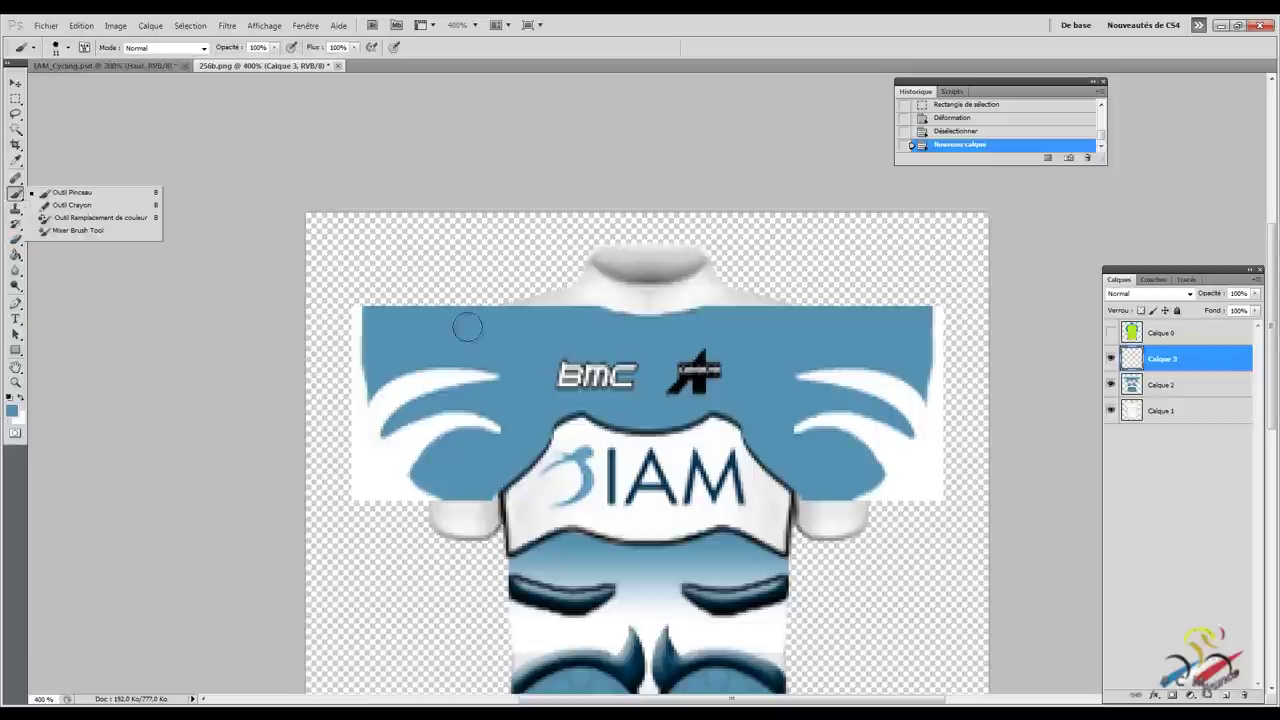
{"action": "left_click", "coordinate": [526, 334]}
{"action": "mouse_move", "coordinate": [520, 305]}
{"action": "left_mouse_down"}
{"action": "mouse_move", "coordinate": [581, 319]}
{"action": "mouse_move", "coordinate": [523, 337]}
{"action": "mouse_move", "coordinate": [563, 320]}
{"action": "mouse_move", "coordinate": [655, 336]}
{"action": "mouse_move", "coordinate": [745, 318]}
{"action": "mouse_move", "coordinate": [820, 334]}
{"action": "mouse_move", "coordinate": [763, 320]}
{"action": "mouse_move", "coordinate": [690, 340]}
{"action": "left_mouse_up"}
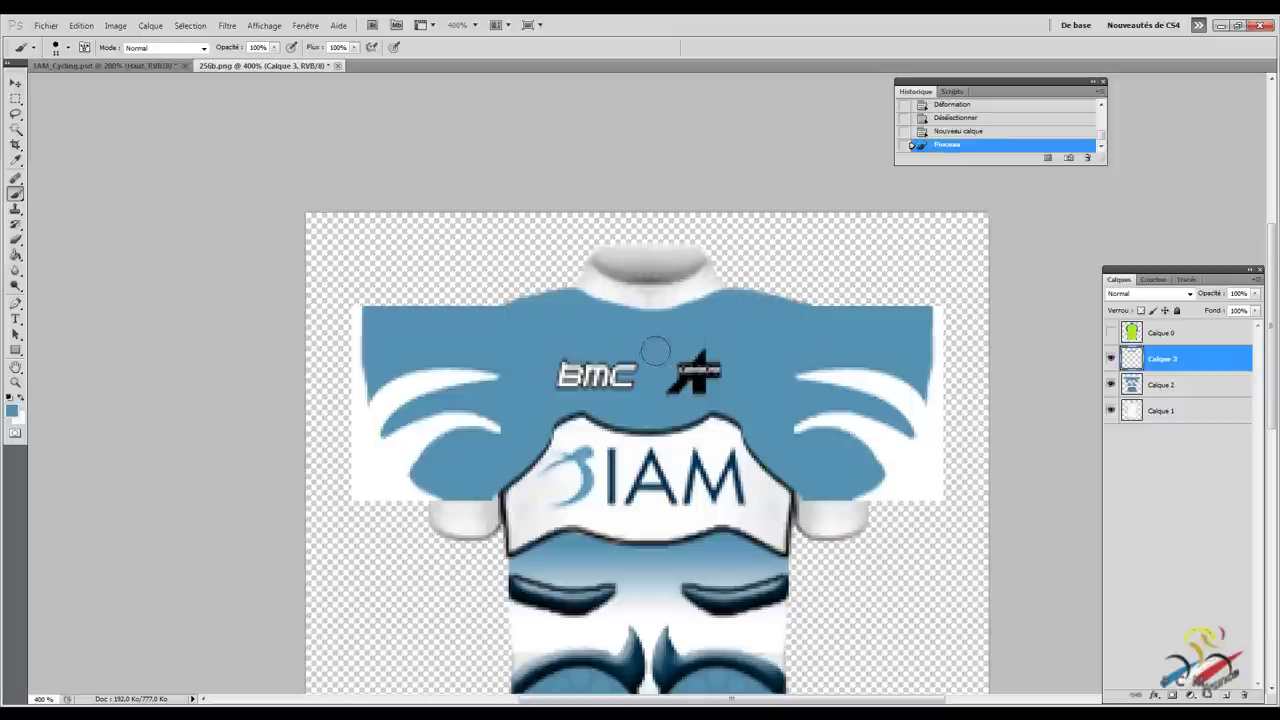
{"action": "left_click", "coordinate": [1110, 333]}
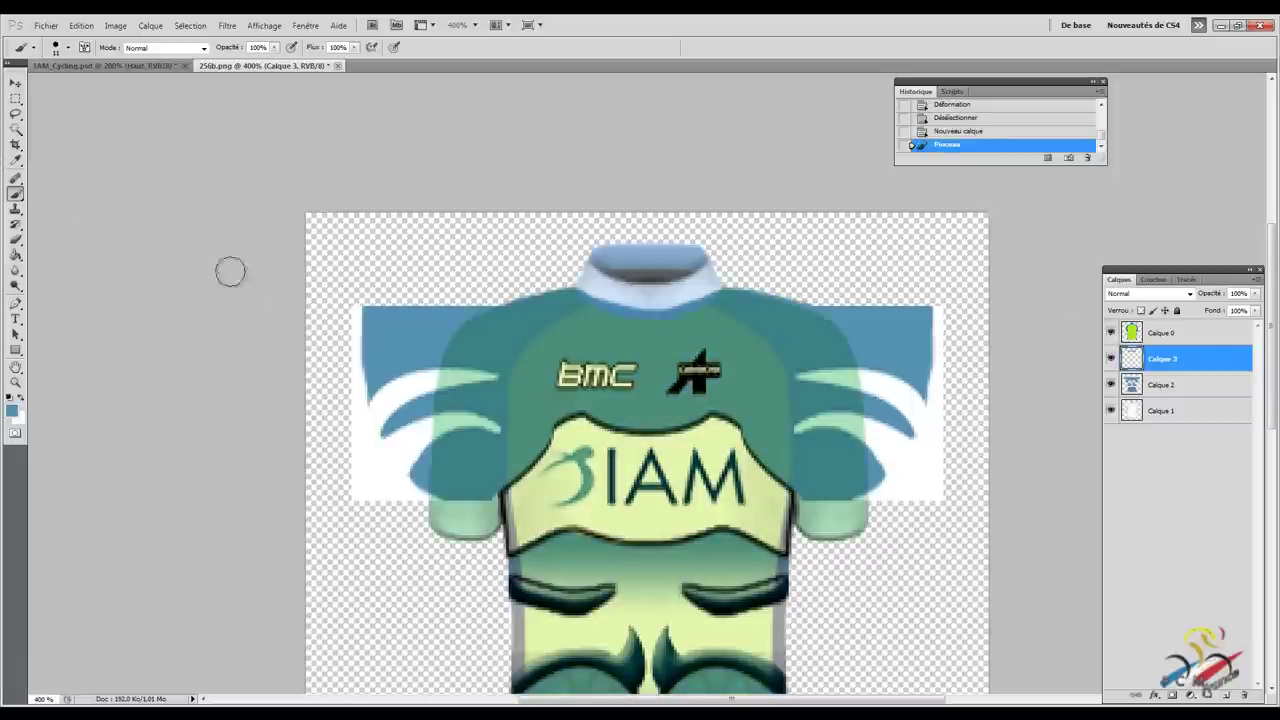
{"action": "left_click_drag", "start_coordinate": [566, 306], "coordinate": [585, 290]}
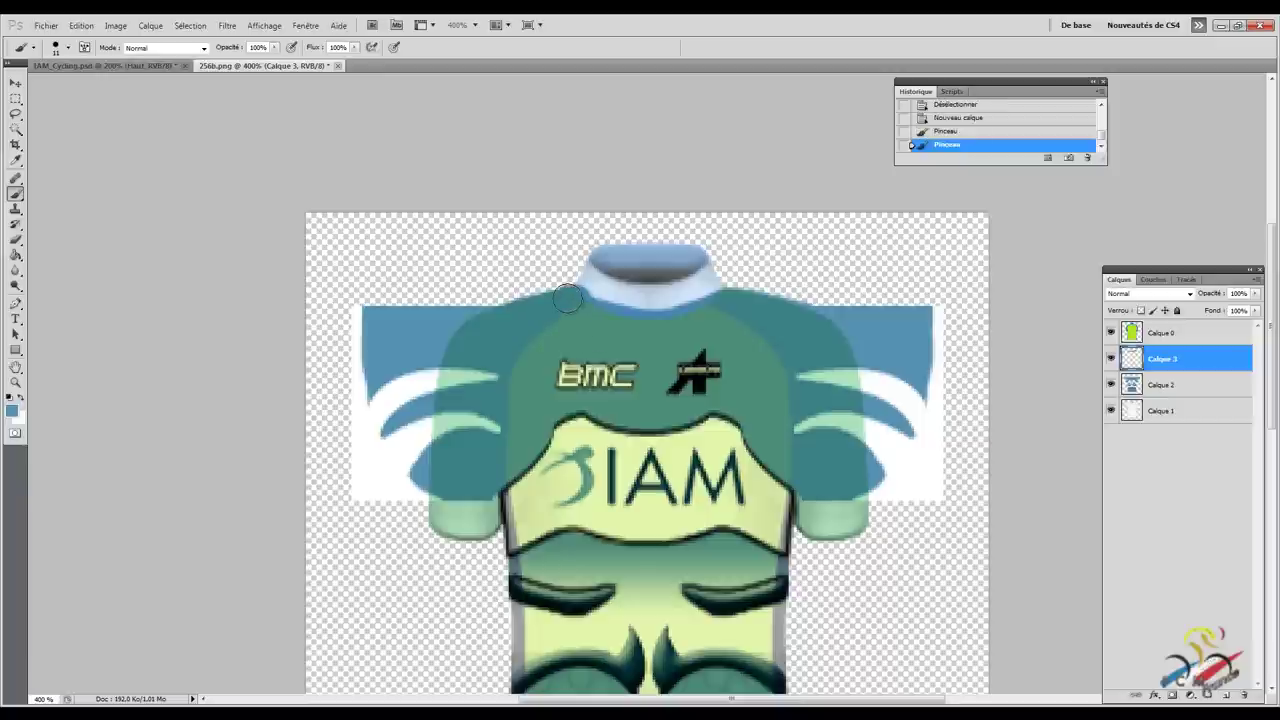
{"action": "left_click", "coordinate": [566, 298]}
{"action": "left_click_drag", "start_coordinate": [728, 292], "coordinate": [741, 320]}
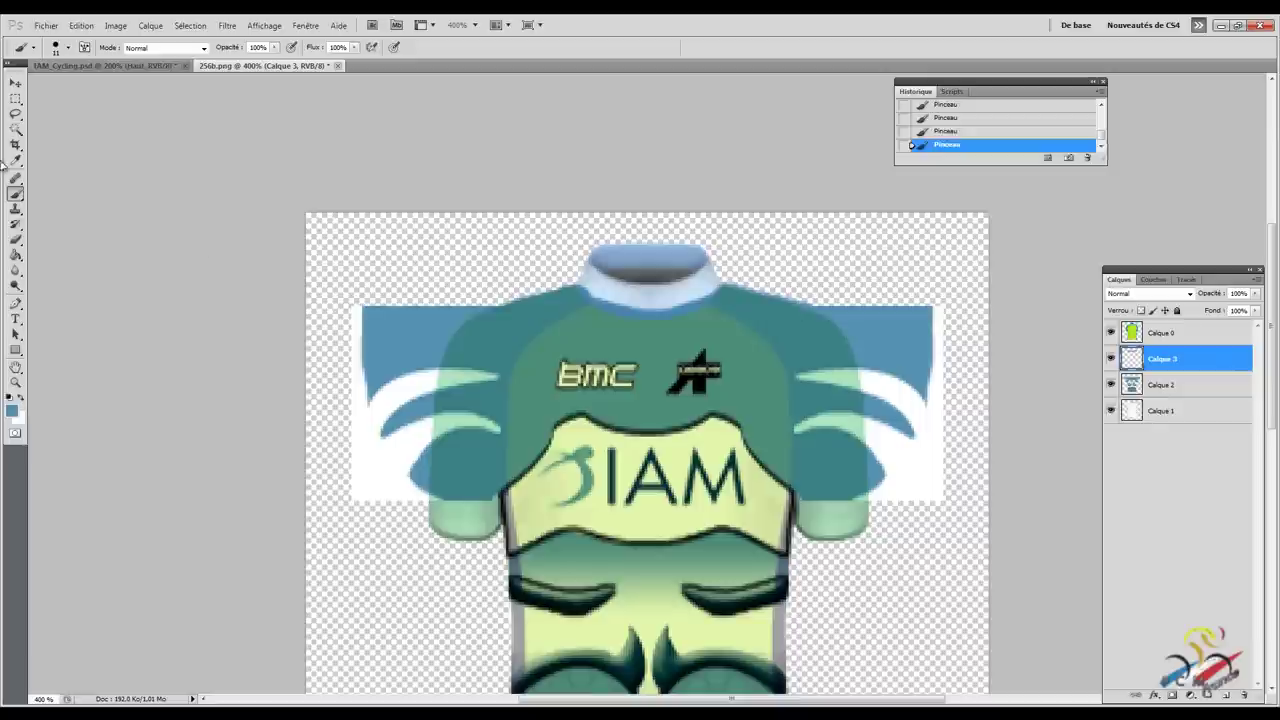
{"action": "left_click", "coordinate": [17, 304]}
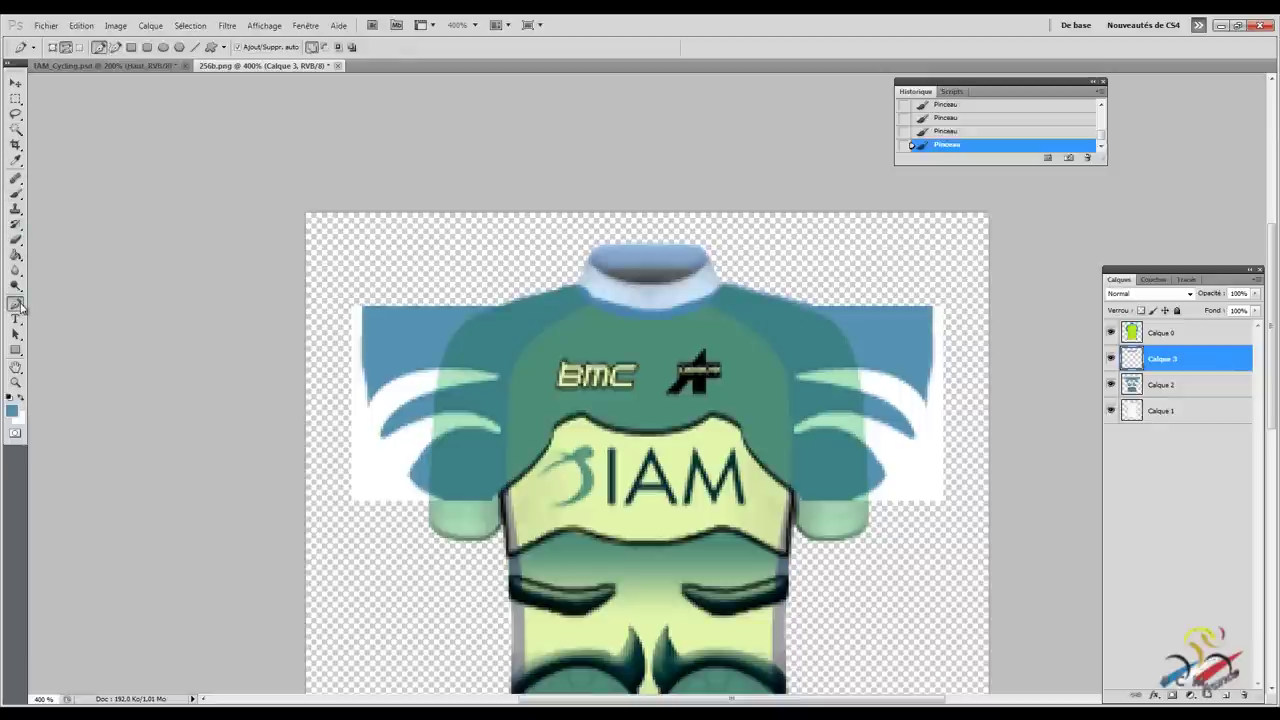
Step: Draw a closed Pen path around the excess blue paint above the collar and shoulders
{"action": "left_click", "coordinate": [497, 308]}
{"action": "left_click_drag", "start_coordinate": [583, 288], "coordinate": [604, 279]}
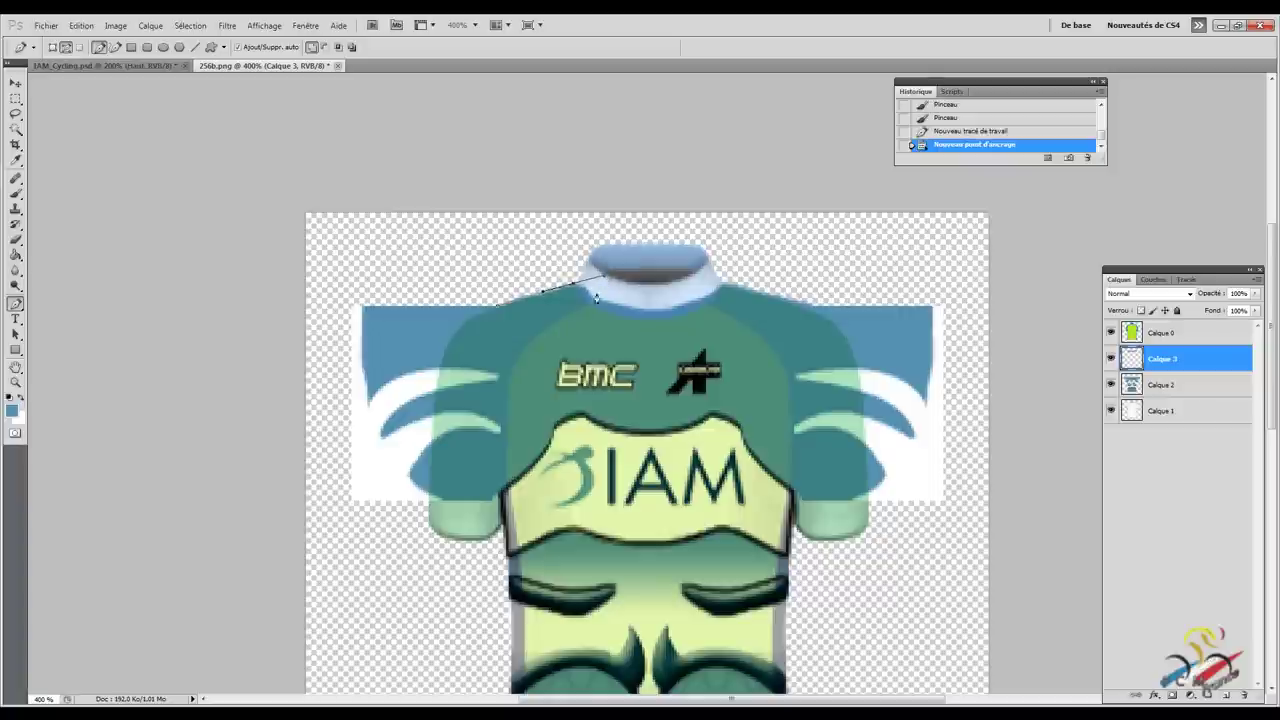
{"action": "left_click", "coordinate": [581, 304]}
{"action": "left_click", "coordinate": [605, 282]}
{"action": "left_click", "coordinate": [723, 290]}
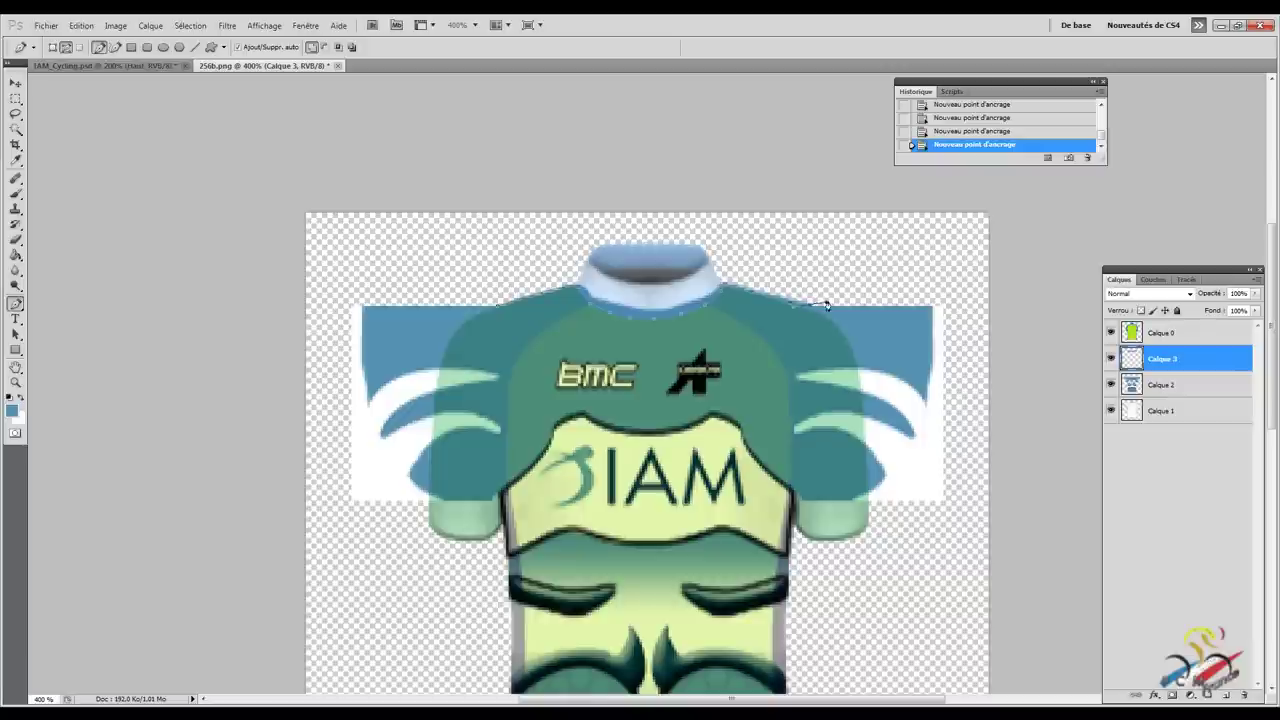
{"action": "left_click", "coordinate": [756, 233]}
{"action": "left_click", "coordinate": [518, 247]}
{"action": "left_click", "coordinate": [537, 284]}
Step: Turn the path into a selection, delete the stray blue paint, deselect, and hide Calque 3
{"action": "right_click", "coordinate": [537, 284]}
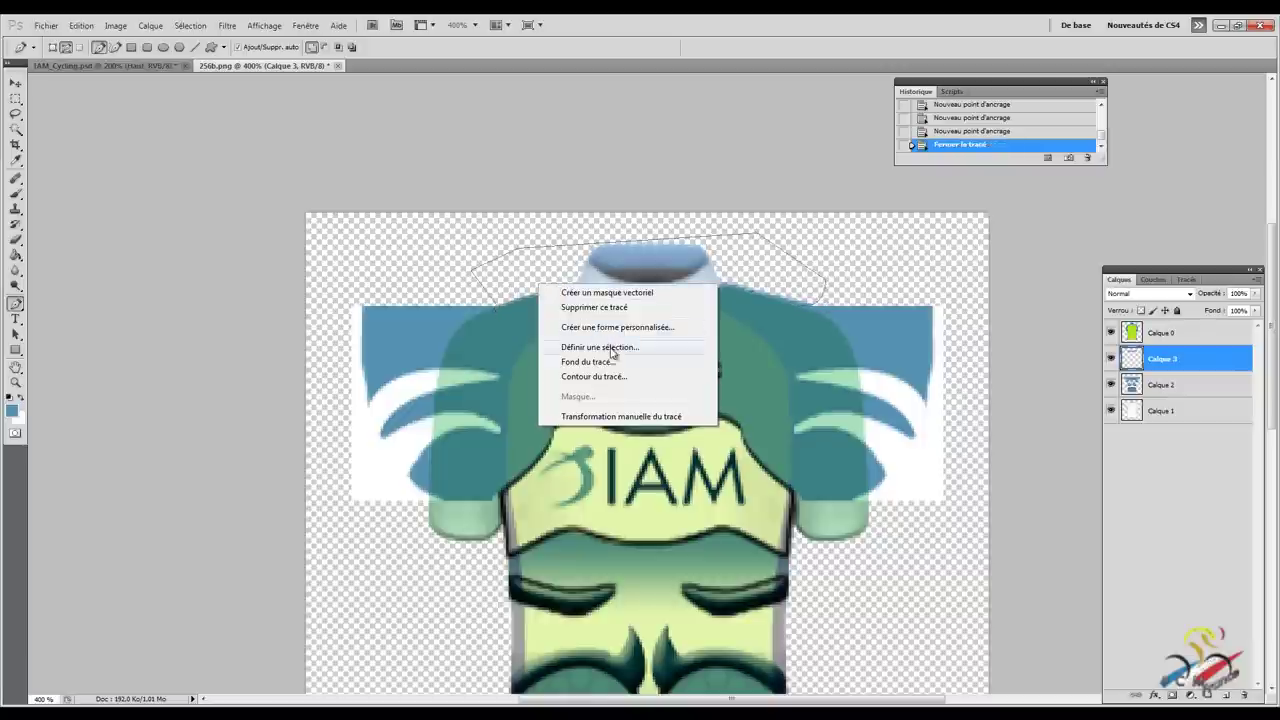
{"action": "left_click", "coordinate": [600, 347]}
{"action": "key", "text": "Return"}
{"action": "key", "text": "Delete"}
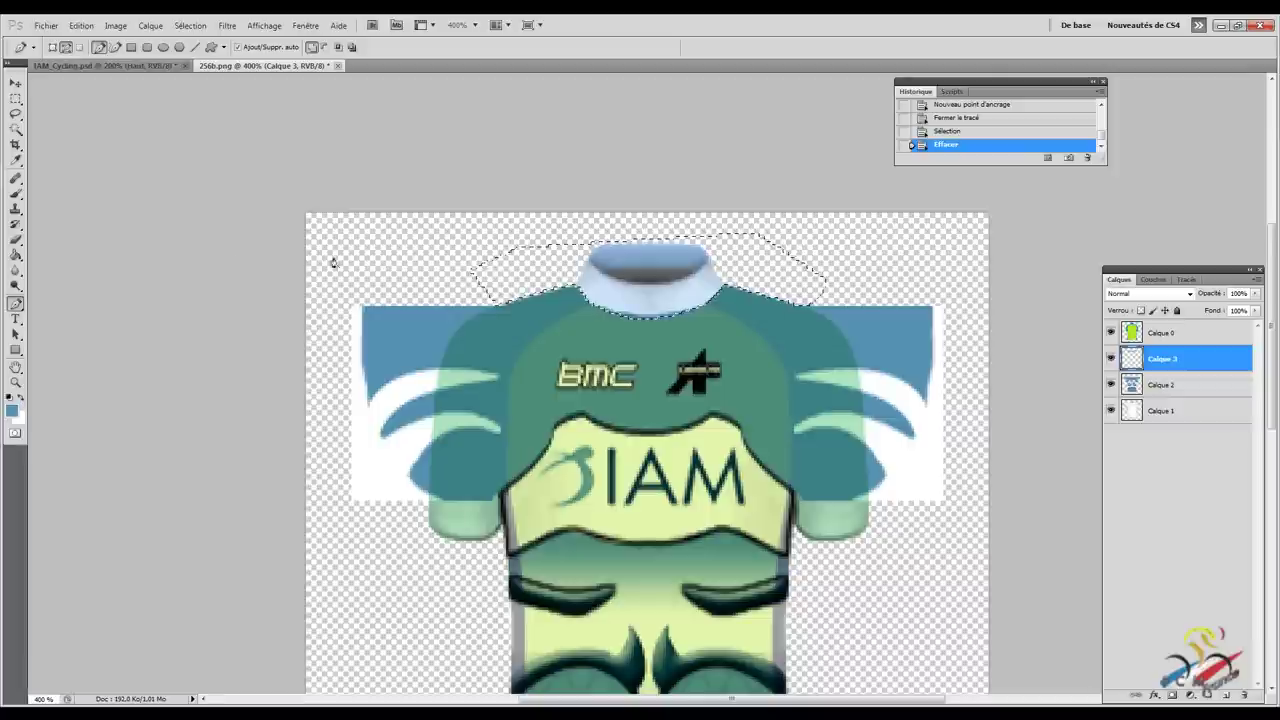
{"action": "left_click", "coordinate": [16, 100]}
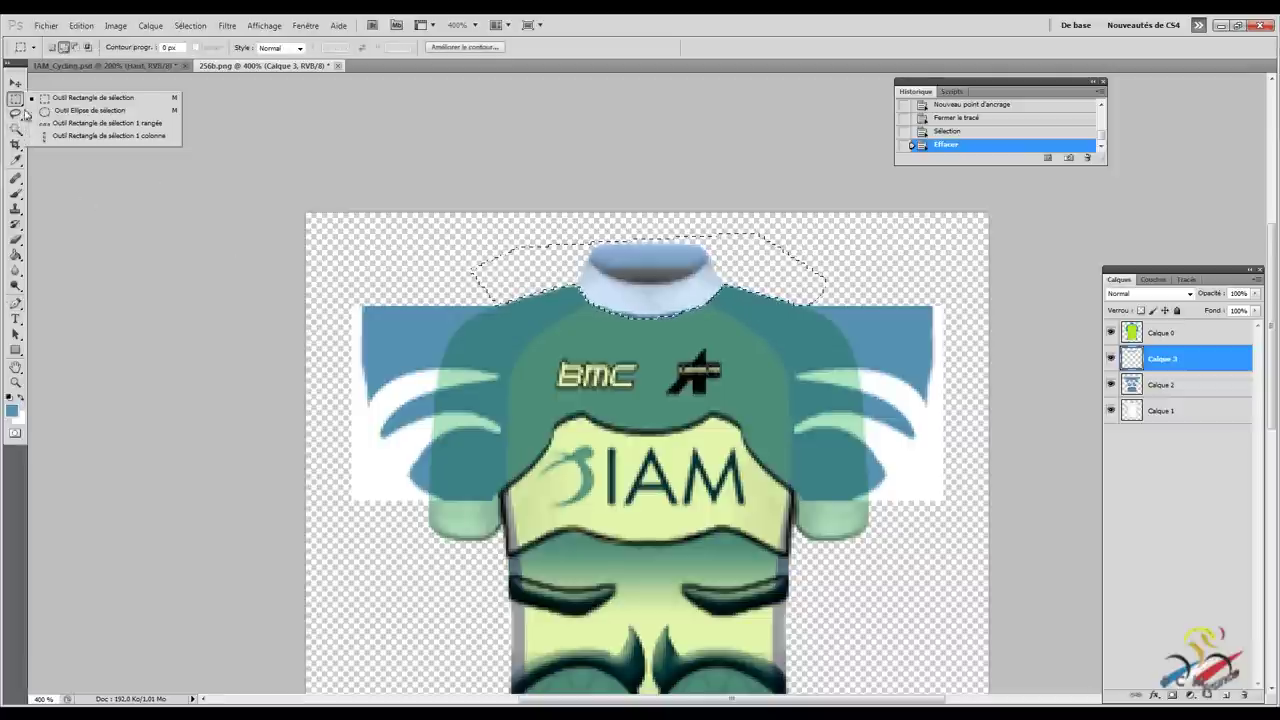
{"action": "key", "text": "ctrl+d"}
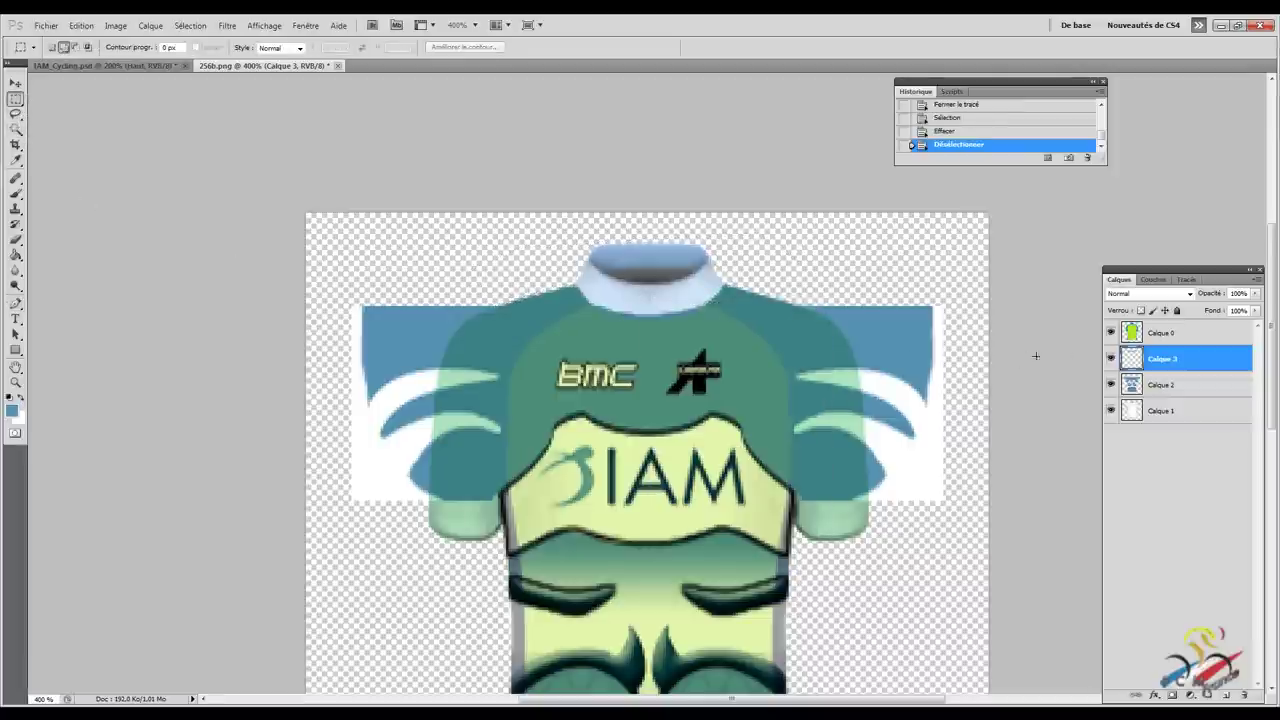
{"action": "left_click", "coordinate": [1111, 358]}
Step: Marquee the left sleeve area on the design layer and put a Déformation warp grid on it
{"action": "left_click", "coordinate": [1111, 333]}
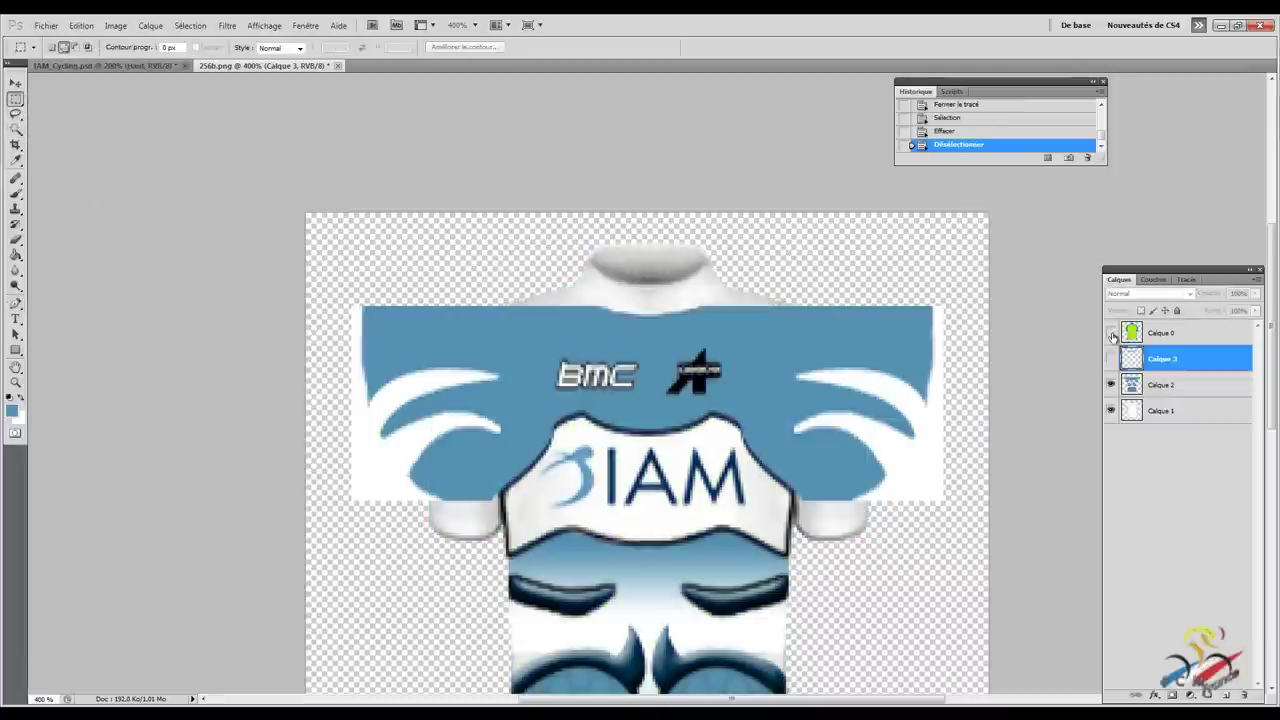
{"action": "left_click", "coordinate": [1111, 358]}
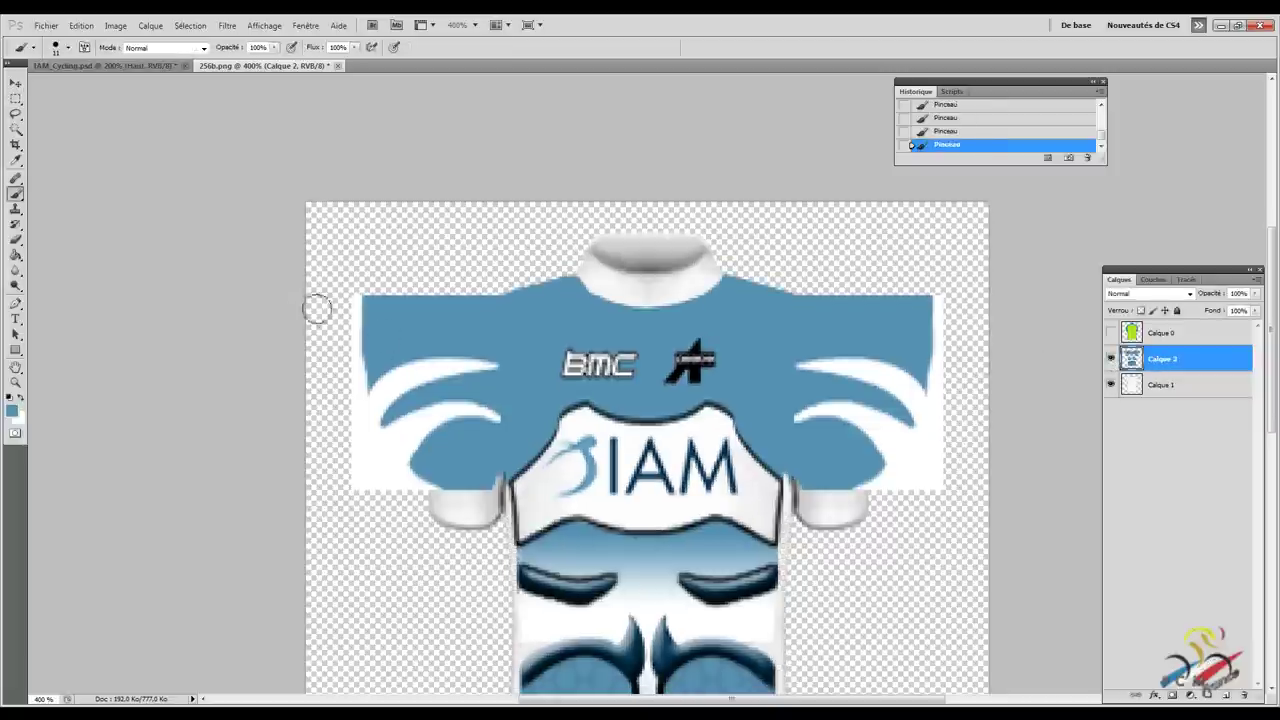
{"action": "left_click", "coordinate": [16, 100]}
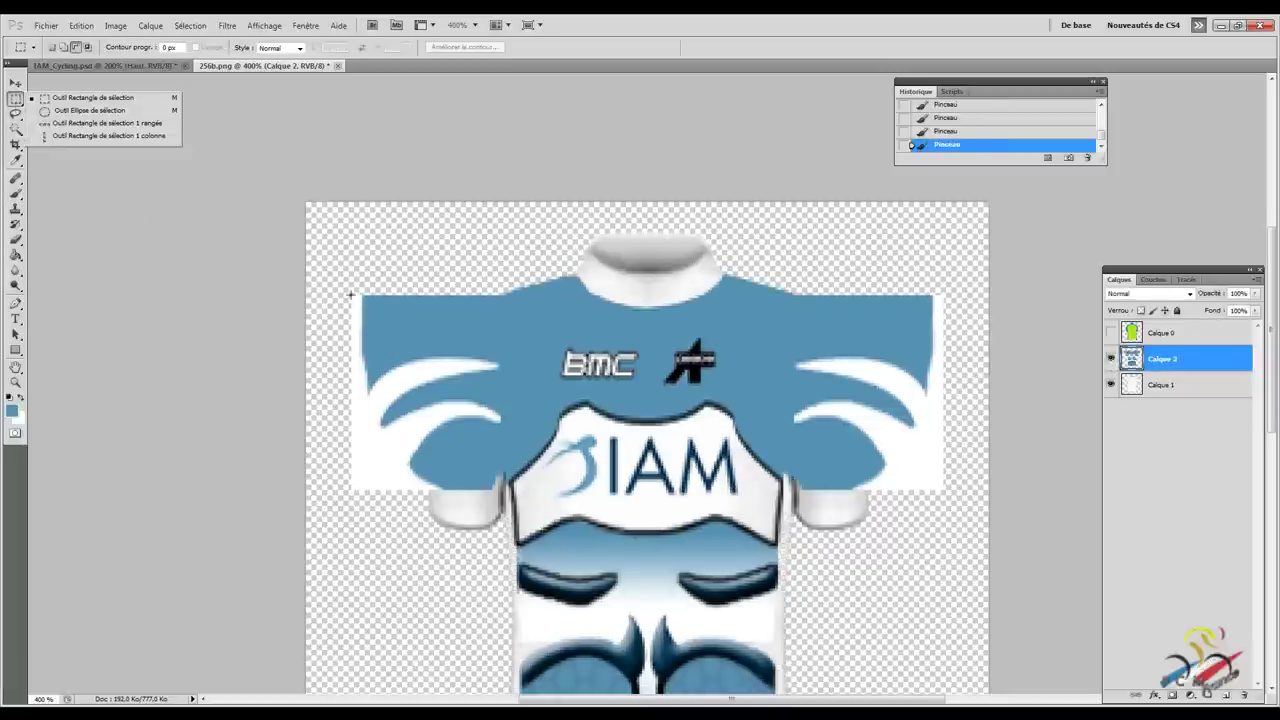
{"action": "left_click_drag", "start_coordinate": [330, 280], "coordinate": [510, 497]}
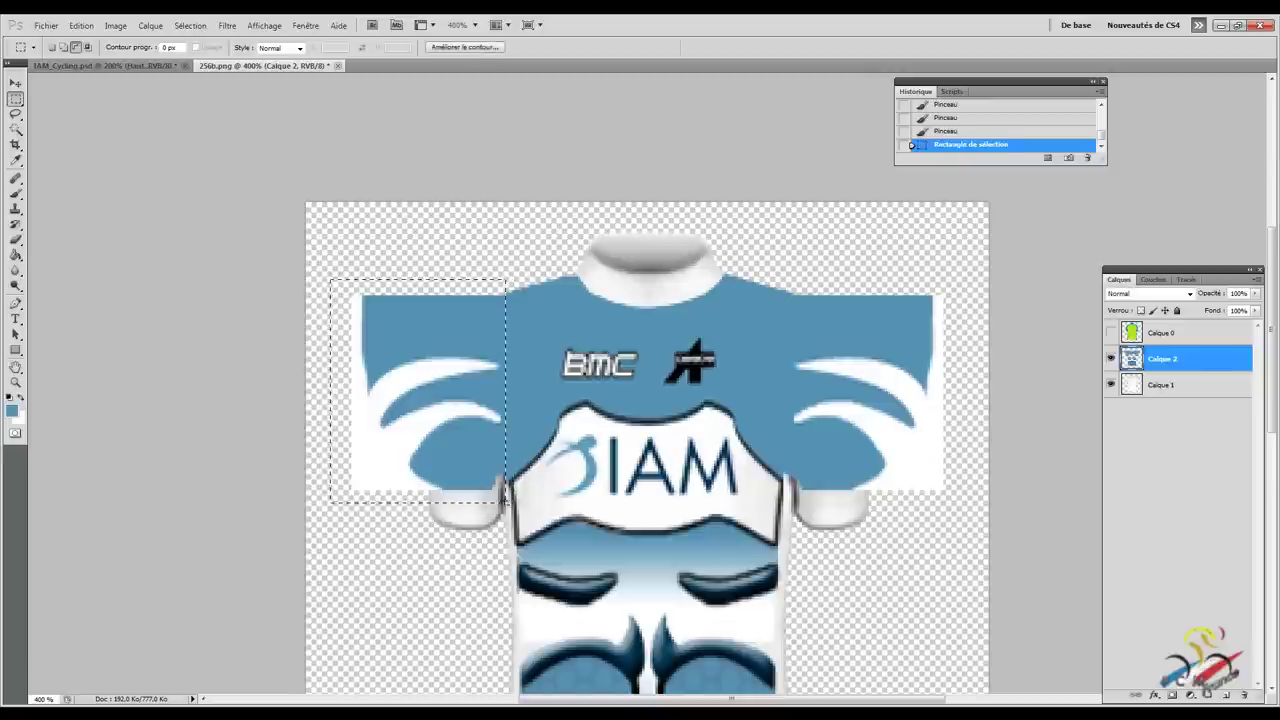
{"action": "left_click", "coordinate": [81, 25]}
{"action": "mouse_move", "coordinate": [150, 285]}
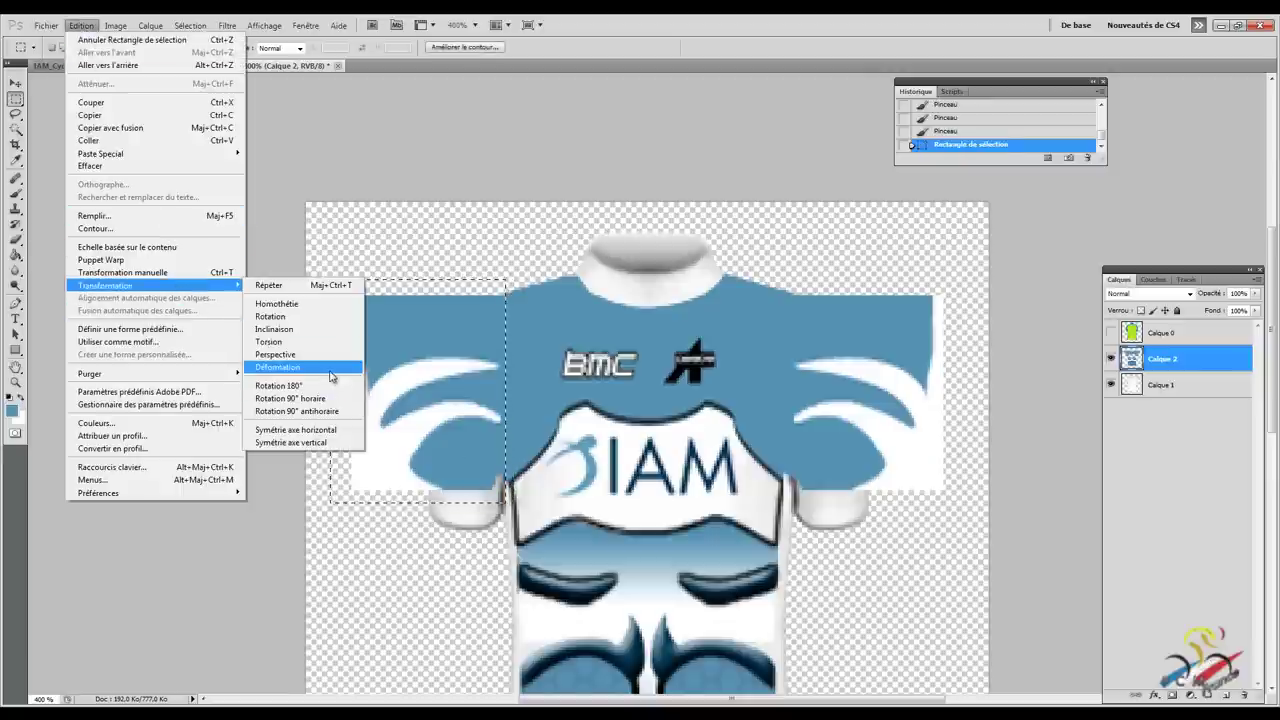
{"action": "left_click", "coordinate": [331, 372]}
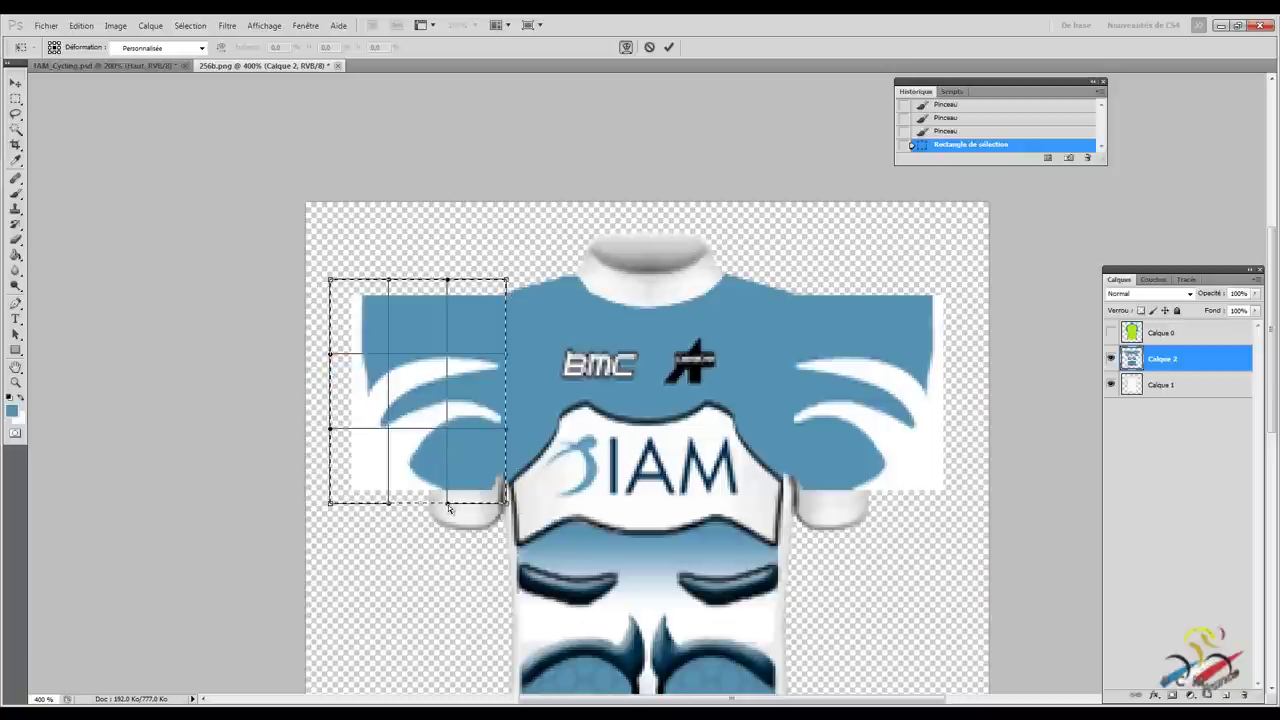
Step: Drag the warp corners and edges to curve the blue pattern onto the left sleeve, then commit
{"action": "left_click_drag", "start_coordinate": [503, 503], "coordinate": [538, 452]}
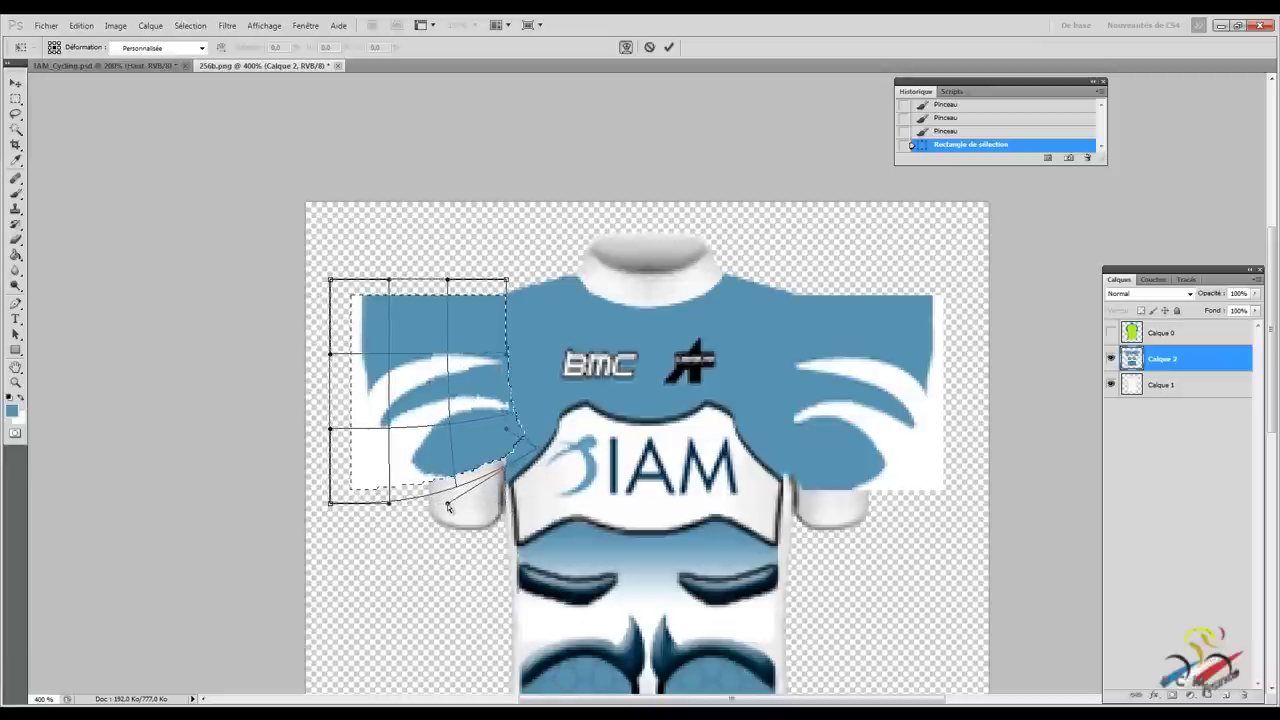
{"action": "left_click_drag", "start_coordinate": [448, 507], "coordinate": [505, 476]}
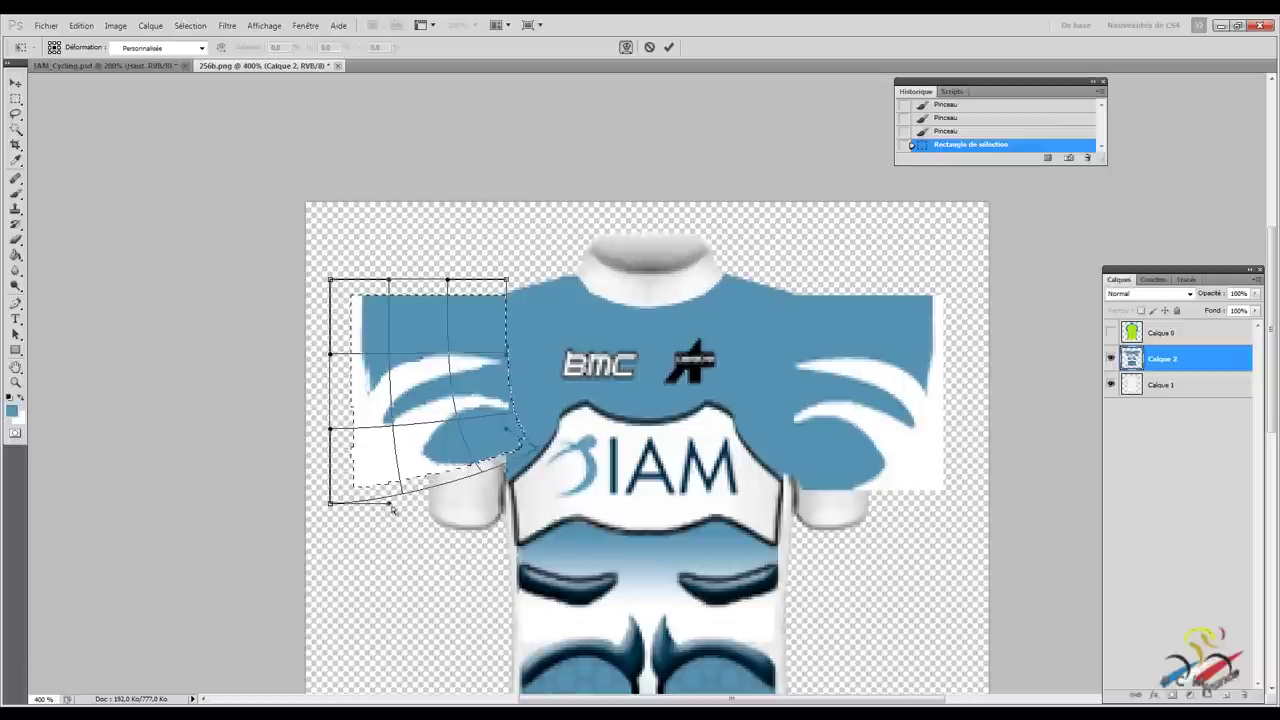
{"action": "left_click_drag", "start_coordinate": [392, 508], "coordinate": [457, 503]}
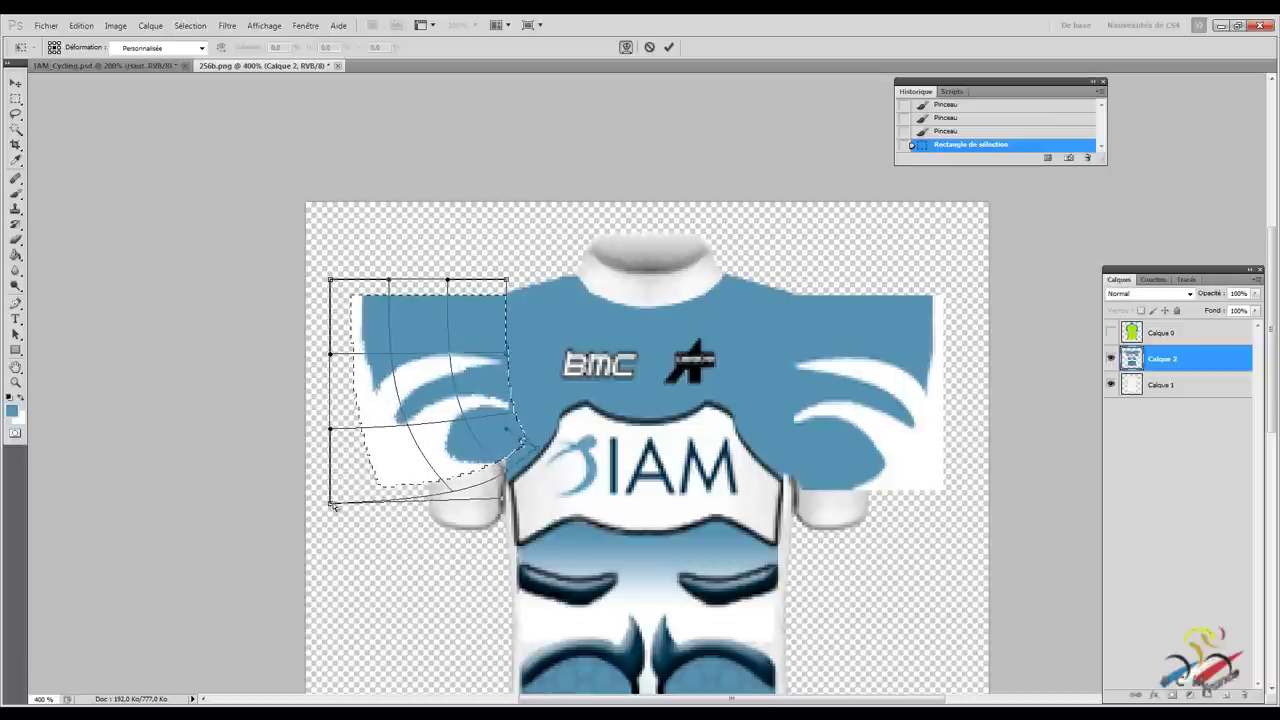
{"action": "left_click_drag", "start_coordinate": [333, 505], "coordinate": [496, 527]}
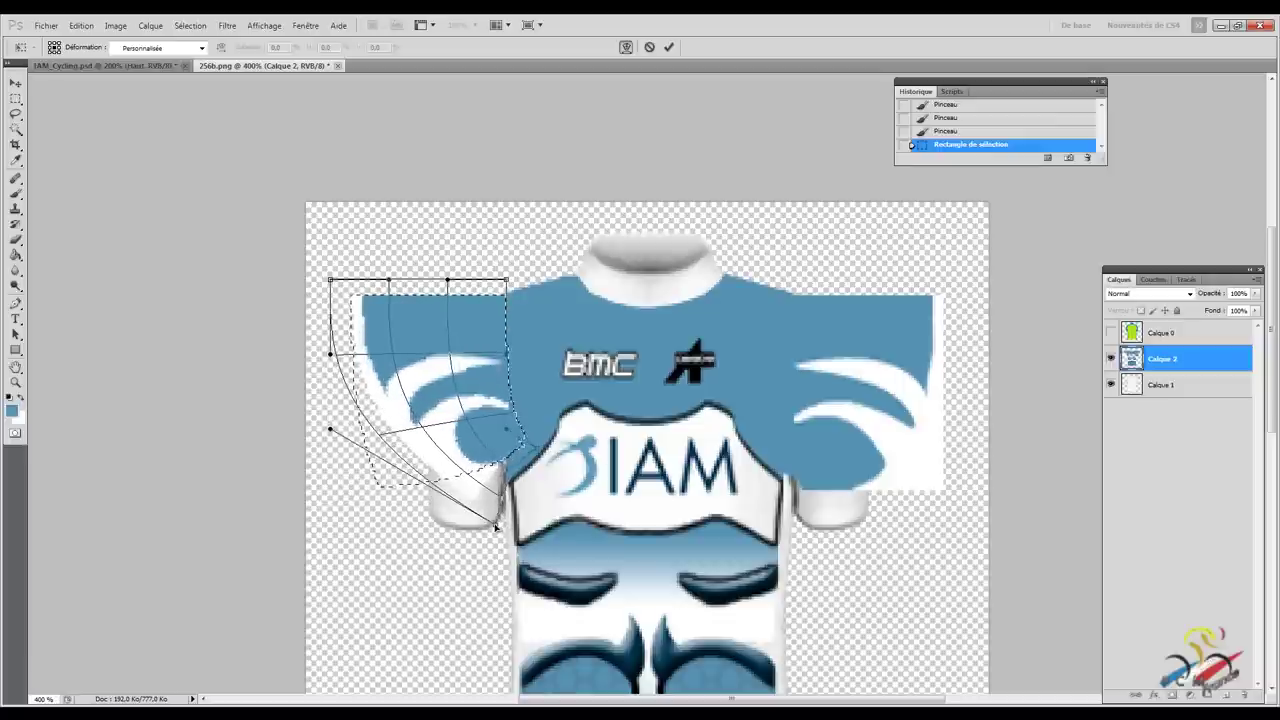
{"action": "left_click_drag", "start_coordinate": [330, 430], "coordinate": [411, 499]}
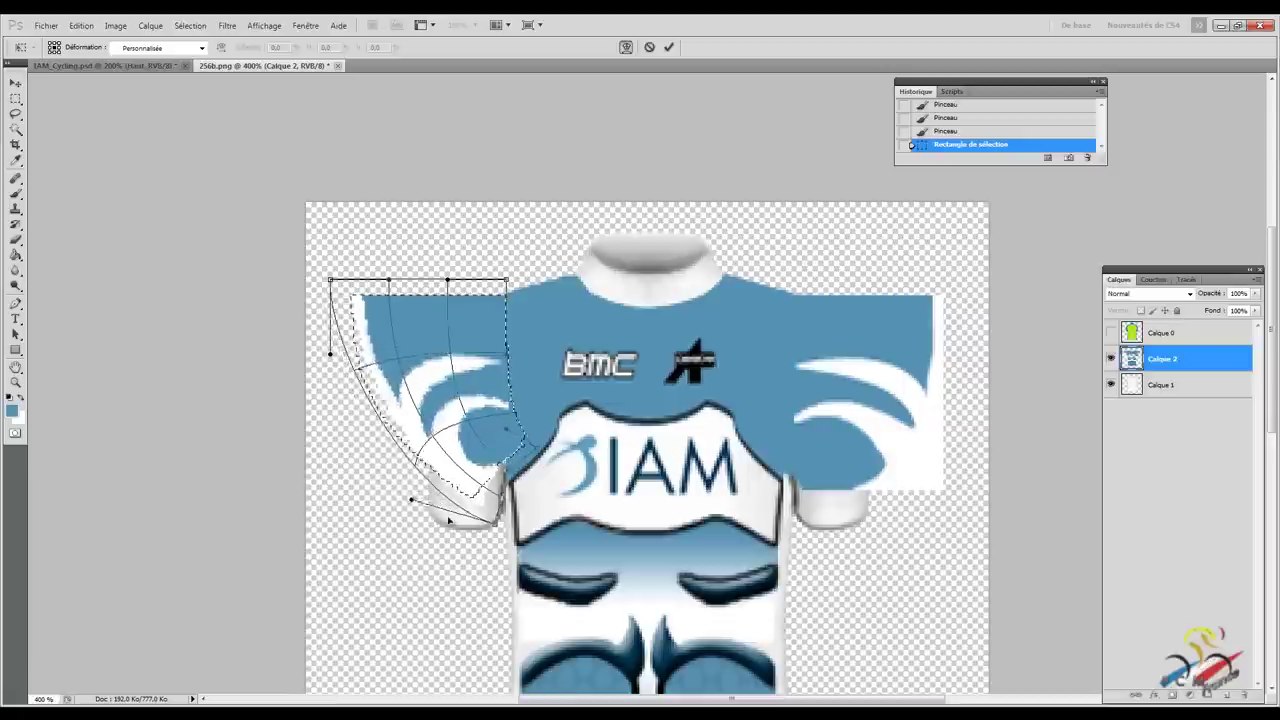
{"action": "mouse_move", "coordinate": [330, 353]}
{"action": "left_mouse_down"}
{"action": "mouse_move", "coordinate": [334, 376]}
{"action": "mouse_move", "coordinate": [334, 283]}
{"action": "mouse_move", "coordinate": [429, 508]}
{"action": "left_mouse_up"}
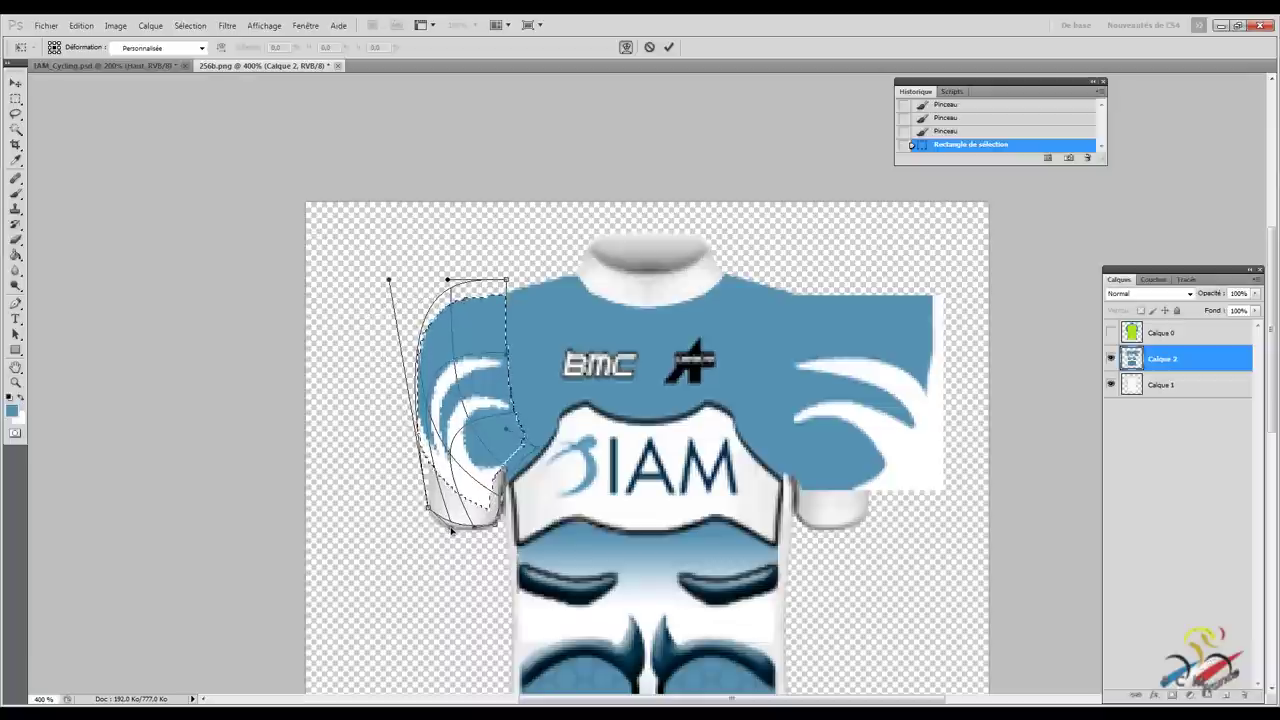
{"action": "left_click_drag", "start_coordinate": [470, 282], "coordinate": [468, 368]}
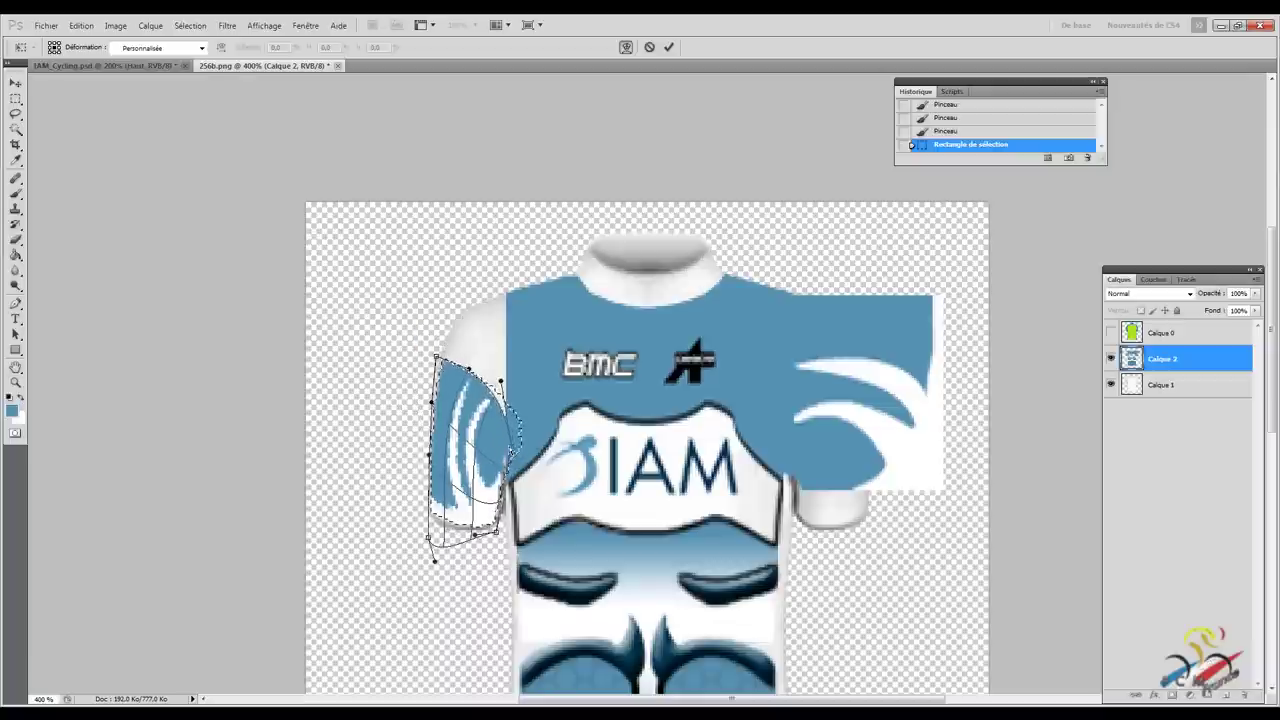
{"action": "left_click_drag", "start_coordinate": [511, 455], "coordinate": [508, 459]}
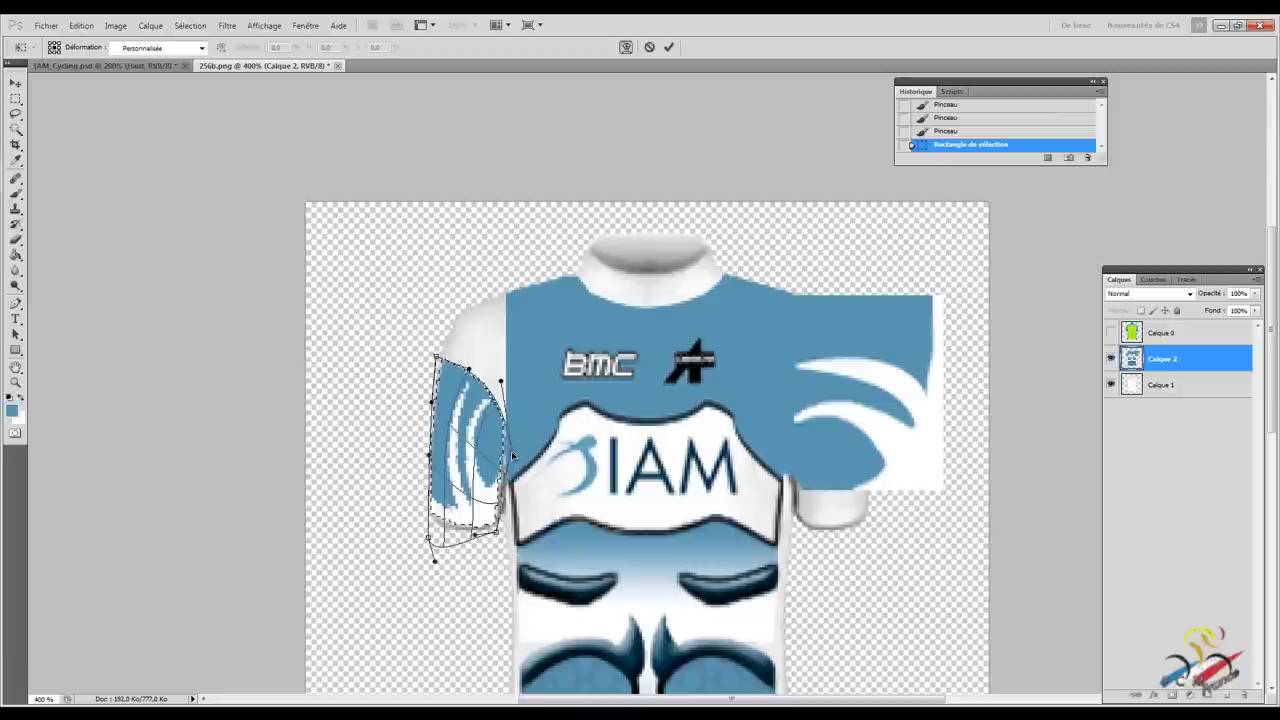
{"action": "left_click_drag", "start_coordinate": [468, 368], "coordinate": [470, 370]}
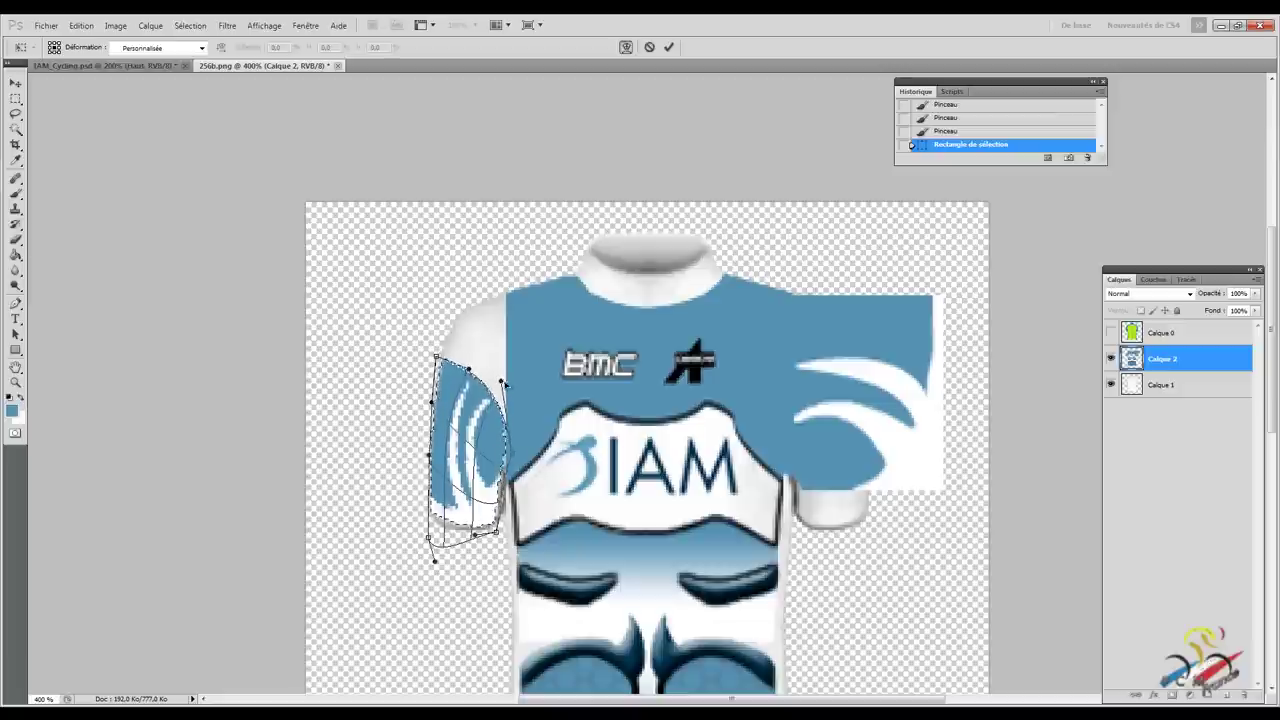
{"action": "left_click_drag", "start_coordinate": [522, 384], "coordinate": [546, 393]}
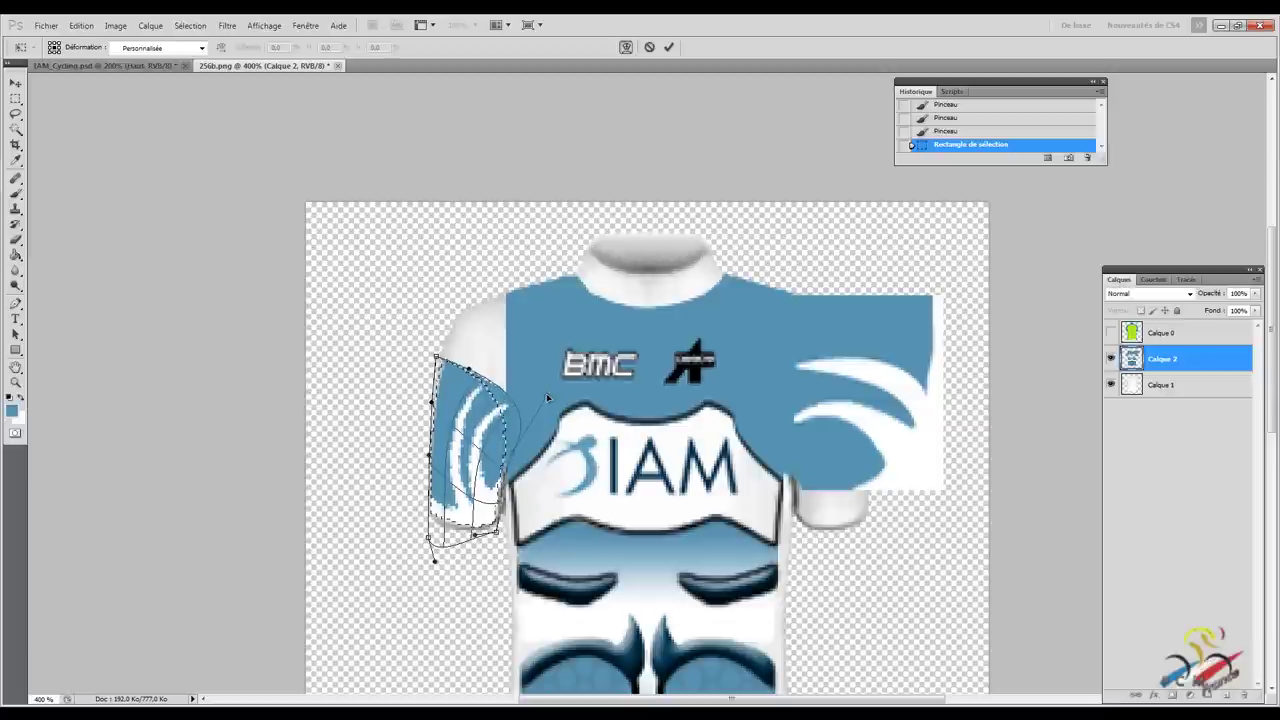
{"action": "key", "text": "Return"}
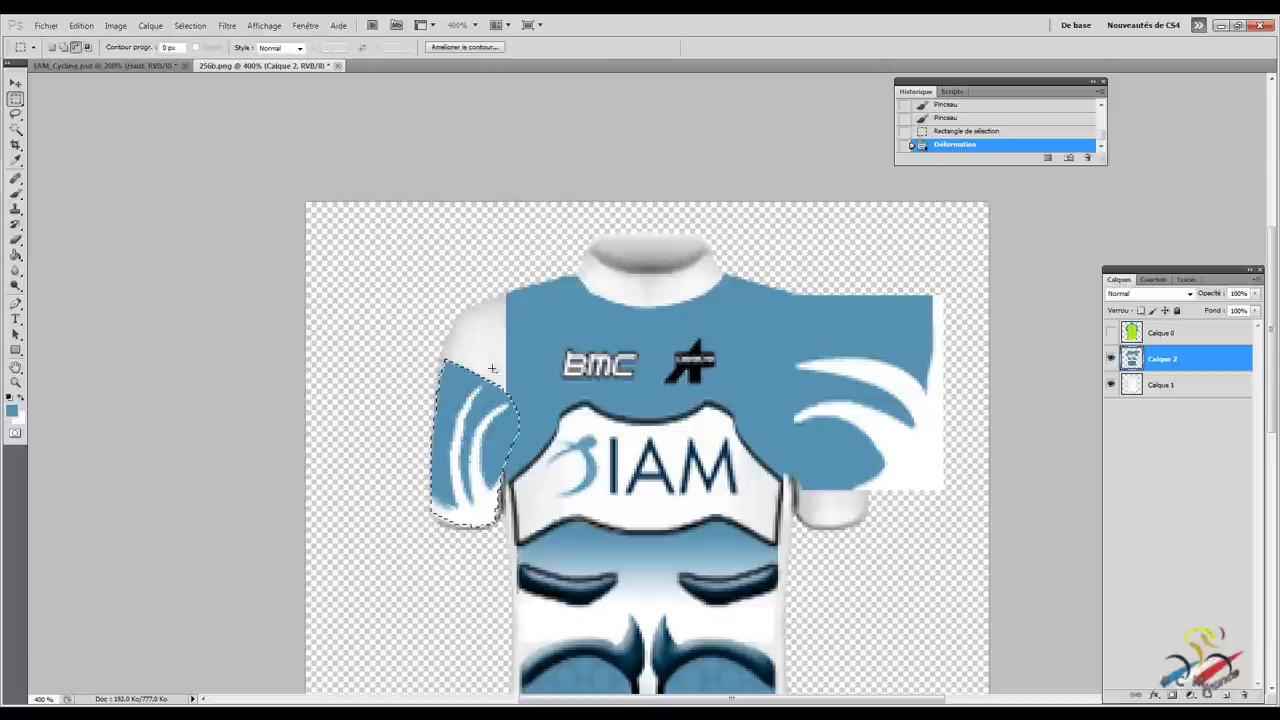
Step: Deselect the warped left sleeve area
{"action": "right_click", "coordinate": [482, 378]}
{"action": "left_click", "coordinate": [505, 389]}
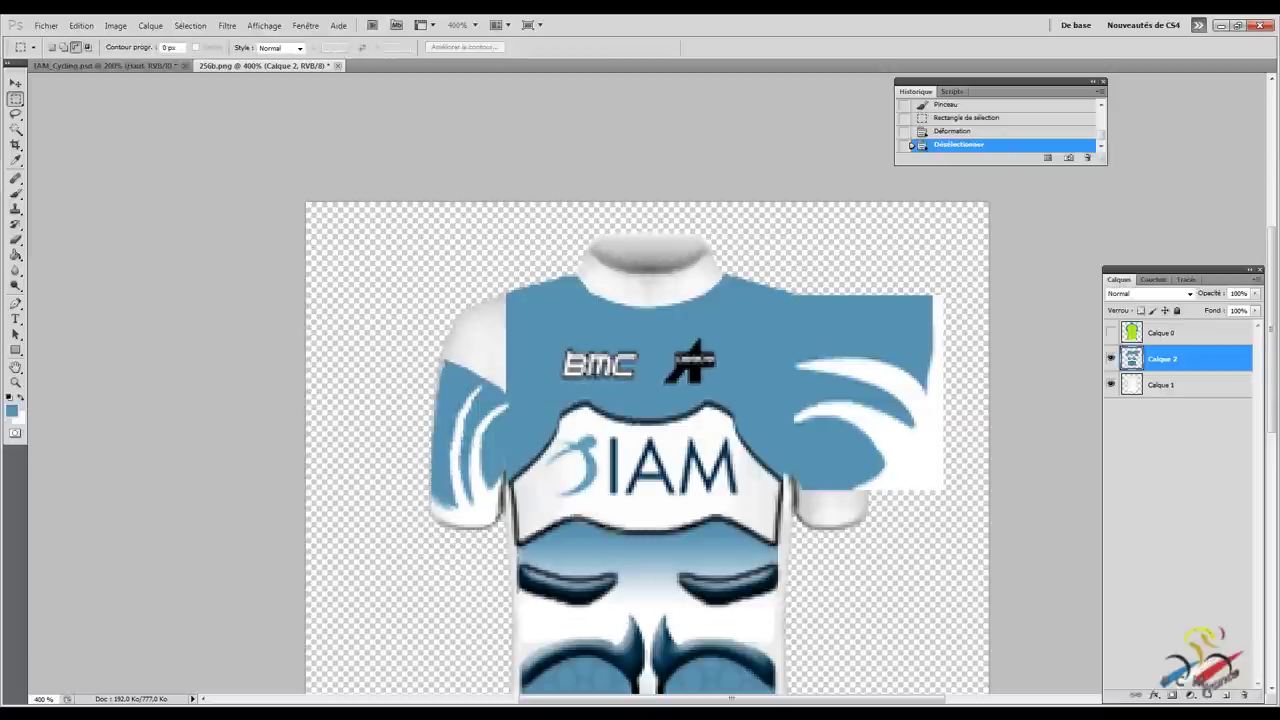
{"action": "scroll", "coordinate": [594, 373], "scroll_direction": "down", "scroll_amount": 1}
{"action": "scroll", "coordinate": [594, 373], "scroll_direction": "down", "scroll_amount": 1}
{"action": "scroll", "coordinate": [594, 373], "scroll_direction": "up", "scroll_amount": 1}
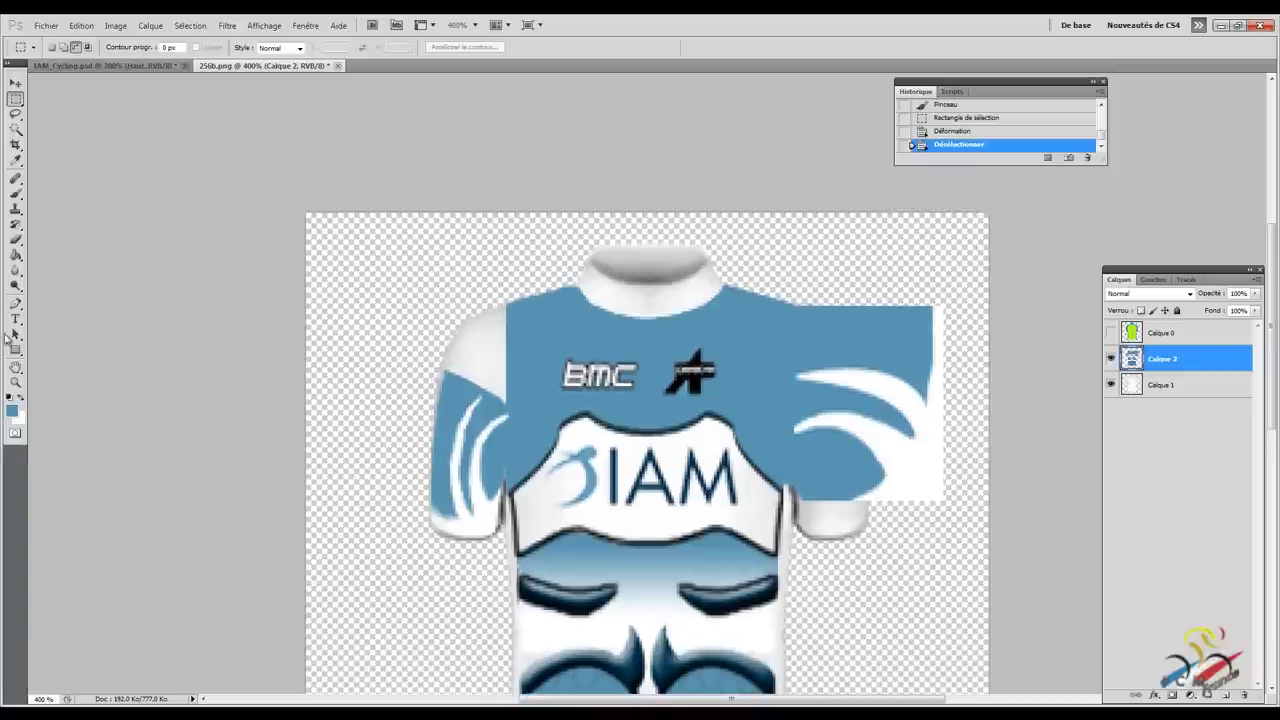
Step: With a smaller white brush, paint along the lower sleeve edge
{"action": "left_click", "coordinate": [16, 193]}
{"action": "left_click", "coordinate": [22, 400]}
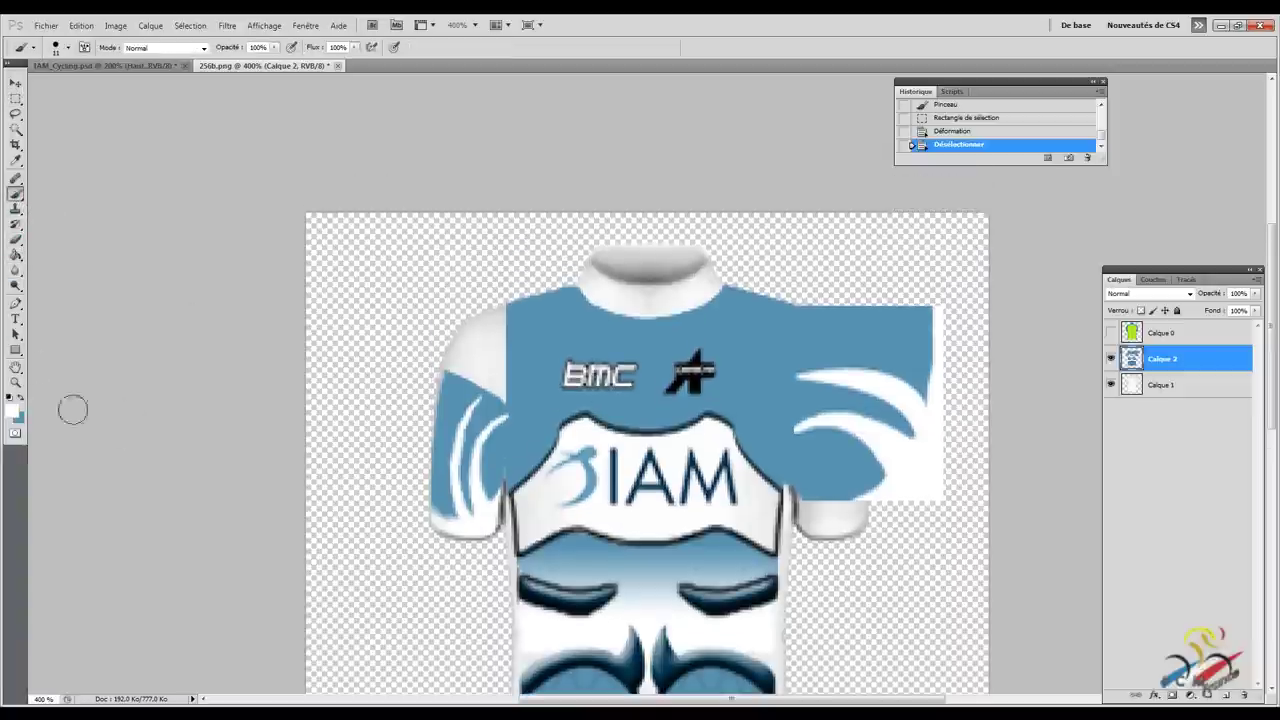
{"action": "left_click", "coordinate": [66, 48]}
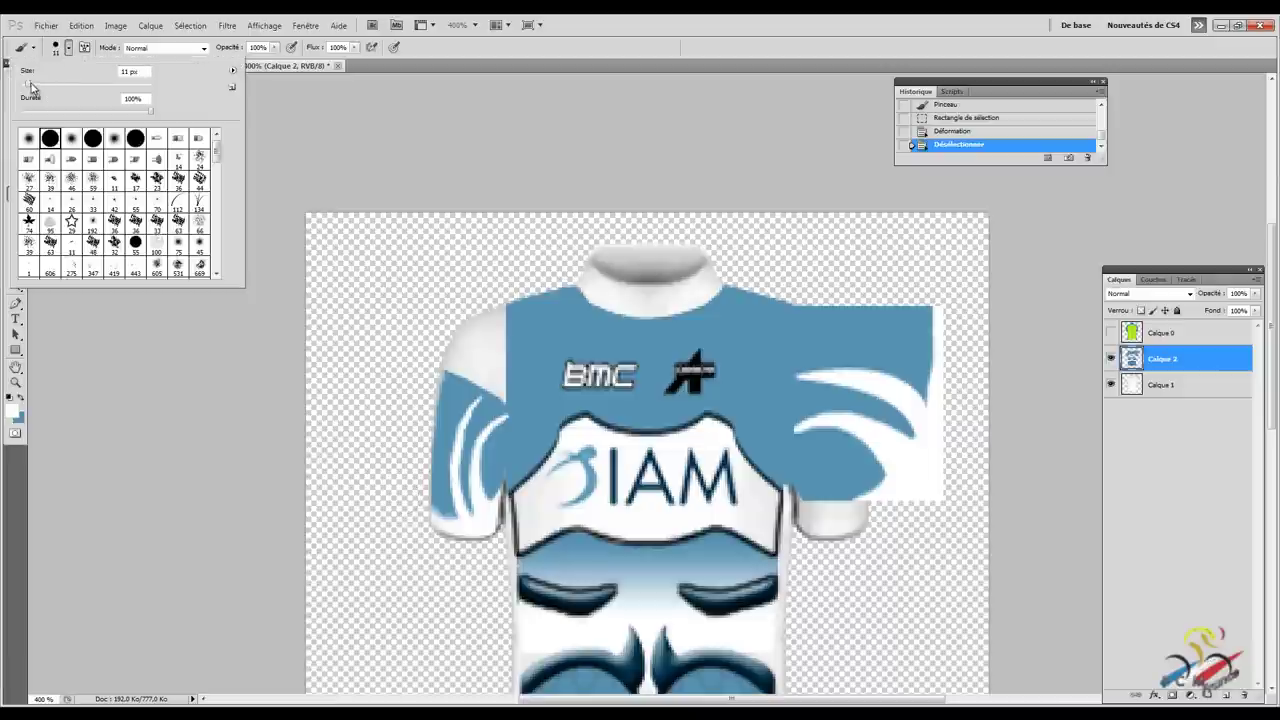
{"action": "left_click_drag", "start_coordinate": [30, 86], "coordinate": [25, 86]}
{"action": "left_click", "coordinate": [457, 532]}
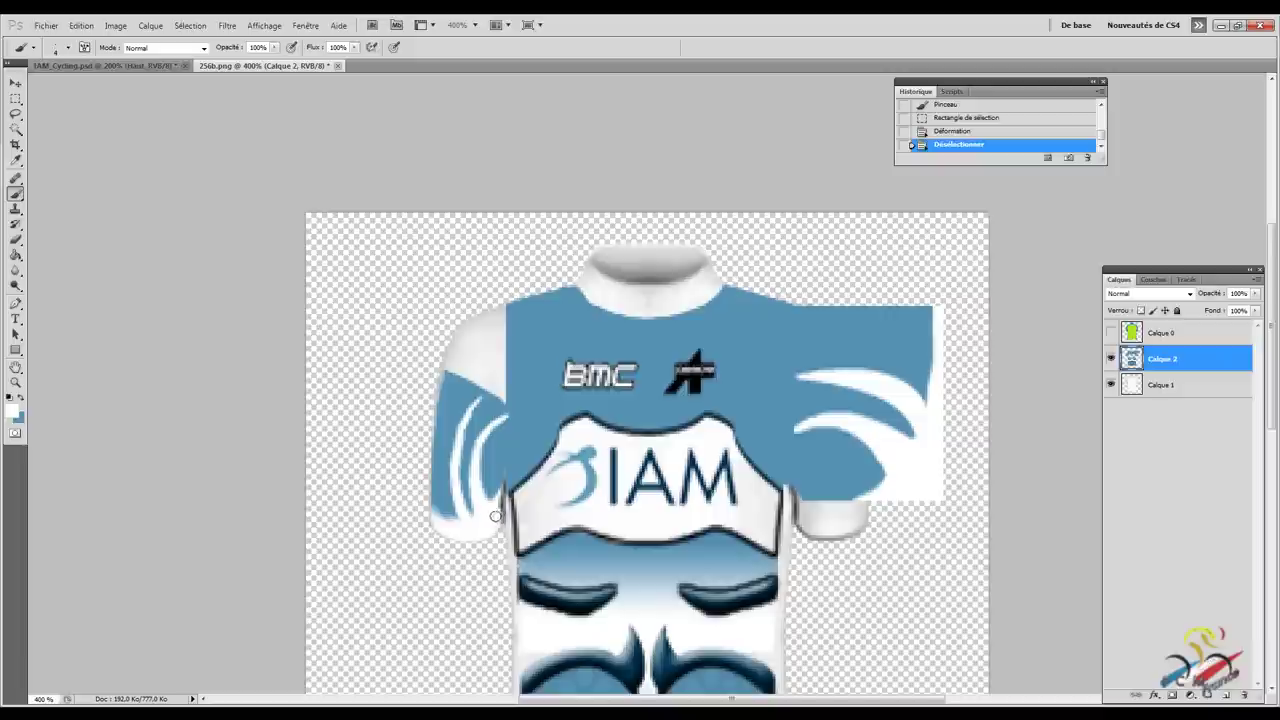
{"action": "left_click_drag", "start_coordinate": [449, 532], "coordinate": [468, 536]}
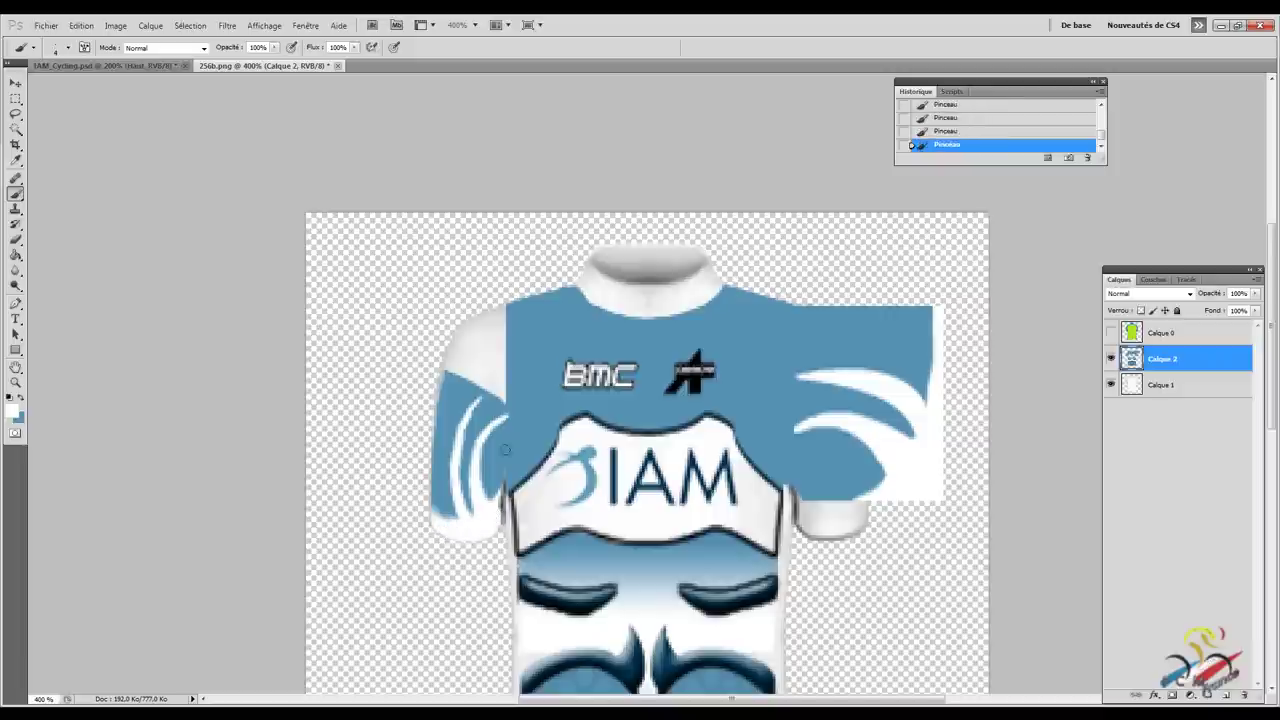
Step: Paint the white upper left sleeve blue, then shrink the brush from 14 to 10
{"action": "scroll", "coordinate": [482, 330], "scroll_direction": "up", "scroll_amount": 1}
{"action": "left_click", "coordinate": [22, 399]}
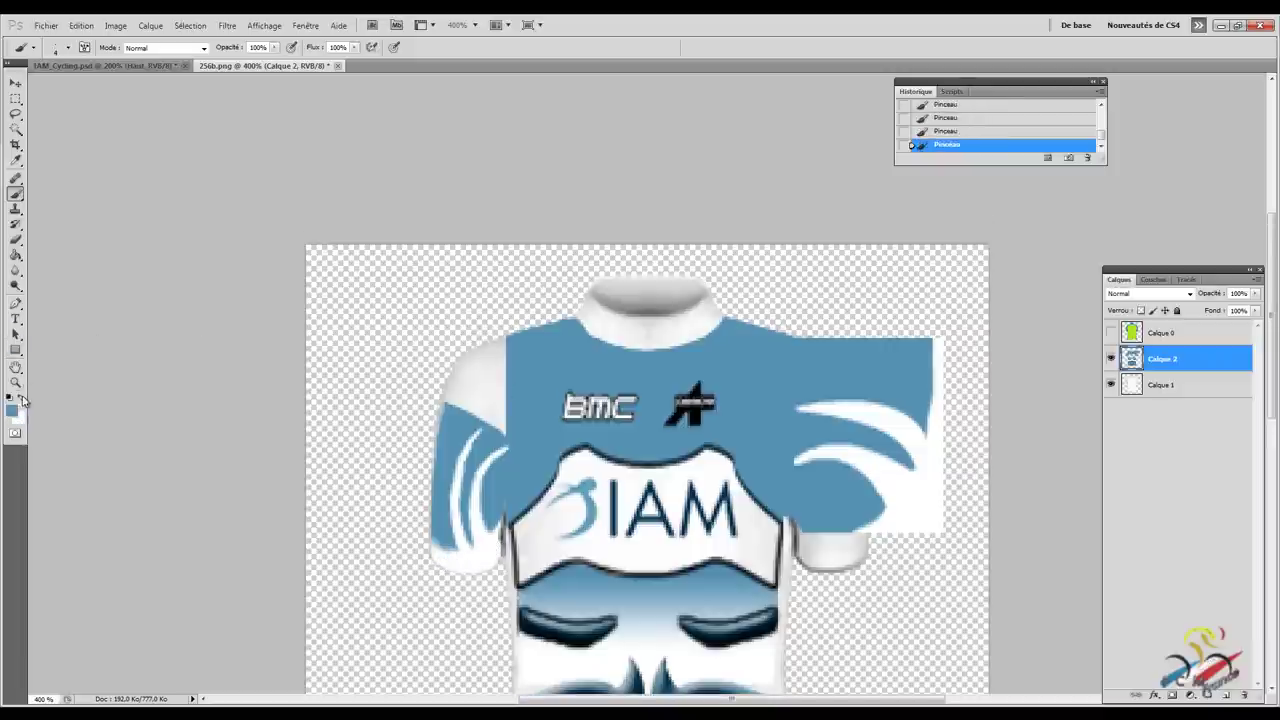
{"action": "left_click", "coordinate": [60, 47]}
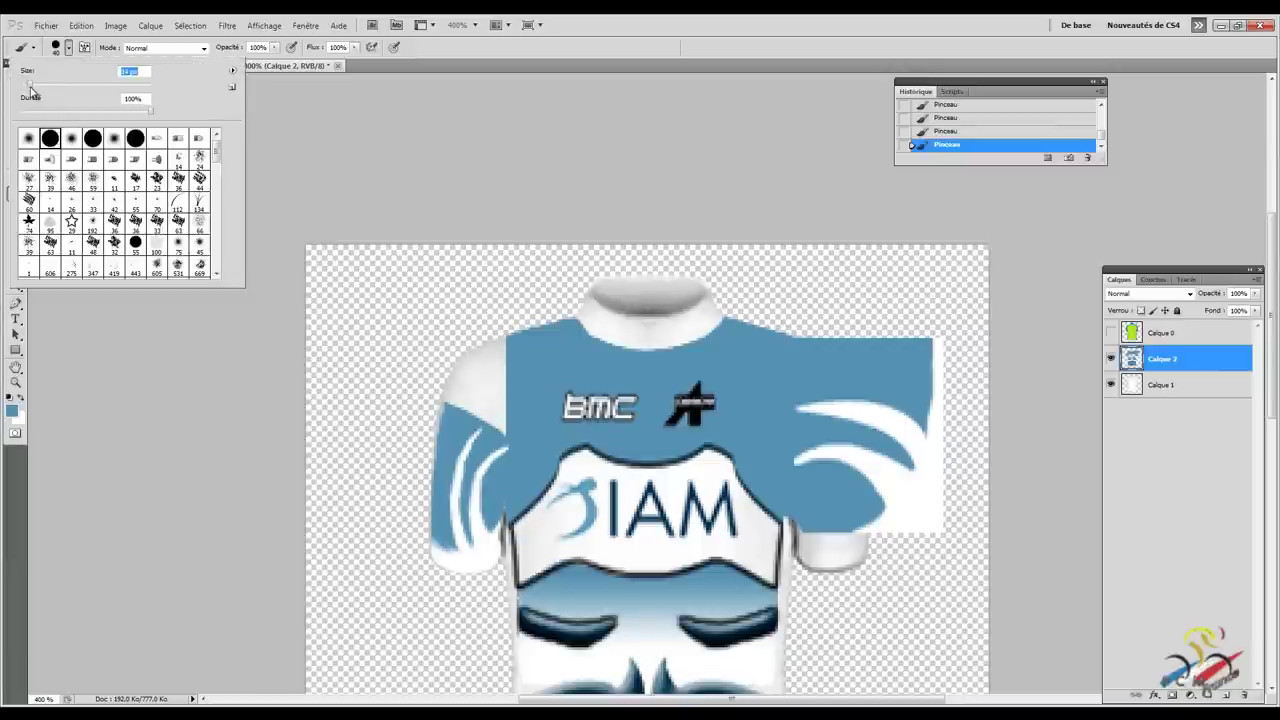
{"action": "left_click", "coordinate": [492, 414]}
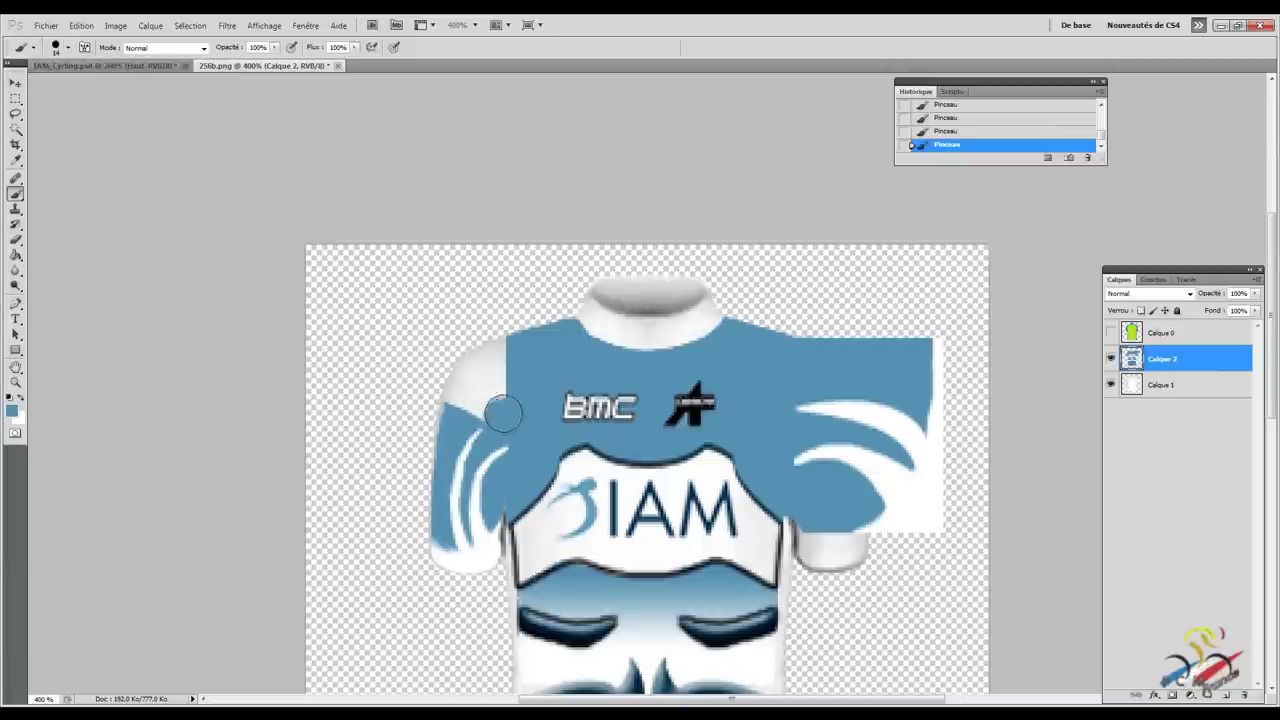
{"action": "mouse_move", "coordinate": [503, 413]}
{"action": "left_mouse_down"}
{"action": "mouse_move", "coordinate": [486, 373]}
{"action": "mouse_move", "coordinate": [510, 357]}
{"action": "mouse_move", "coordinate": [486, 366]}
{"action": "mouse_move", "coordinate": [514, 351]}
{"action": "mouse_move", "coordinate": [471, 374]}
{"action": "mouse_move", "coordinate": [452, 404]}
{"action": "left_mouse_up"}
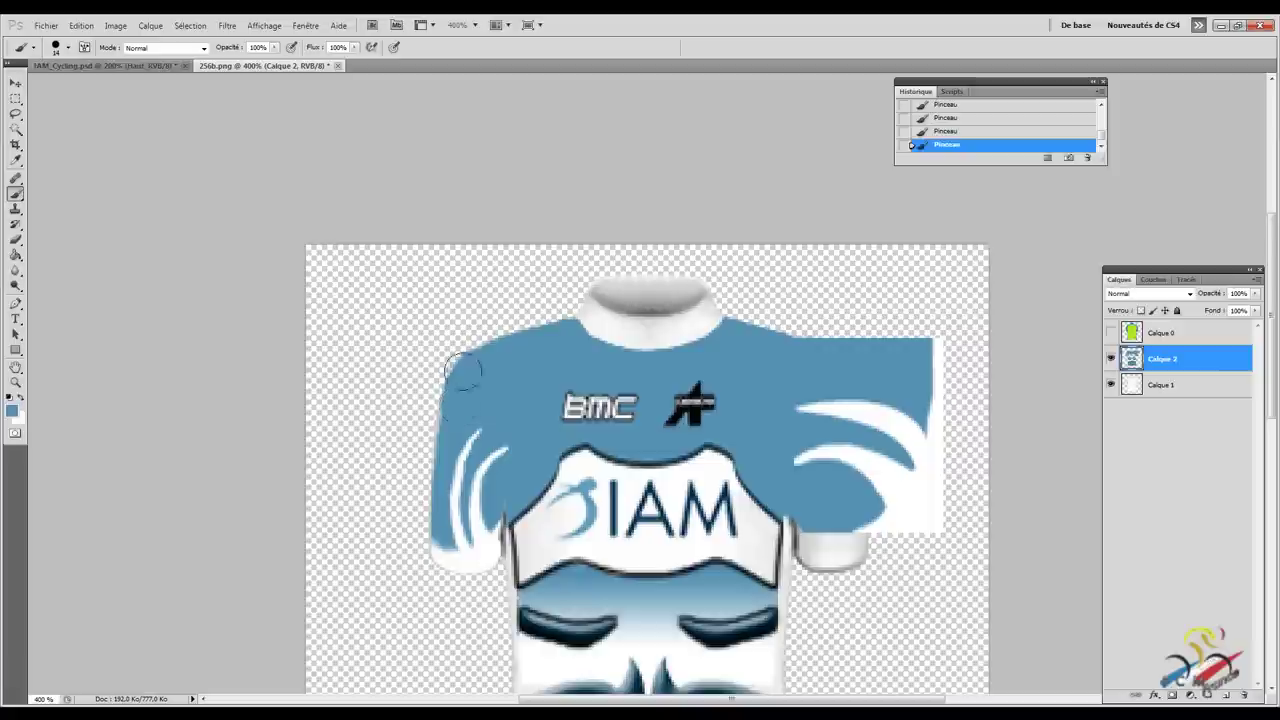
{"action": "left_click", "coordinate": [63, 50]}
{"action": "left_click_drag", "start_coordinate": [30, 85], "coordinate": [28, 88]}
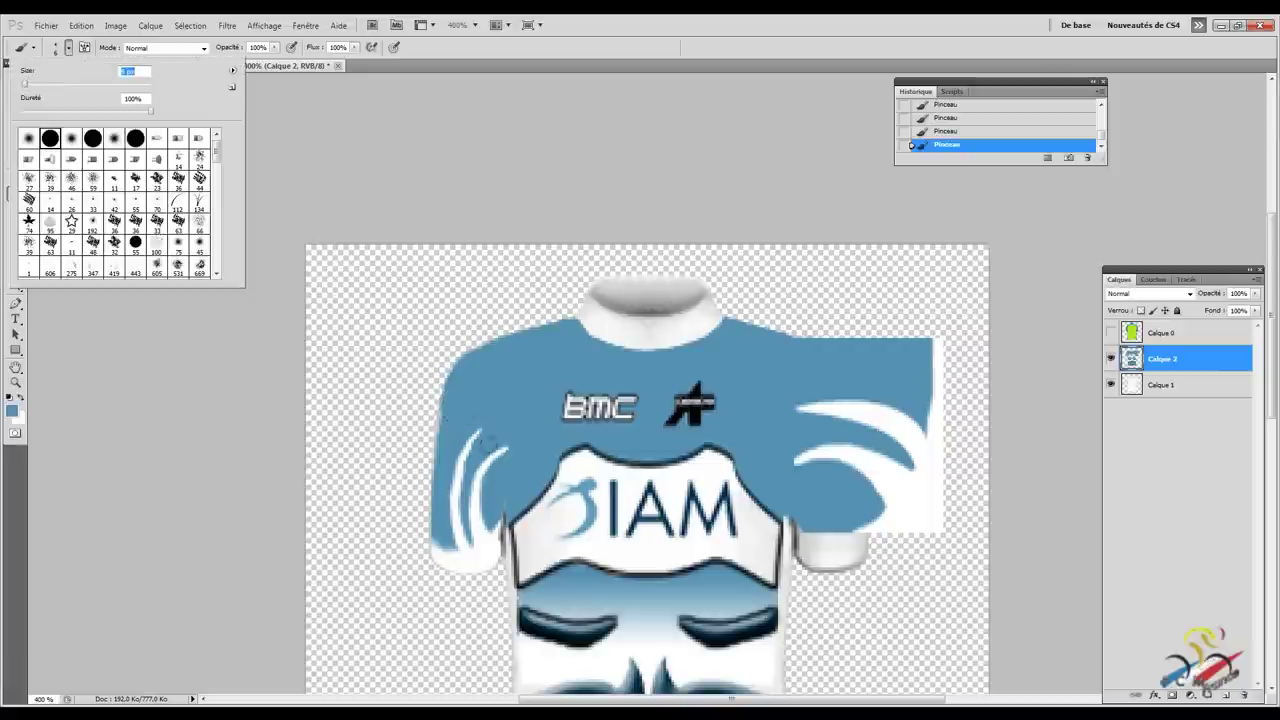
{"action": "left_click", "coordinate": [455, 412]}
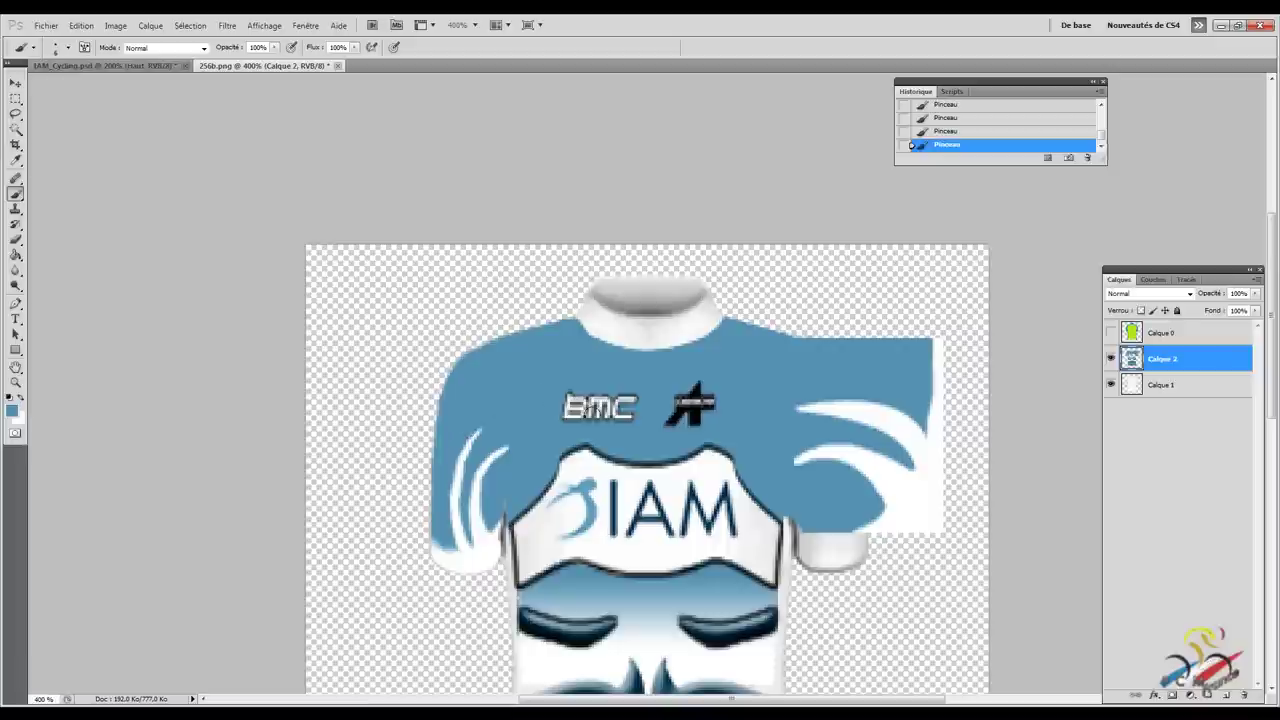
Step: Scroll around the canvas to inspect the painted left sleeve
{"action": "scroll", "coordinate": [597, 427], "scroll_direction": "up", "scroll_amount": 1}
{"action": "scroll", "coordinate": [596, 430], "scroll_direction": "up", "scroll_amount": 3}
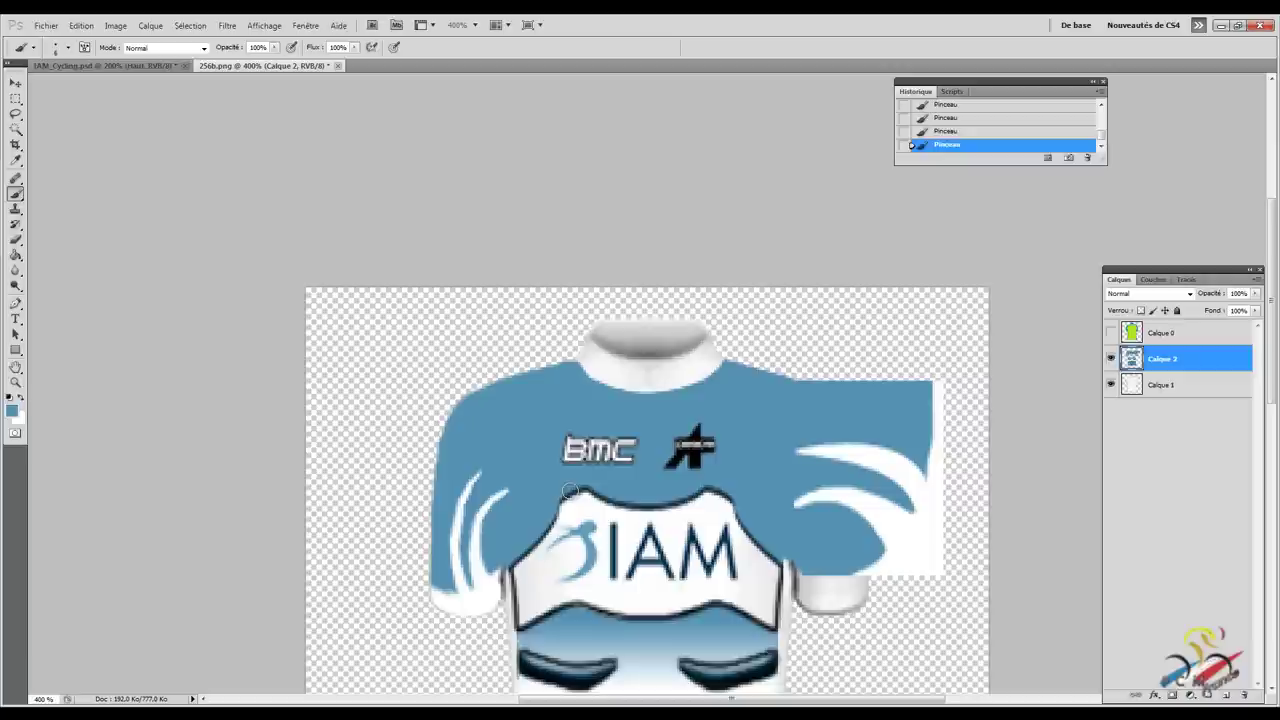
{"action": "scroll", "coordinate": [571, 491], "scroll_direction": "down", "scroll_amount": 1}
{"action": "scroll", "coordinate": [572, 490], "scroll_direction": "down", "scroll_amount": 2}
{"action": "scroll", "coordinate": [572, 490], "scroll_direction": "down", "scroll_amount": 2}
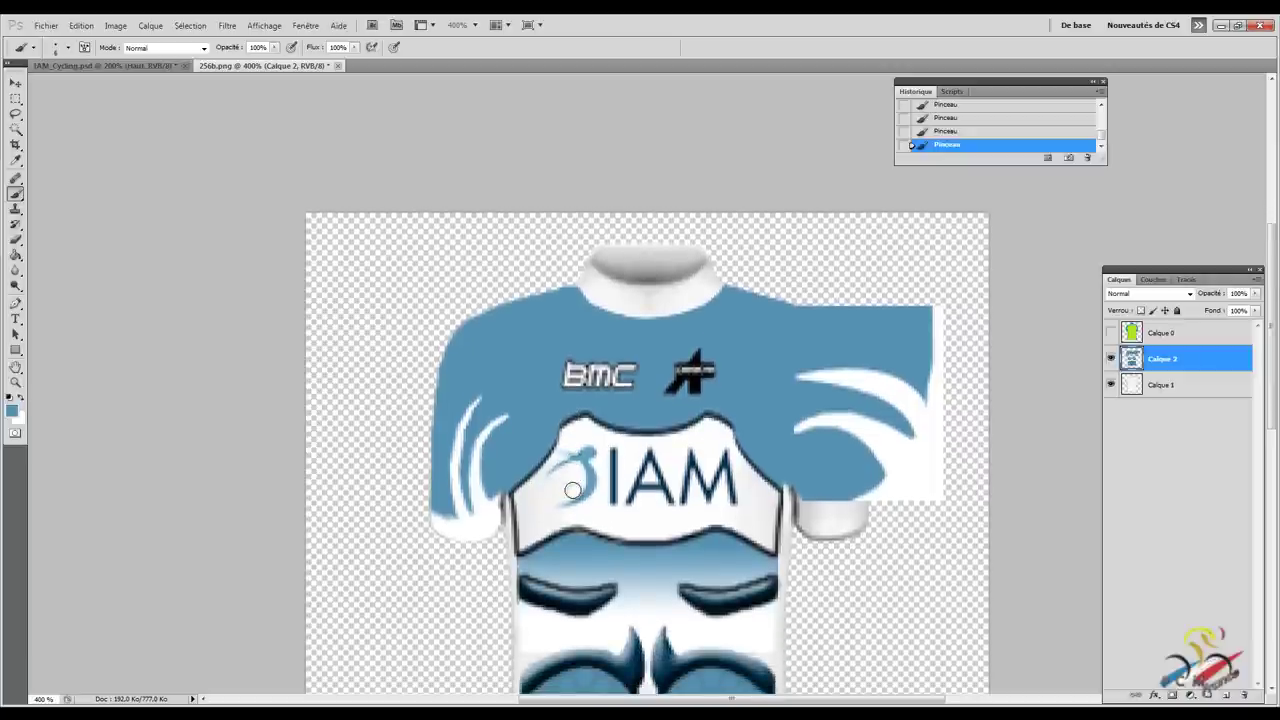
{"action": "scroll", "coordinate": [589, 441], "scroll_direction": "up", "scroll_amount": 2}
{"action": "scroll", "coordinate": [590, 434], "scroll_direction": "up", "scroll_amount": 2}
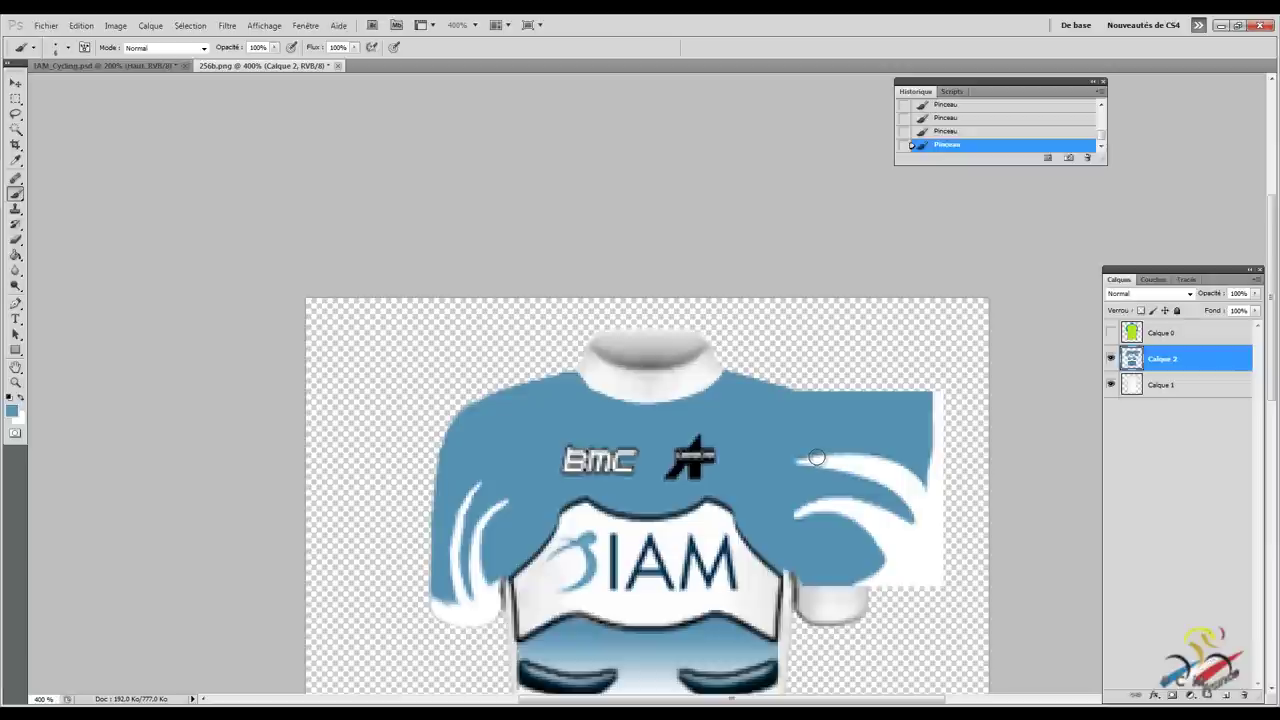
{"action": "scroll", "coordinate": [817, 457], "scroll_direction": "down", "scroll_amount": 2}
{"action": "scroll", "coordinate": [817, 457], "scroll_direction": "down", "scroll_amount": 1}
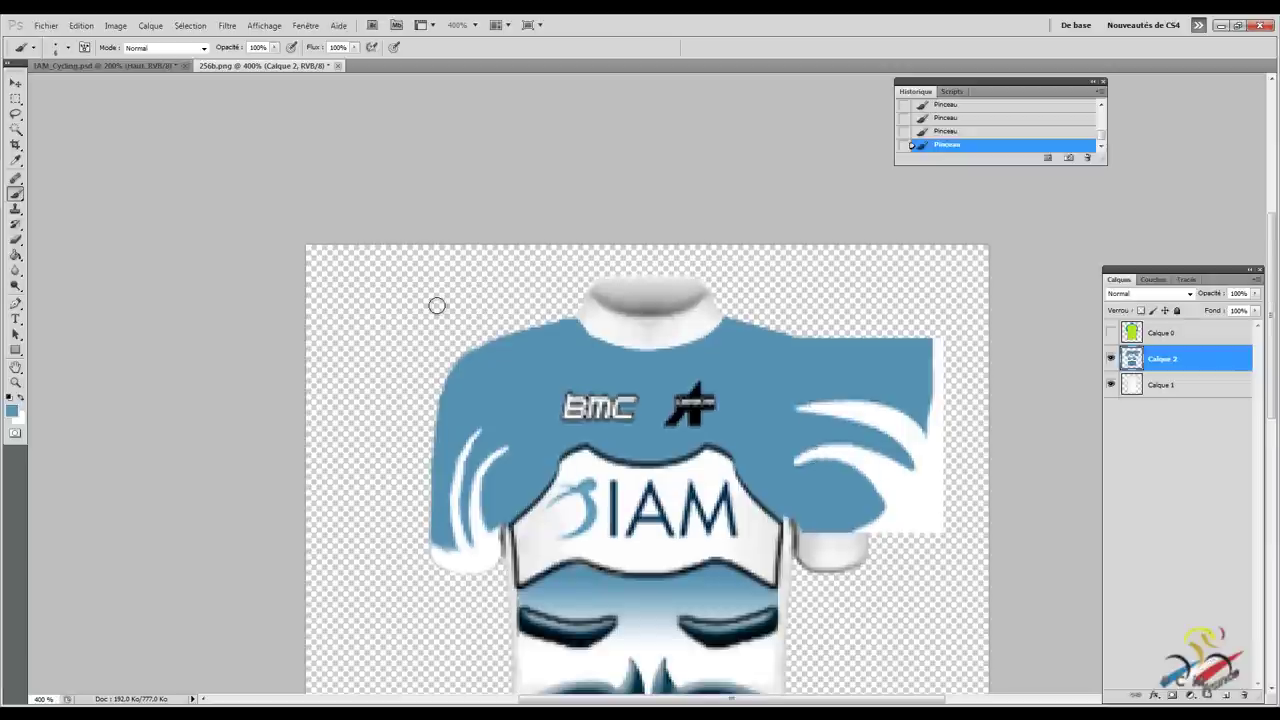
Step: Marquee the left sleeve, undo a stray strip, and add a small extension toward the body
{"action": "left_click", "coordinate": [13, 102]}
{"action": "left_click", "coordinate": [233, 393]}
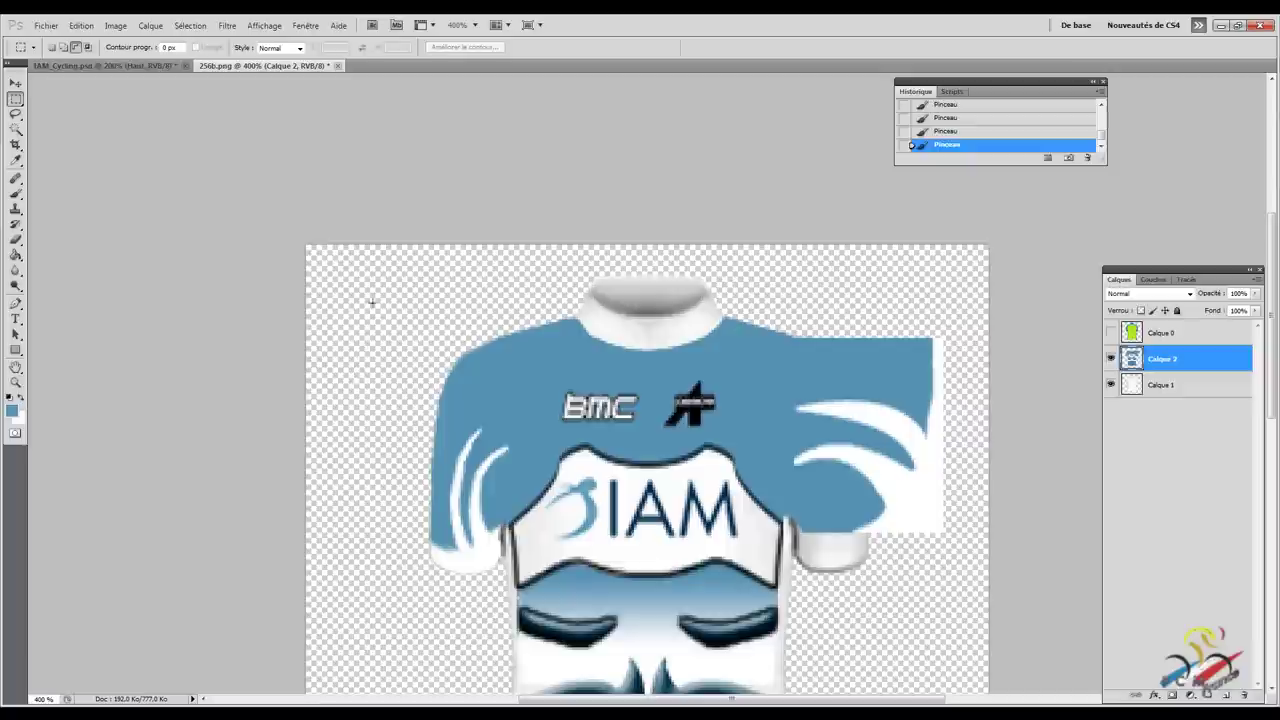
{"action": "mouse_move", "coordinate": [419, 462]}
{"action": "left_mouse_down"}
{"action": "mouse_move", "coordinate": [508, 588]}
{"action": "mouse_move", "coordinate": [503, 577]}
{"action": "left_mouse_up"}
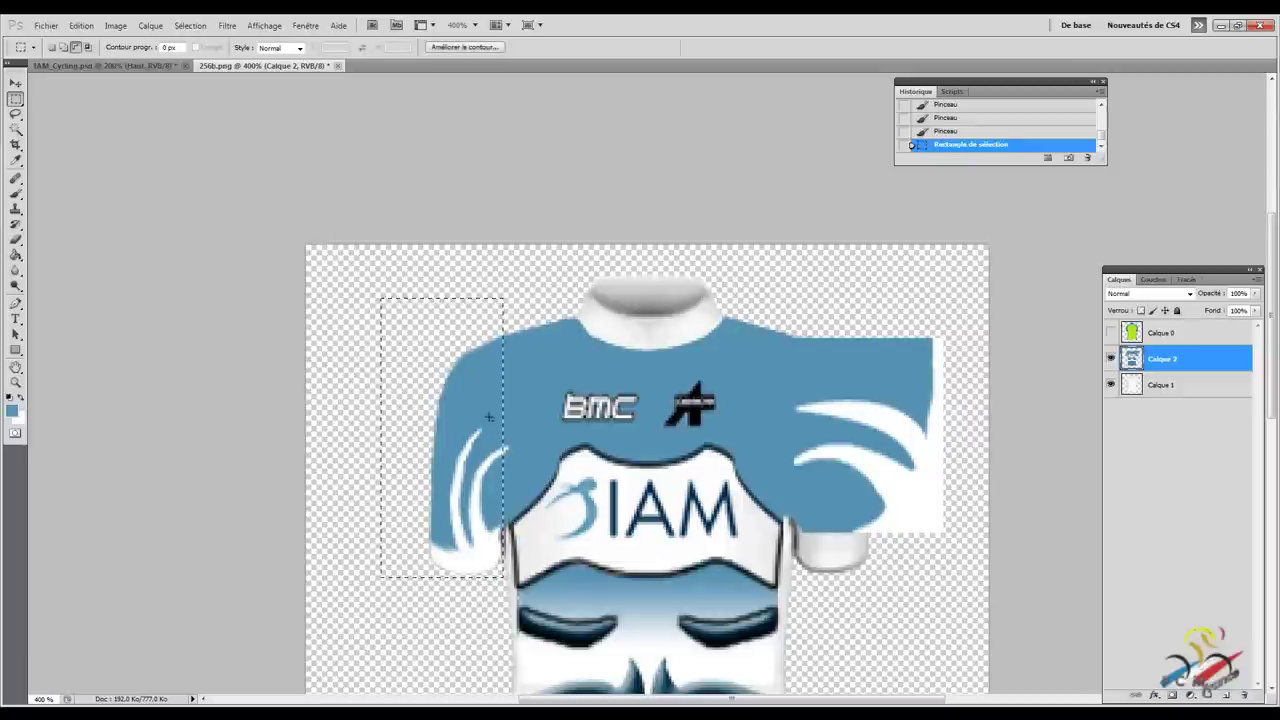
{"action": "left_click_drag", "start_coordinate": [437, 404], "coordinate": [488, 410]}
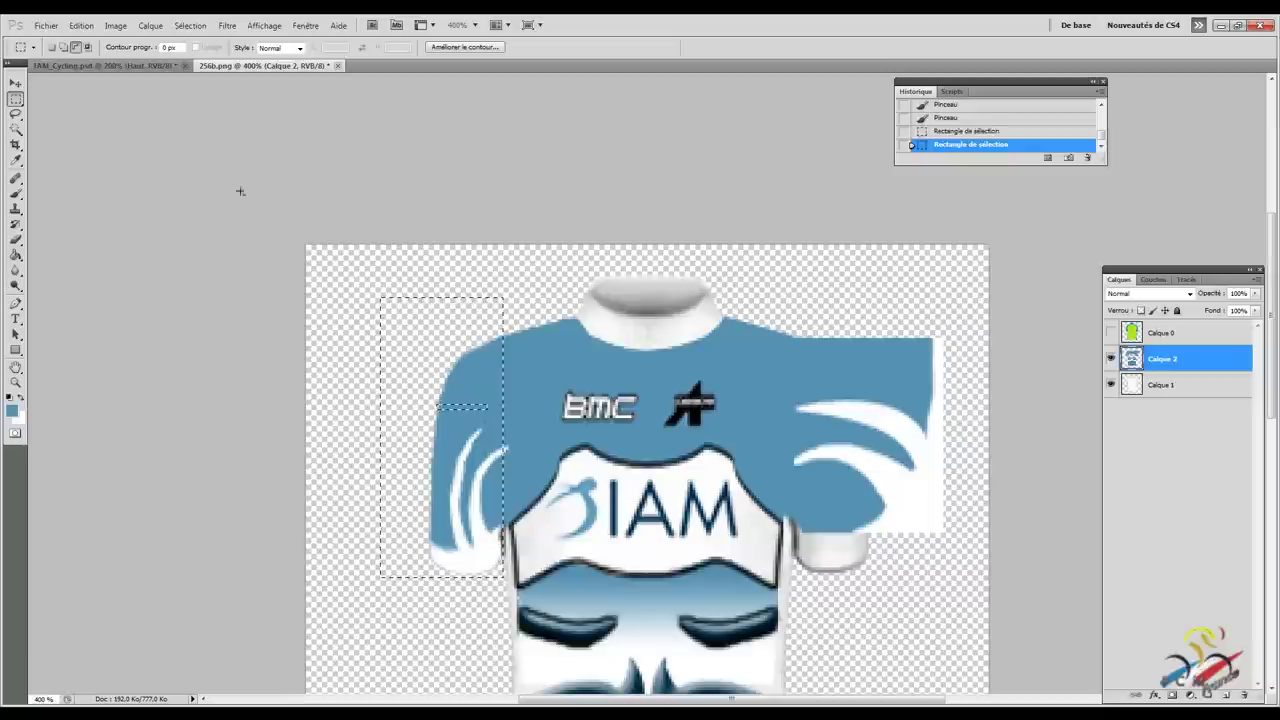
{"action": "left_click", "coordinate": [923, 134]}
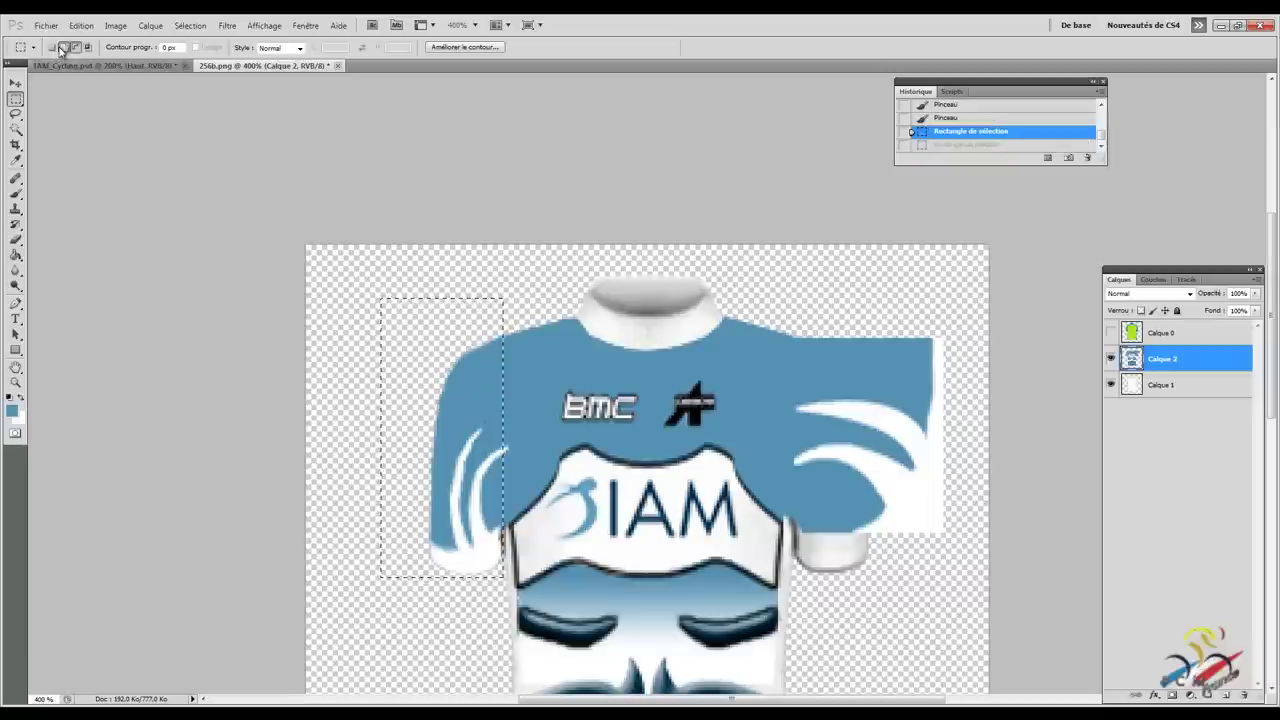
{"action": "left_click", "coordinate": [63, 47]}
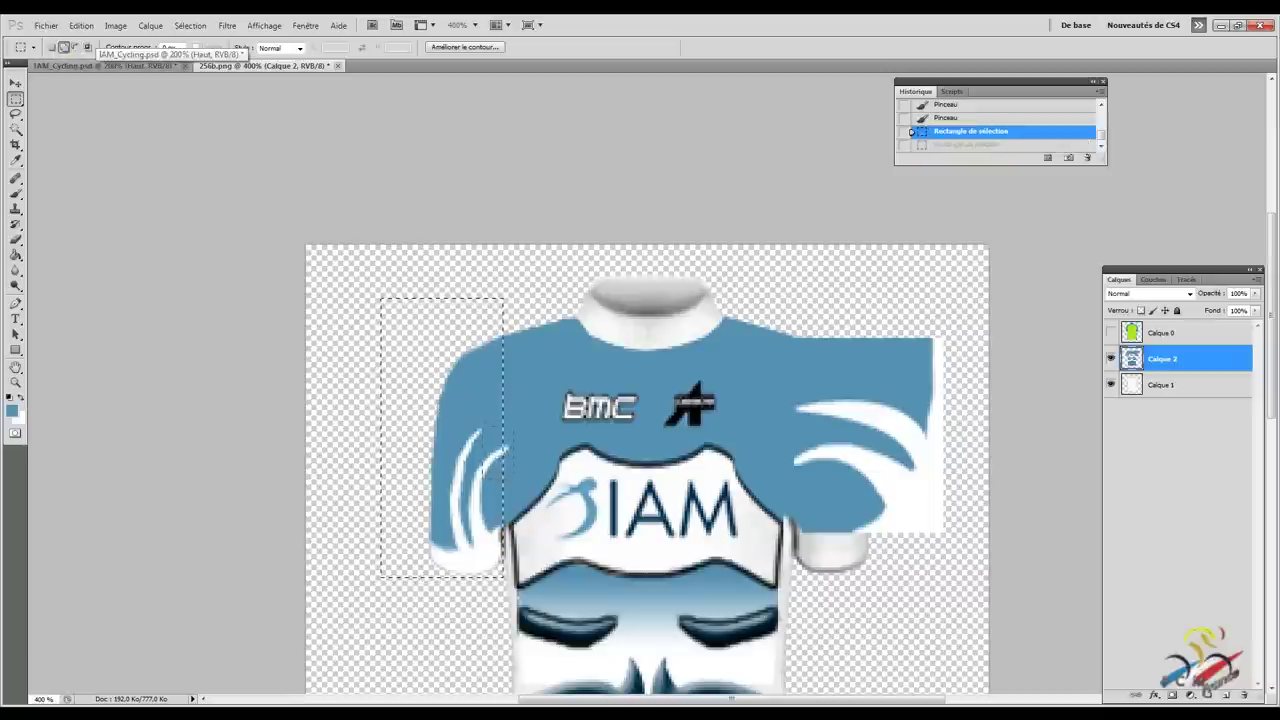
{"action": "left_click_drag", "start_coordinate": [503, 425], "coordinate": [514, 478]}
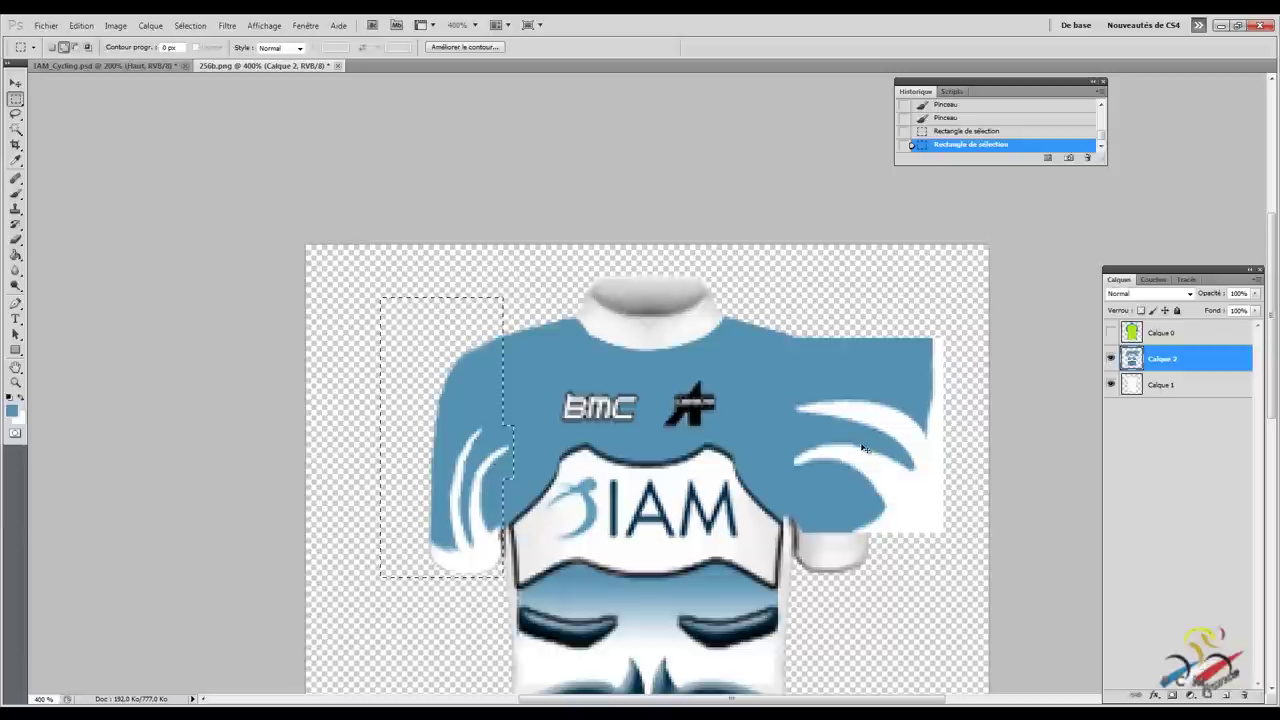
Step: Copy and paste the sleeve area, mirror it horizontally, and shift it right
{"action": "key", "text": "ctrl+c"}
{"action": "key", "text": "ctrl+v"}
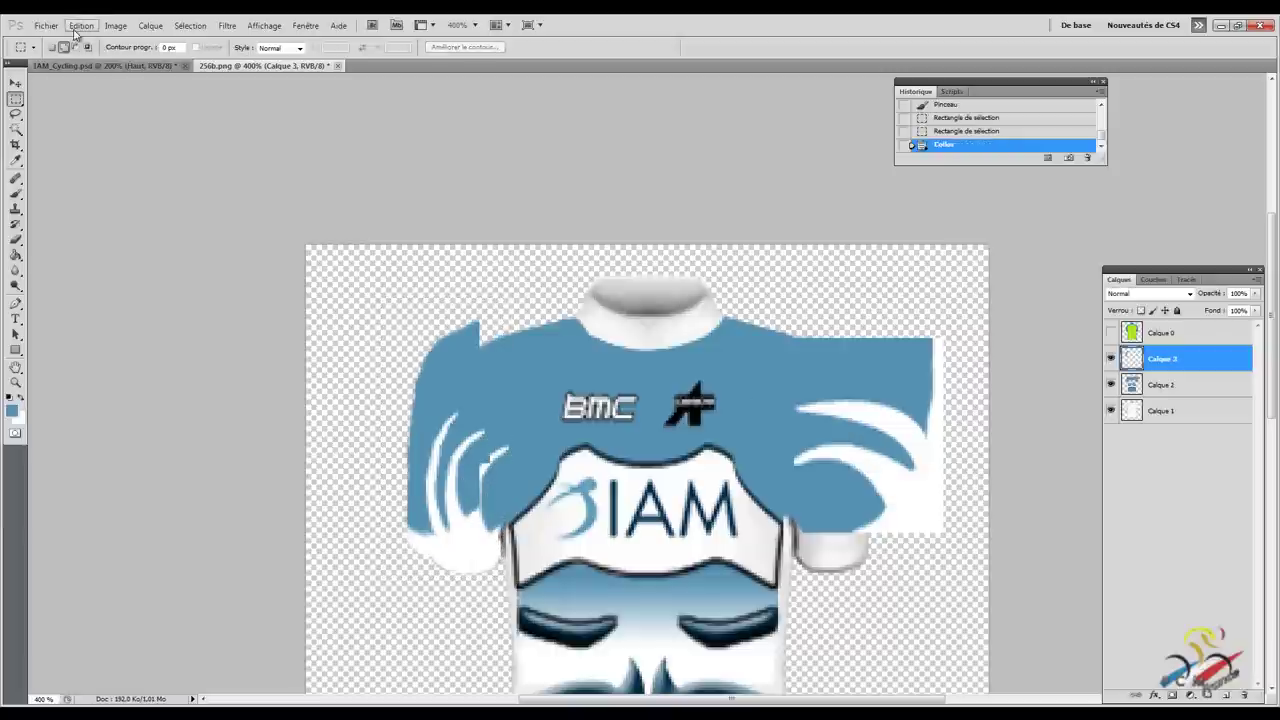
{"action": "left_click", "coordinate": [77, 27]}
{"action": "mouse_move", "coordinate": [105, 285]}
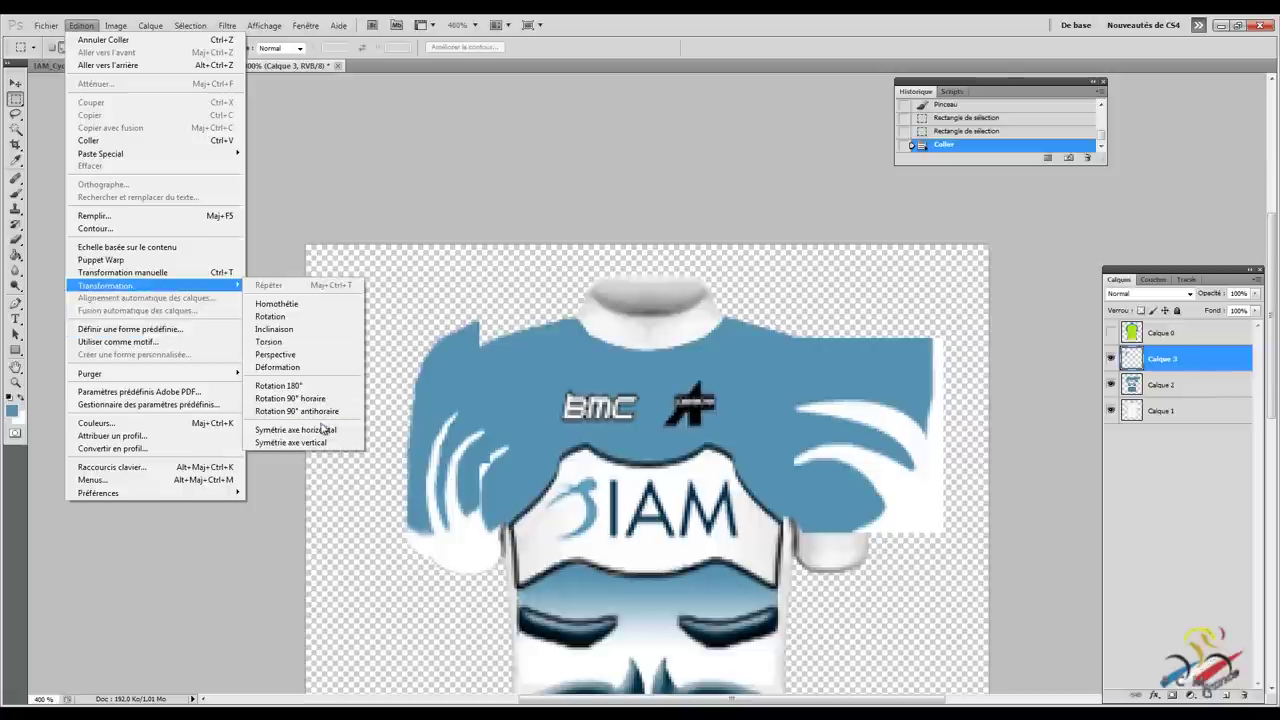
{"action": "left_click", "coordinate": [323, 429]}
{"action": "key", "text": "v"}
{"action": "mouse_move", "coordinate": [433, 250]}
{"action": "left_mouse_down"}
{"action": "mouse_move", "coordinate": [553, 253]}
{"action": "mouse_move", "coordinate": [543, 173]}
{"action": "left_mouse_up"}
Step: On Calque 2, erase the blue overflow beside the right sleeve and deselect
{"action": "left_click", "coordinate": [1150, 386]}
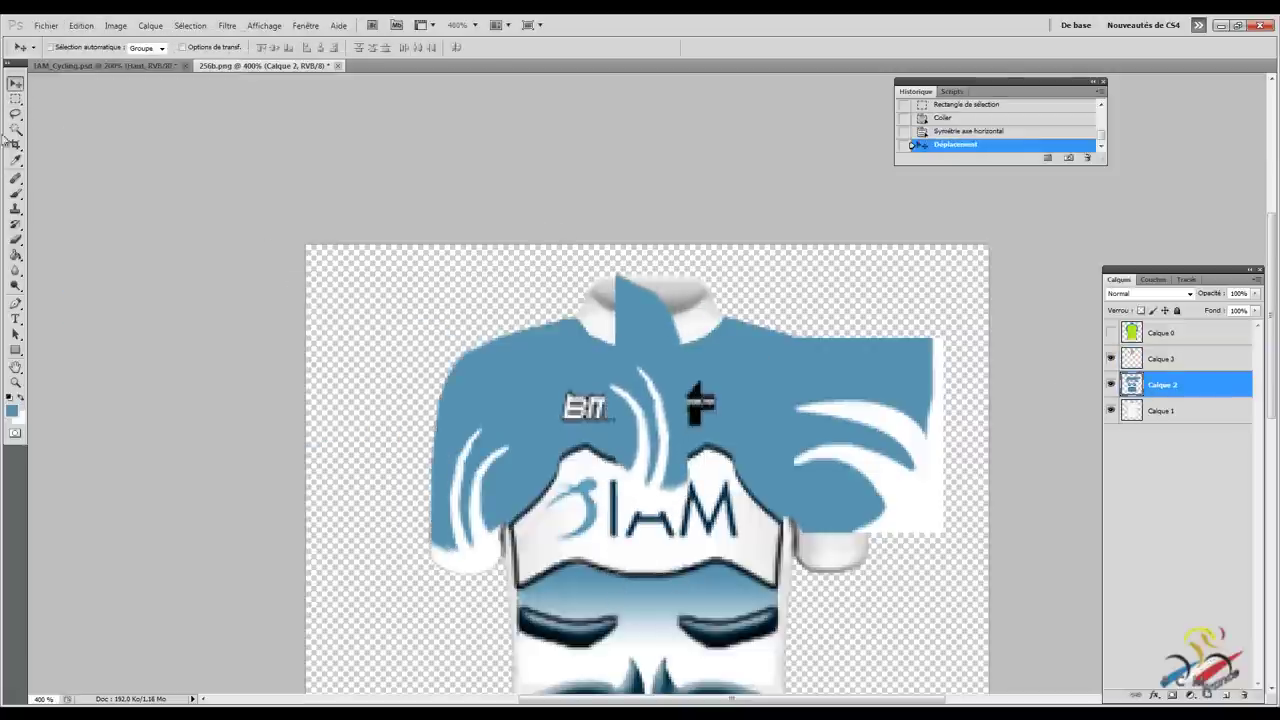
{"action": "left_click", "coordinate": [15, 98]}
{"action": "left_click_drag", "start_coordinate": [988, 288], "coordinate": [835, 565]}
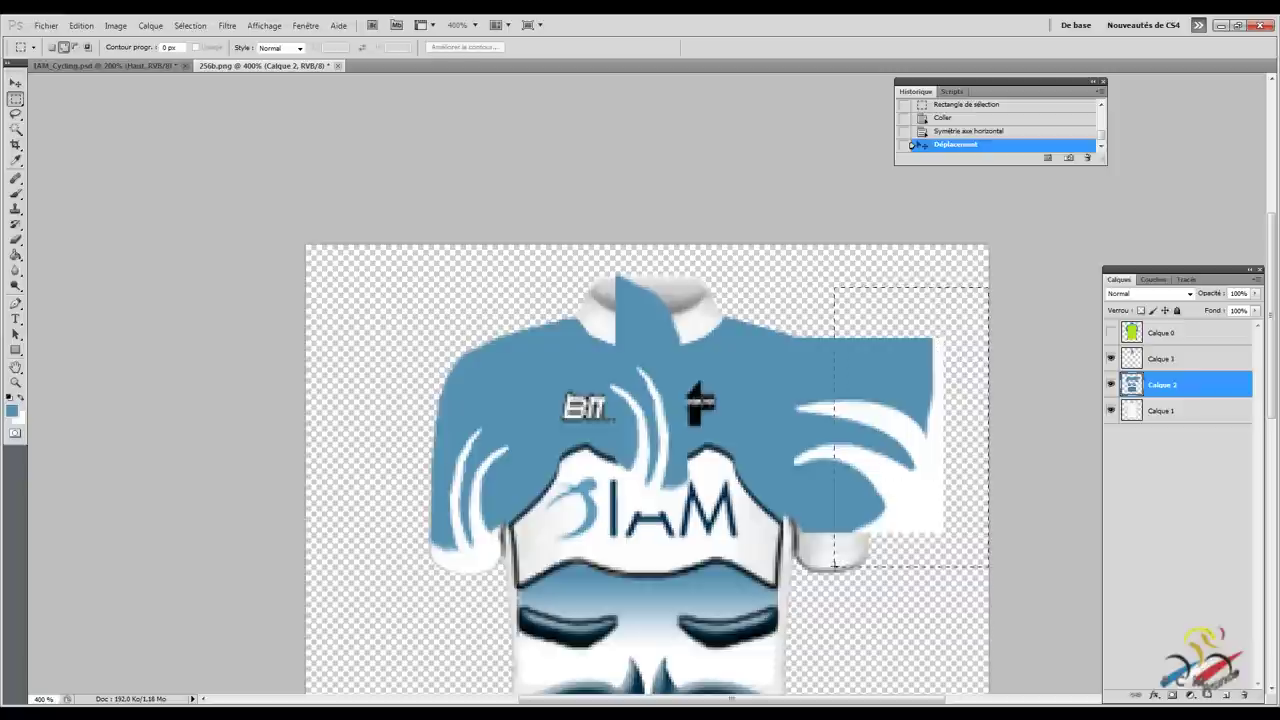
{"action": "key", "text": "Delete"}
{"action": "right_click", "coordinate": [865, 423]}
{"action": "left_click", "coordinate": [880, 431]}
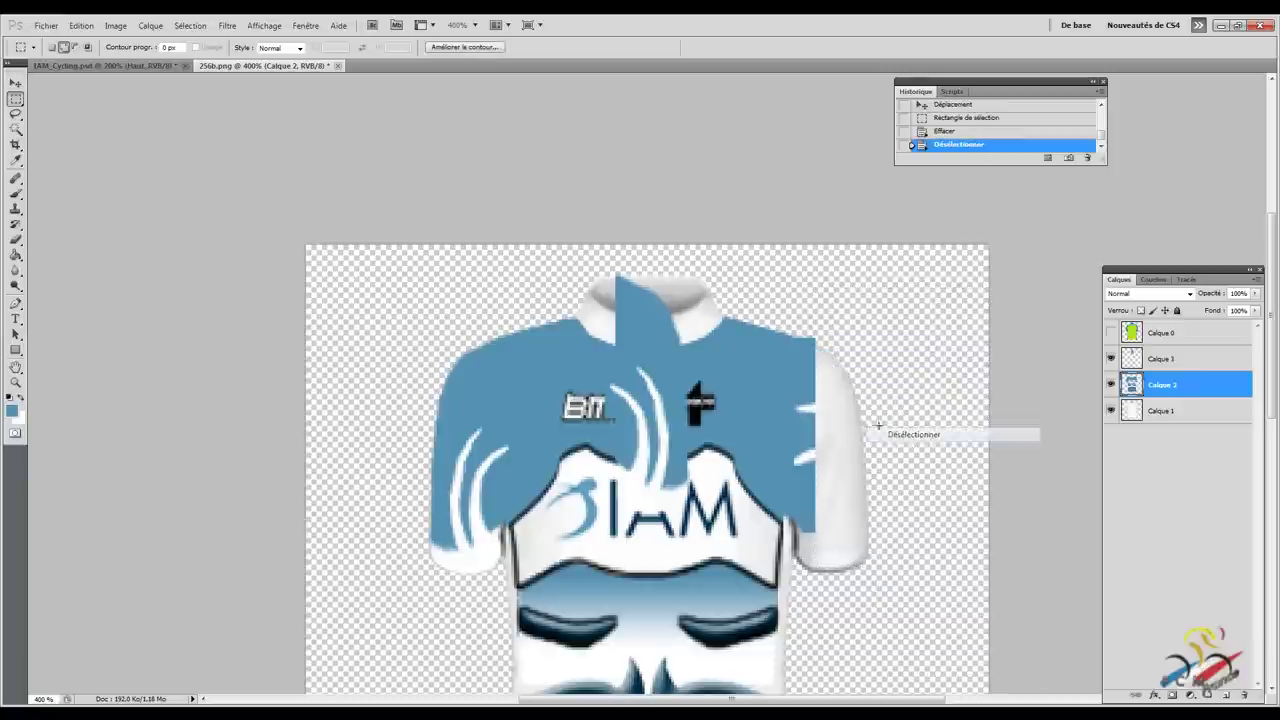
Step: Erase two more blue patches on the right sleeve, then reselect Calque 3
{"action": "left_click_drag", "start_coordinate": [836, 396], "coordinate": [784, 484]}
{"action": "key", "text": "Delete"}
{"action": "right_click", "coordinate": [788, 428]}
{"action": "left_click", "coordinate": [815, 439]}
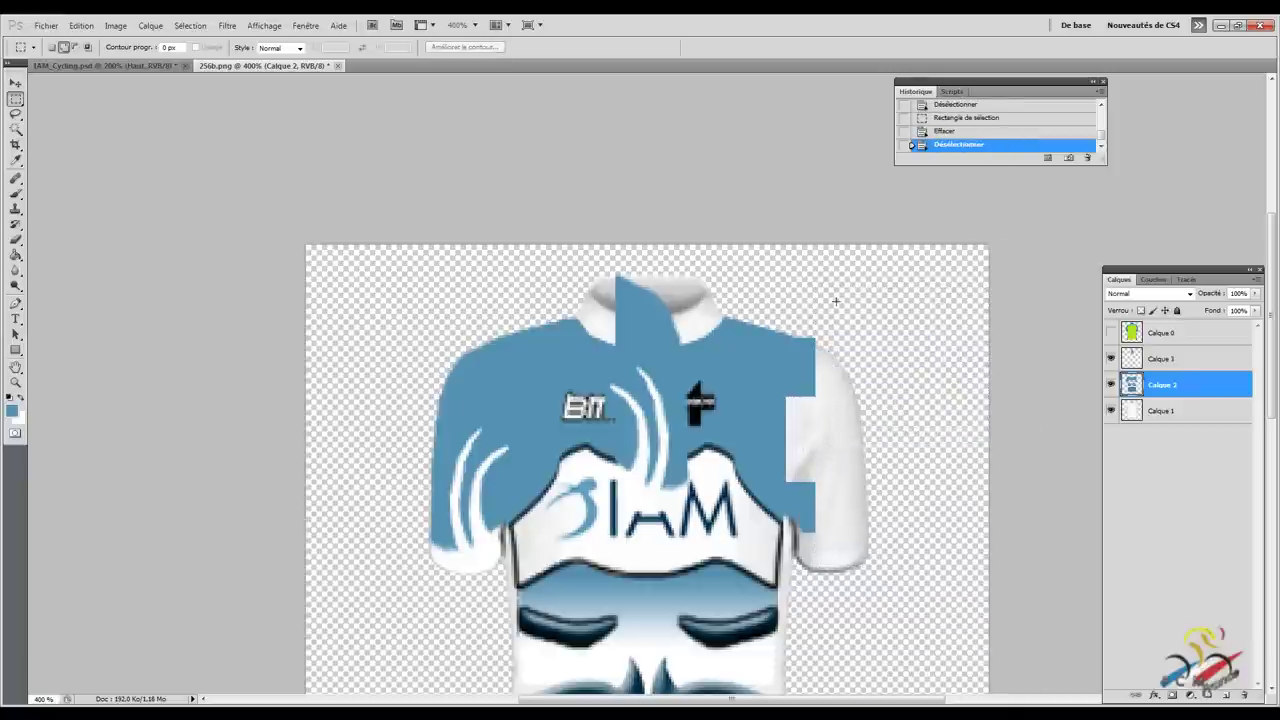
{"action": "left_click_drag", "start_coordinate": [836, 300], "coordinate": [795, 357]}
{"action": "key", "text": "Delete"}
{"action": "right_click", "coordinate": [810, 343]}
{"action": "left_click", "coordinate": [838, 358]}
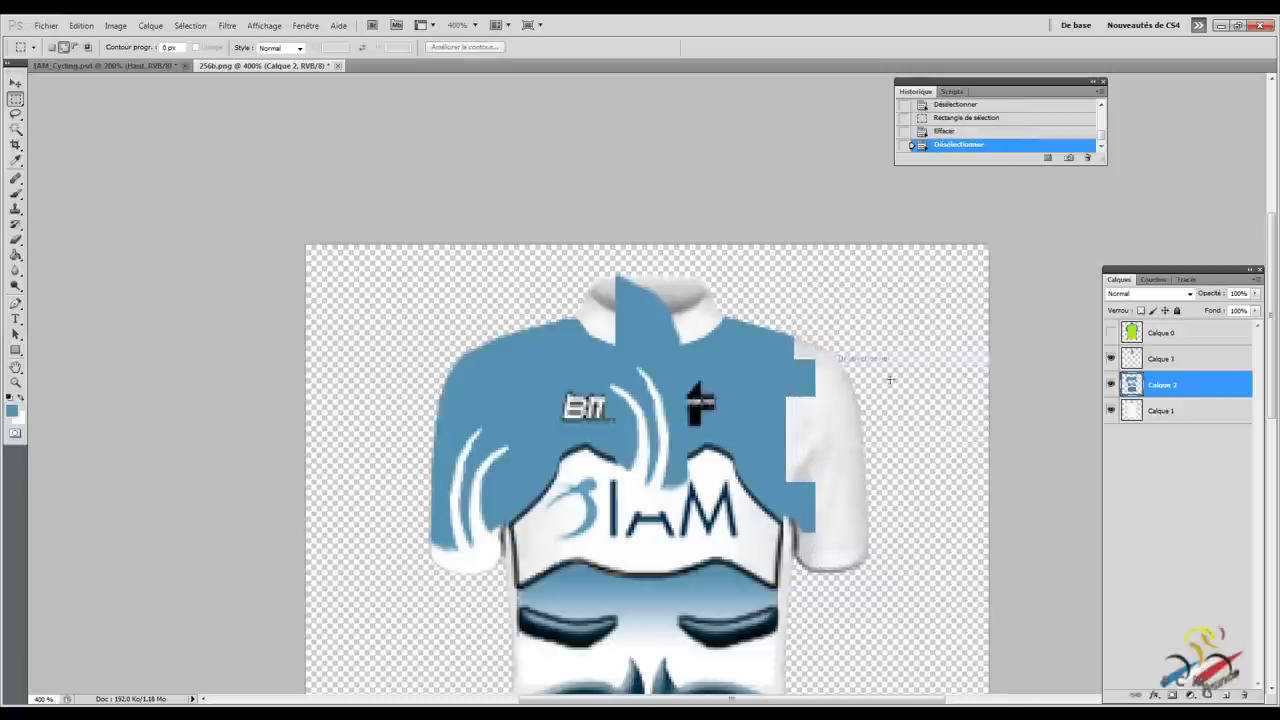
{"action": "left_click", "coordinate": [1147, 364]}
{"action": "left_click", "coordinate": [15, 82]}
Step: Align the mirrored stripes on the right sleeve with arrow nudges and merge Calque 3 into Calque 2
{"action": "mouse_move", "coordinate": [206, 223]}
{"action": "left_mouse_down"}
{"action": "mouse_move", "coordinate": [345, 296]}
{"action": "mouse_move", "coordinate": [434, 316]}
{"action": "left_mouse_up"}
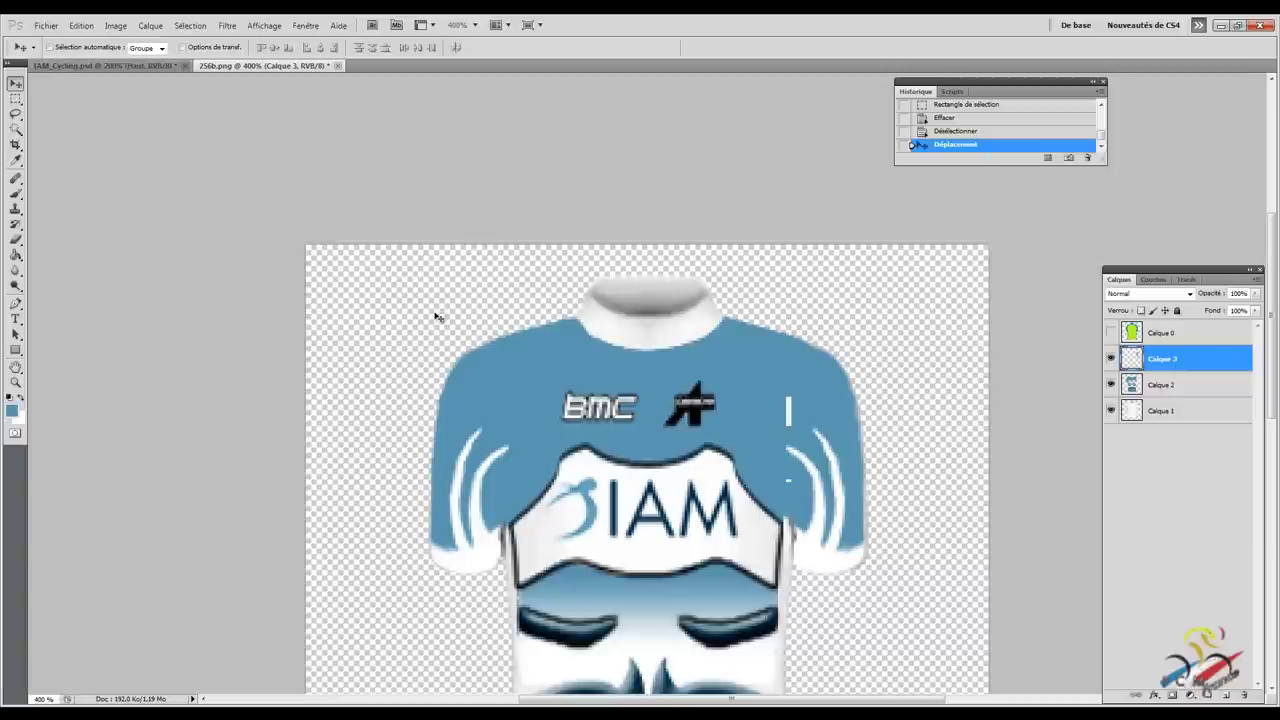
{"action": "left_click_drag", "start_coordinate": [435, 316], "coordinate": [436, 317]}
{"action": "key", "text": "Left"}
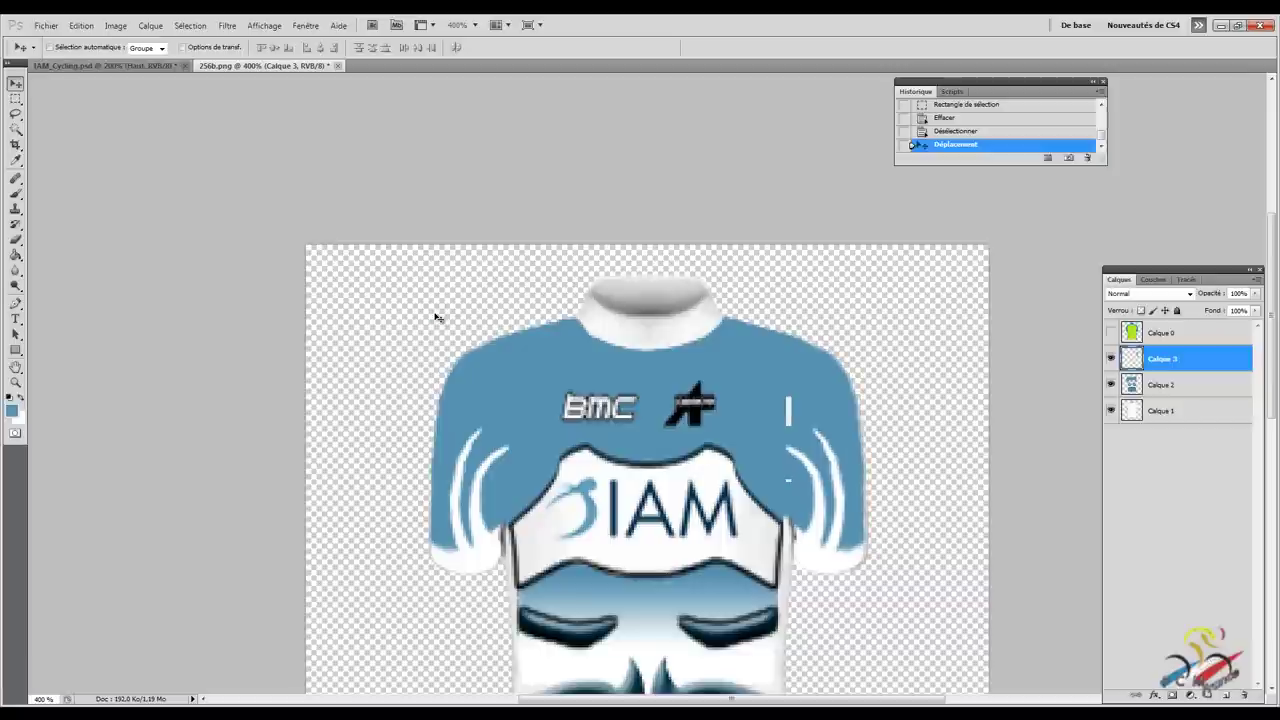
{"action": "key", "text": "Right"}
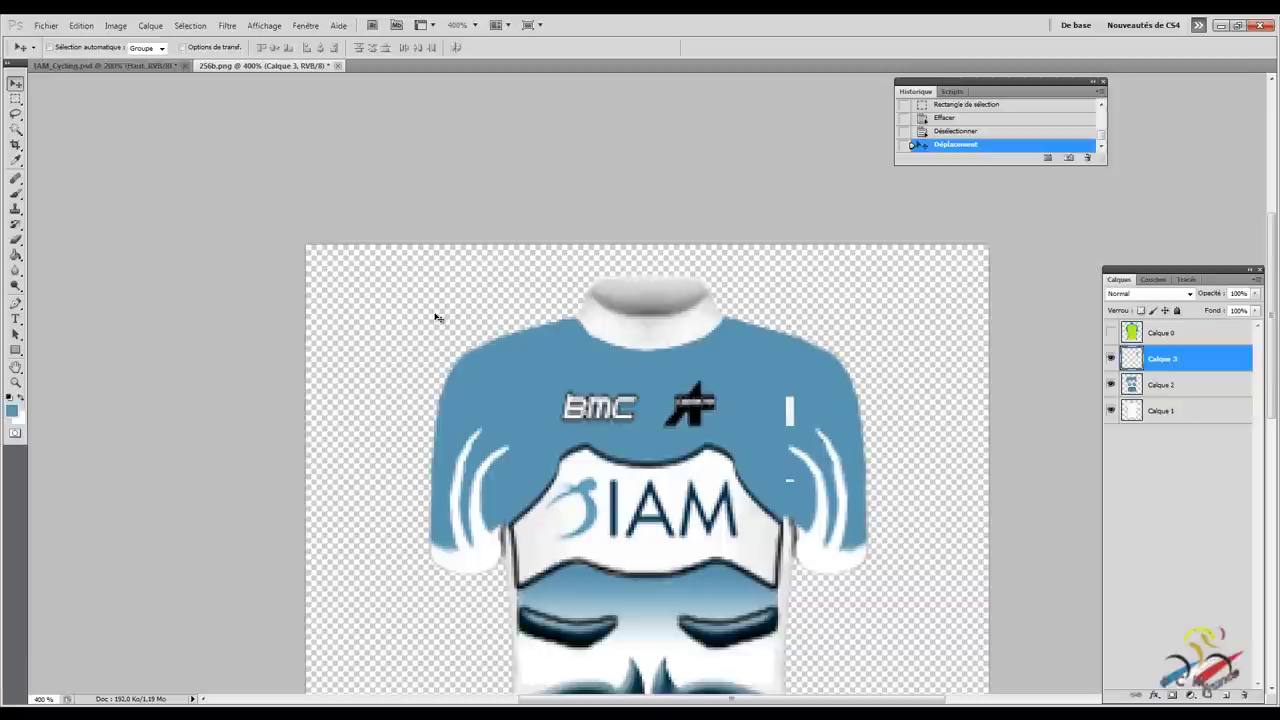
{"action": "key", "text": "Right"}
{"action": "key", "text": "Left"}
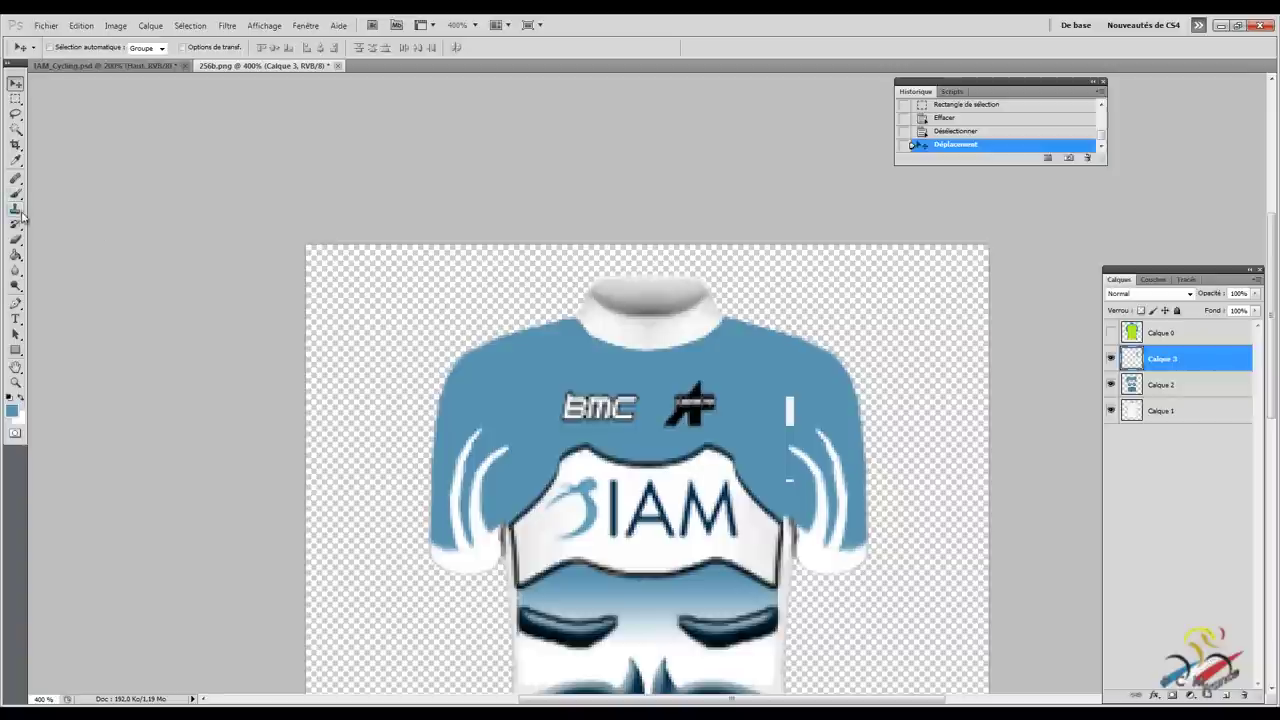
{"action": "right_click", "coordinate": [1152, 360]}
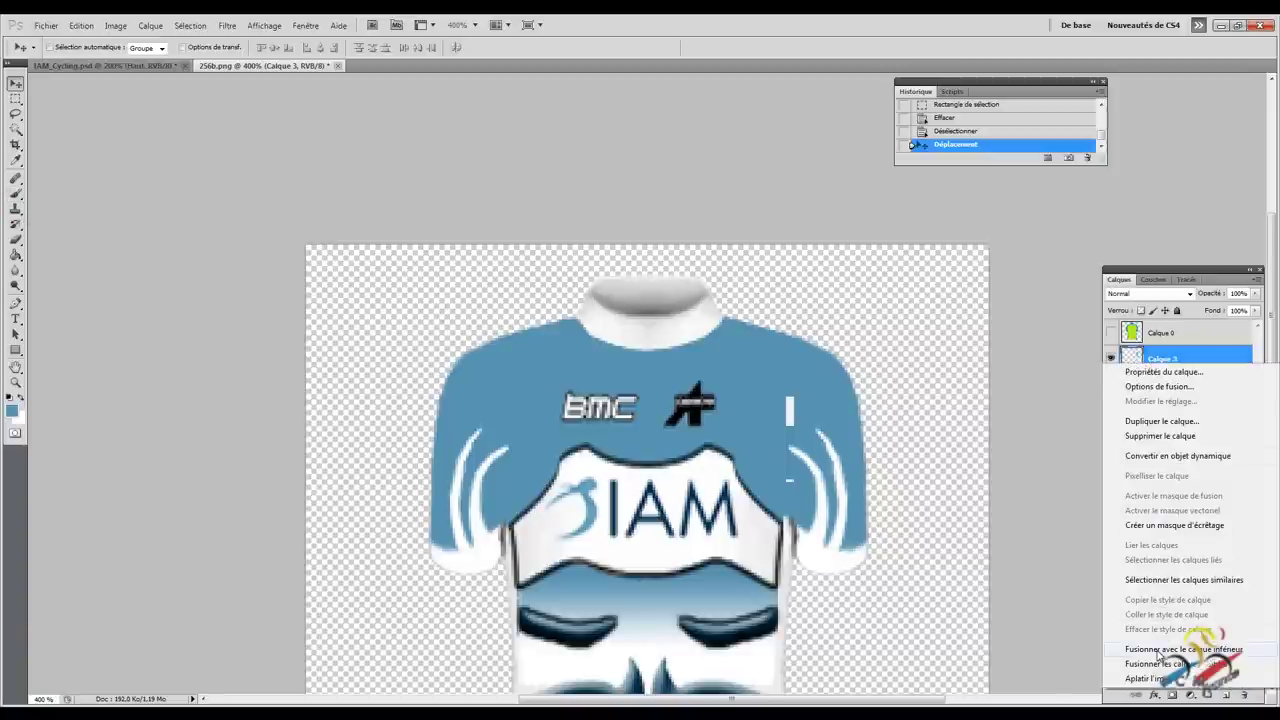
{"action": "left_click", "coordinate": [1162, 648]}
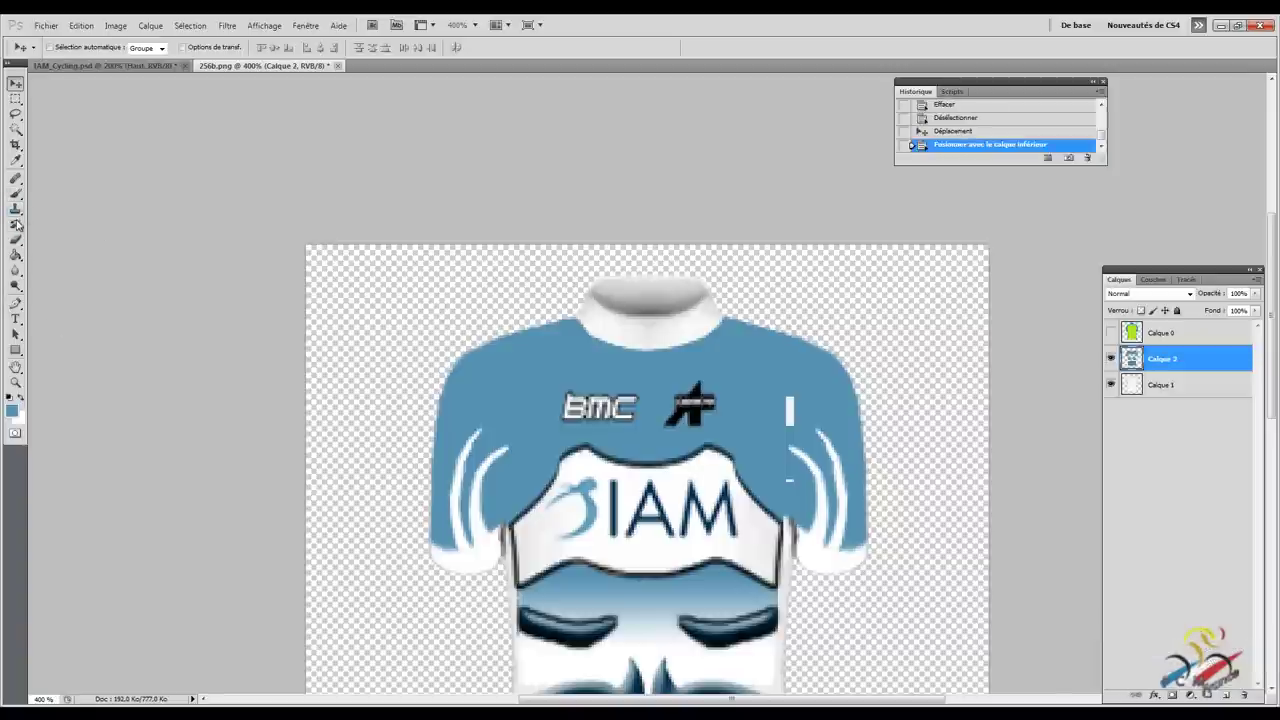
Step: Brush blue over the white marks near the right sleeve
{"action": "left_click", "coordinate": [16, 193]}
{"action": "left_click", "coordinate": [790, 476]}
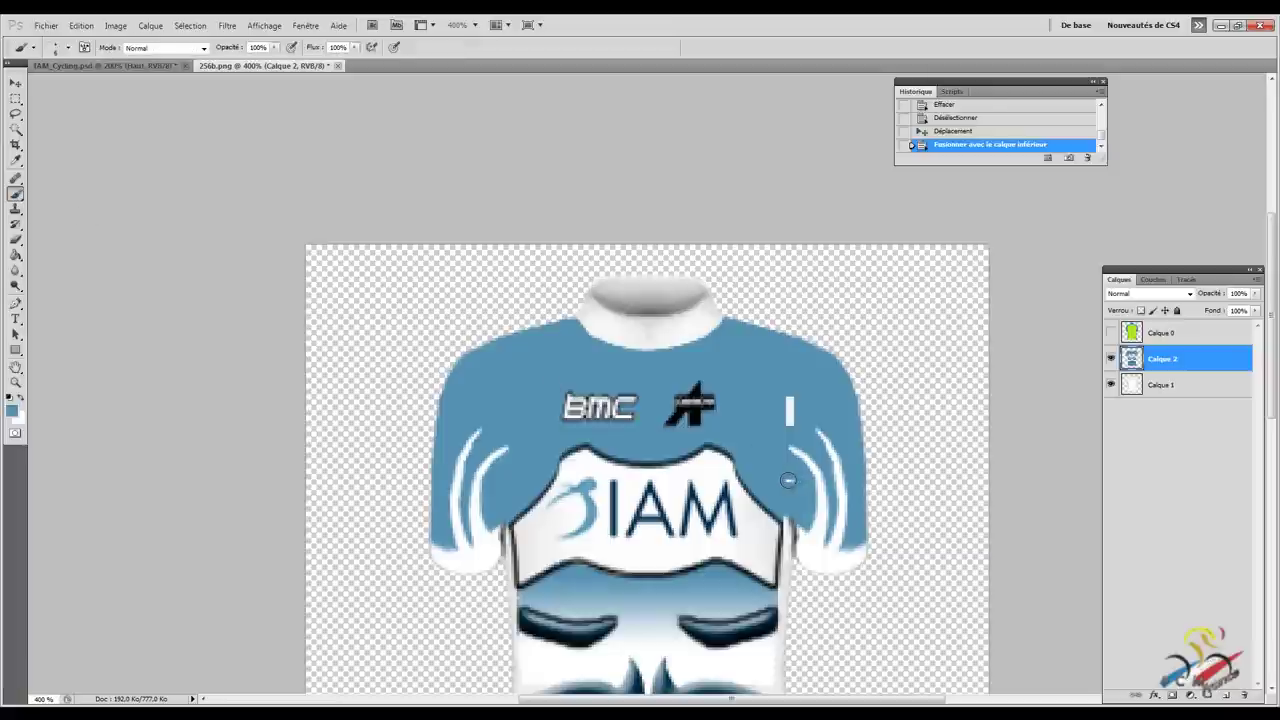
{"action": "left_click_drag", "start_coordinate": [789, 400], "coordinate": [789, 426]}
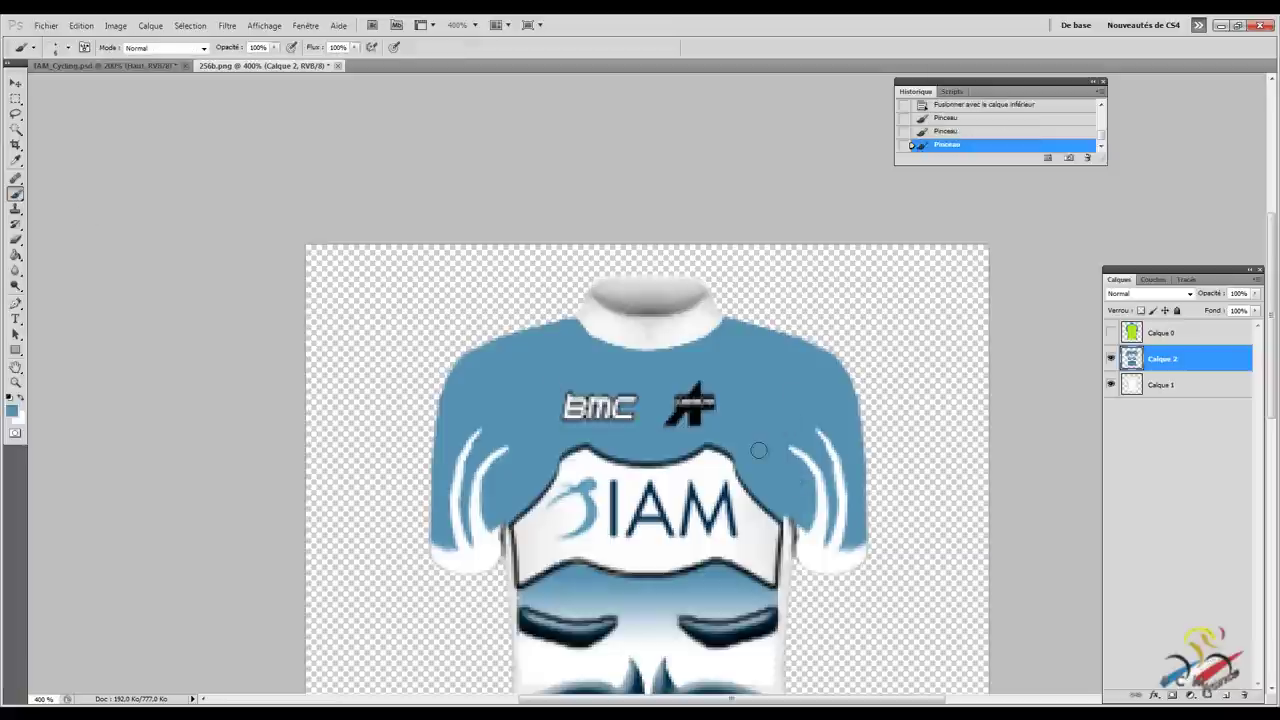
{"action": "scroll", "coordinate": [759, 447], "scroll_direction": "down", "scroll_amount": 2}
{"action": "scroll", "coordinate": [765, 442], "scroll_direction": "down", "scroll_amount": 2}
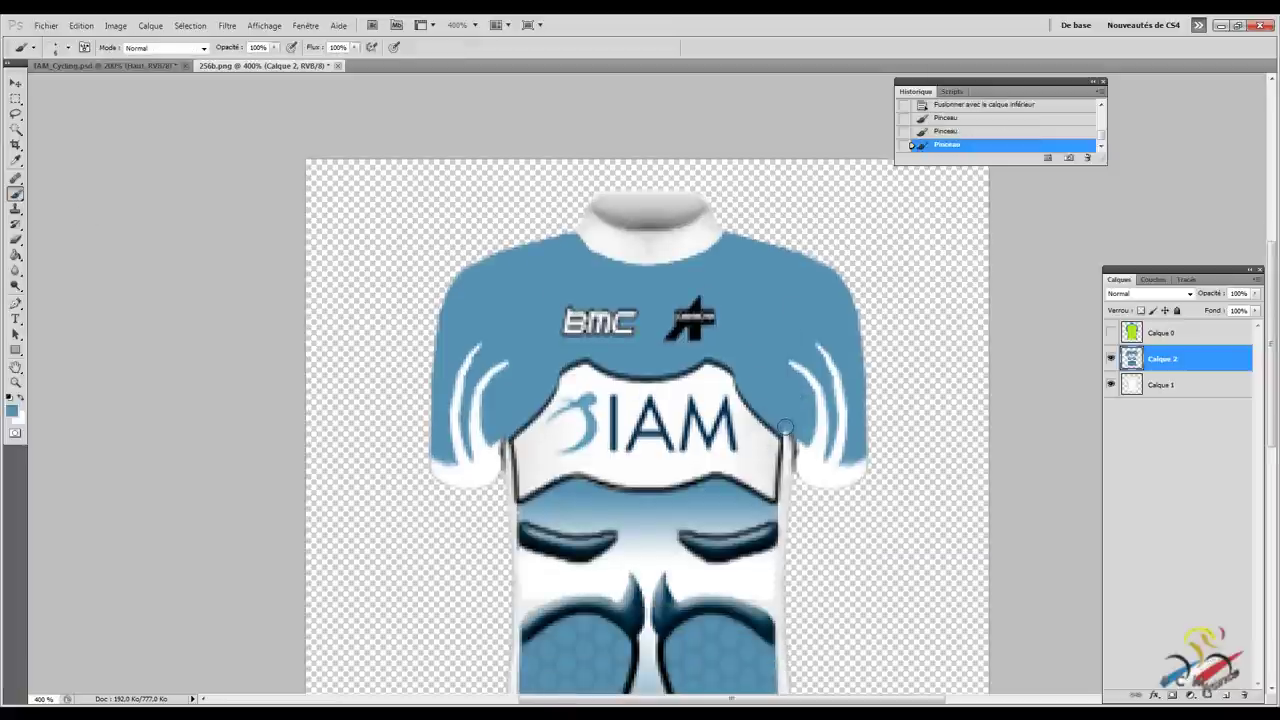
{"action": "left_click", "coordinate": [786, 424]}
{"action": "scroll", "coordinate": [773, 410], "scroll_direction": "down", "scroll_amount": 2}
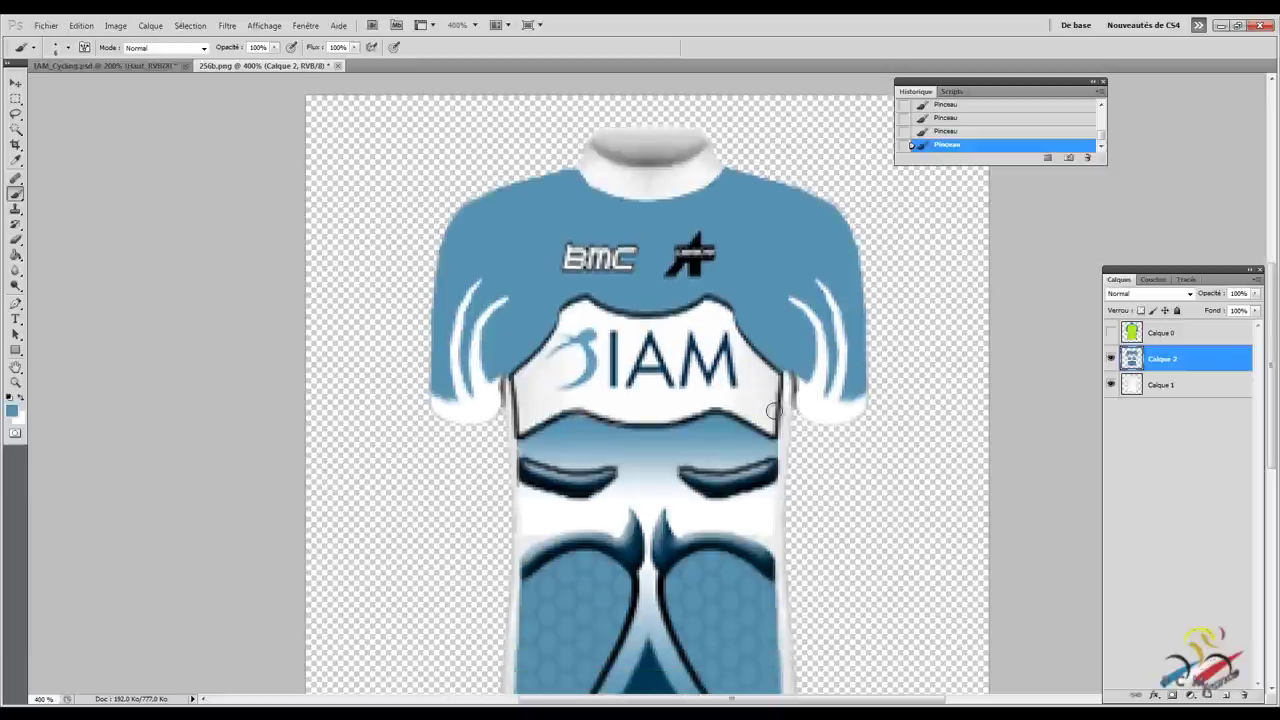
{"action": "scroll", "coordinate": [776, 411], "scroll_direction": "down", "scroll_amount": 1}
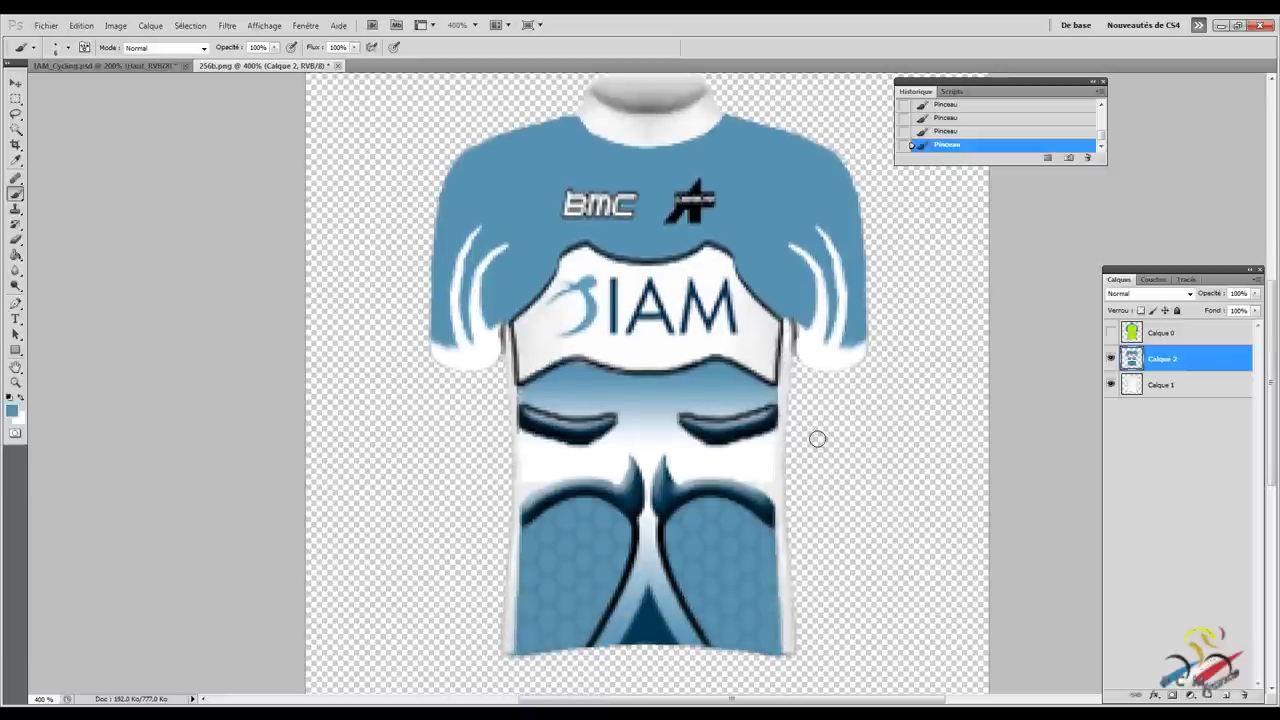
{"action": "scroll", "coordinate": [817, 438], "scroll_direction": "up", "scroll_amount": 2}
{"action": "scroll", "coordinate": [817, 438], "scroll_direction": "up", "scroll_amount": 1}
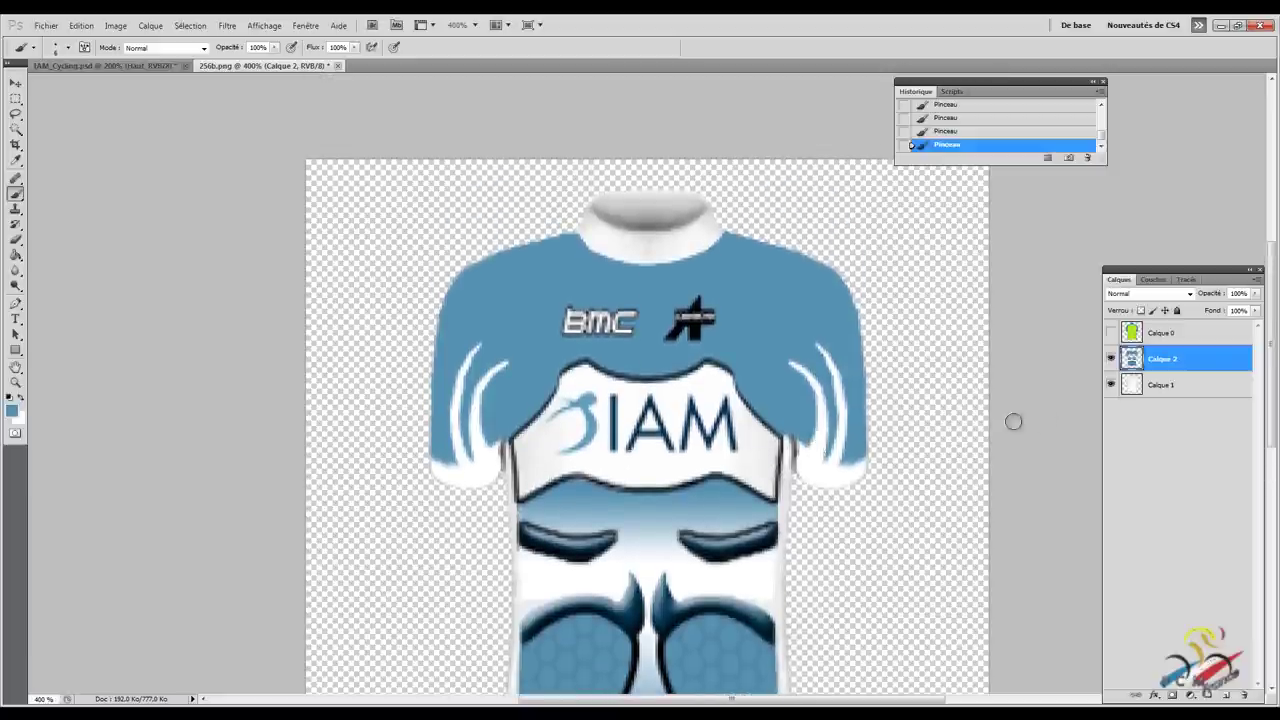
Step: Show Calque 0 to check the coverage, then hide it again
{"action": "left_click", "coordinate": [1111, 333]}
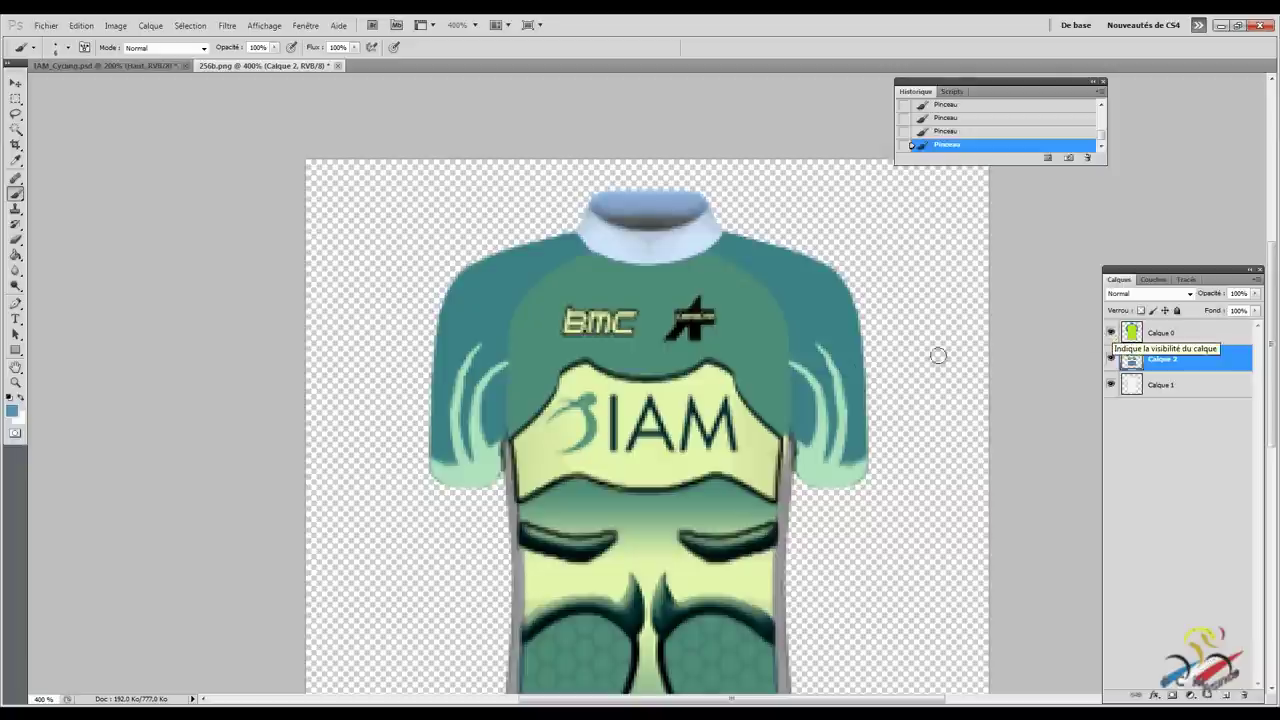
{"action": "scroll", "coordinate": [937, 357], "scroll_direction": "down", "scroll_amount": 1}
{"action": "scroll", "coordinate": [860, 365], "scroll_direction": "down", "scroll_amount": 2}
{"action": "scroll", "coordinate": [799, 374], "scroll_direction": "down", "scroll_amount": 1}
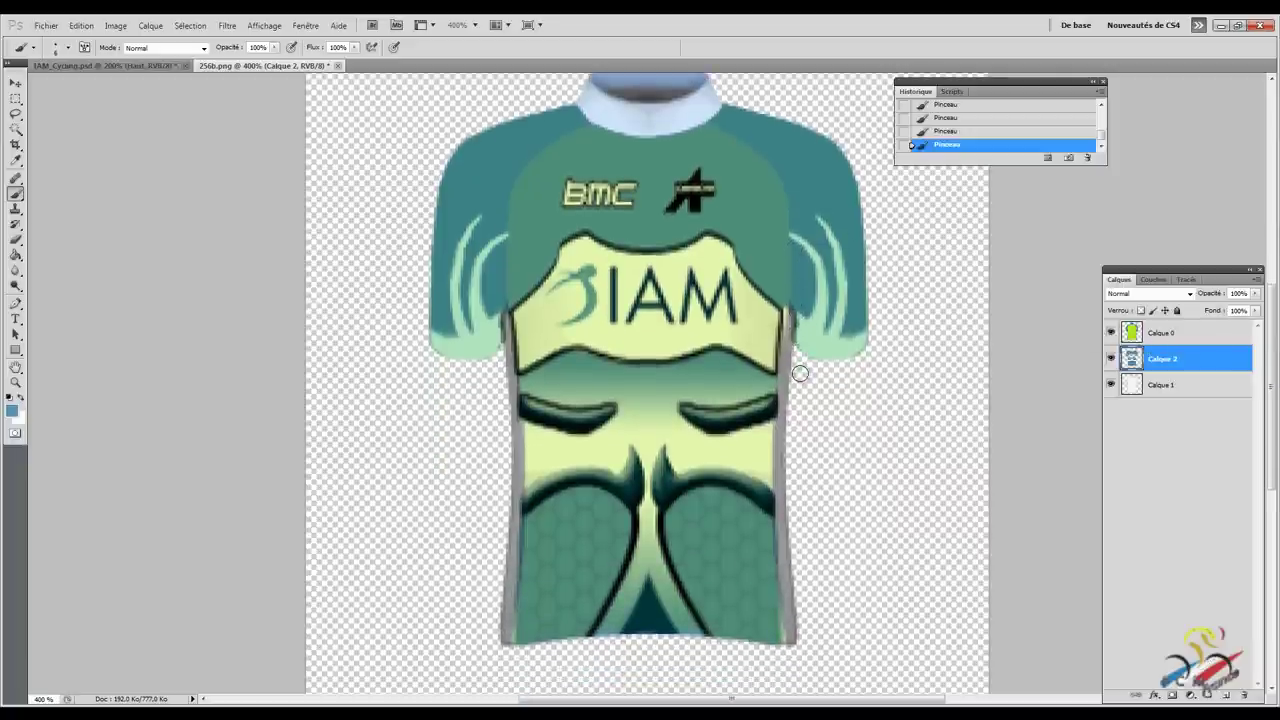
{"action": "scroll", "coordinate": [800, 366], "scroll_direction": "up", "scroll_amount": 2}
{"action": "scroll", "coordinate": [820, 365], "scroll_direction": "up", "scroll_amount": 2}
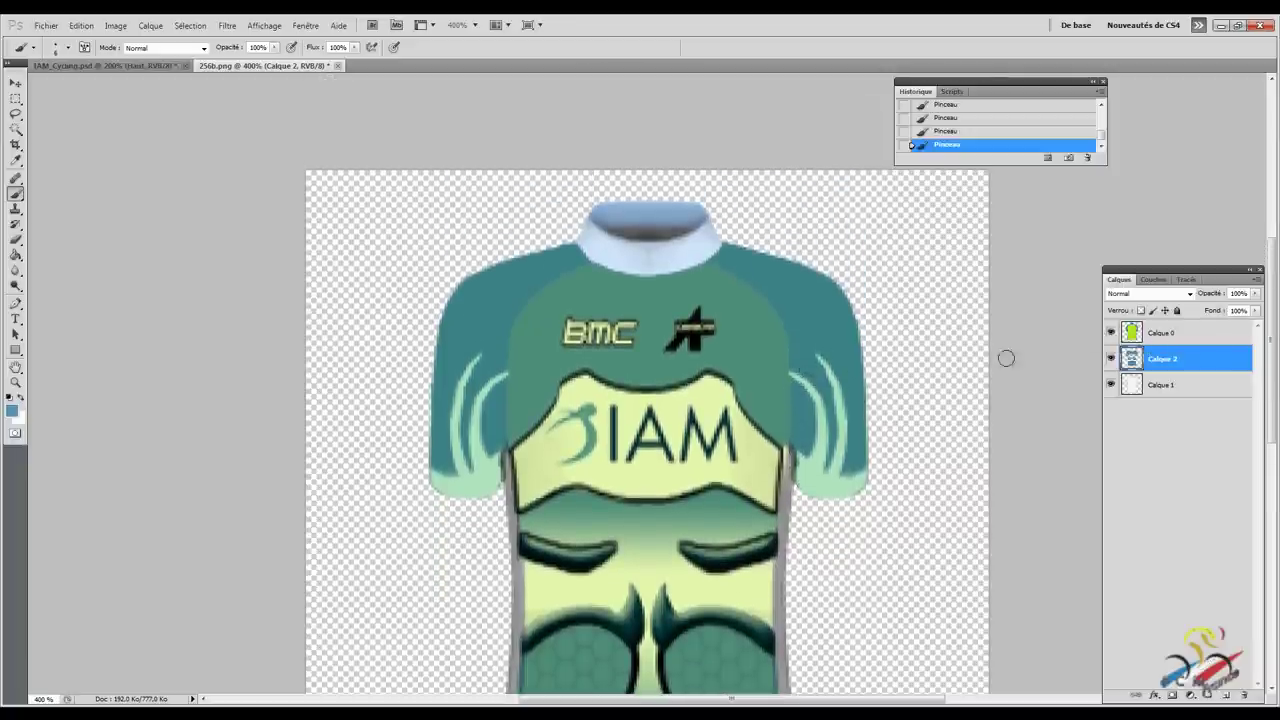
{"action": "left_click", "coordinate": [1112, 334]}
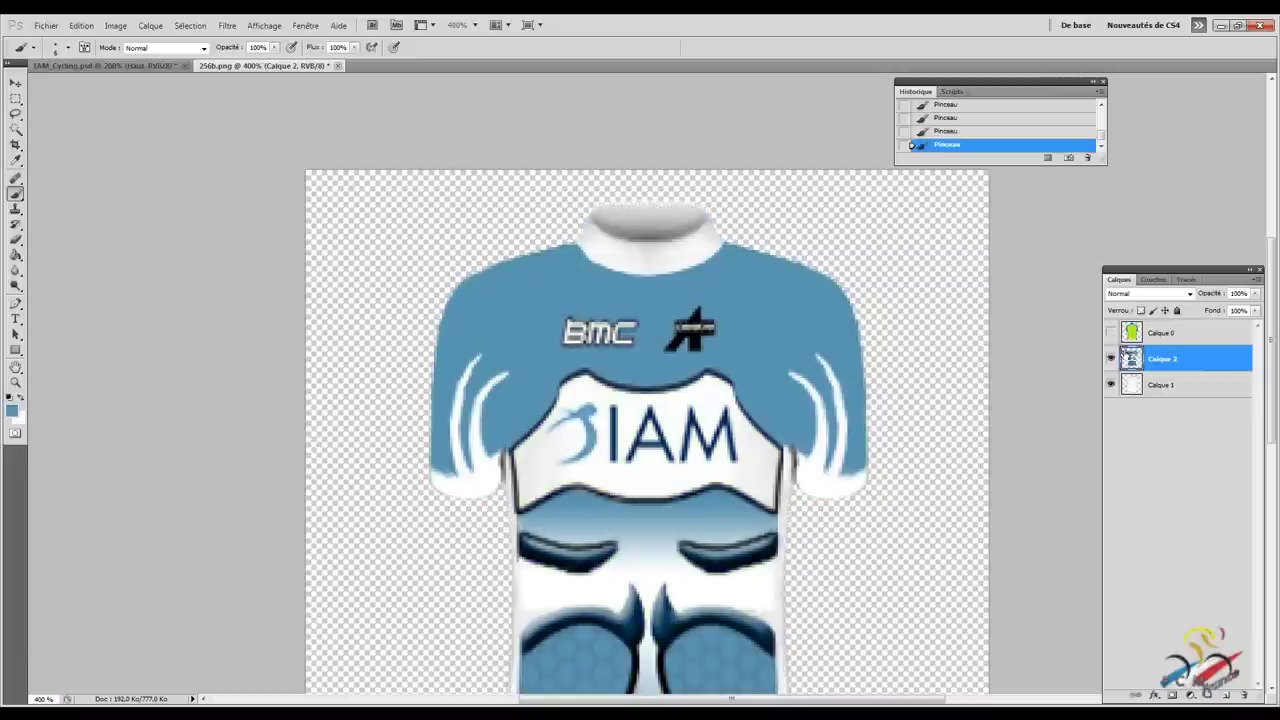
Step: Move Calque 1 above Calque 2 and set its blend mode to Produit
{"action": "left_click", "coordinate": [1133, 391]}
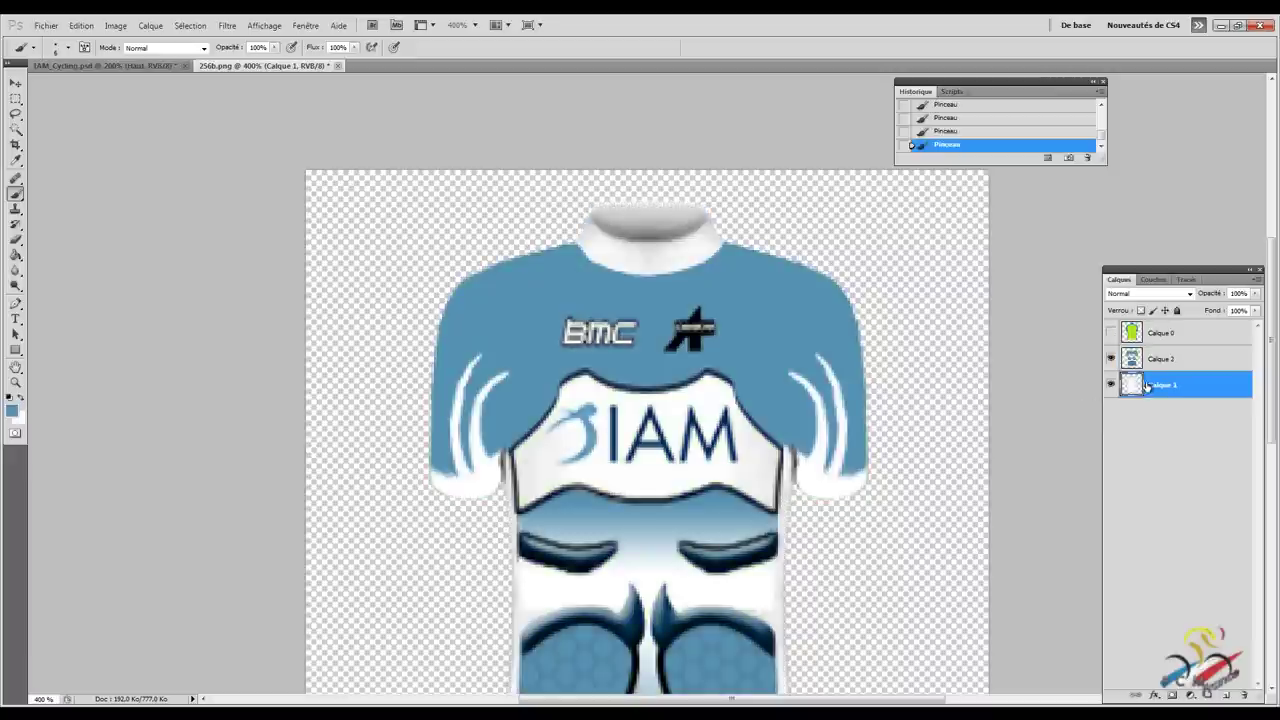
{"action": "left_click_drag", "start_coordinate": [1133, 391], "coordinate": [1144, 346]}
{"action": "left_click", "coordinate": [1160, 294]}
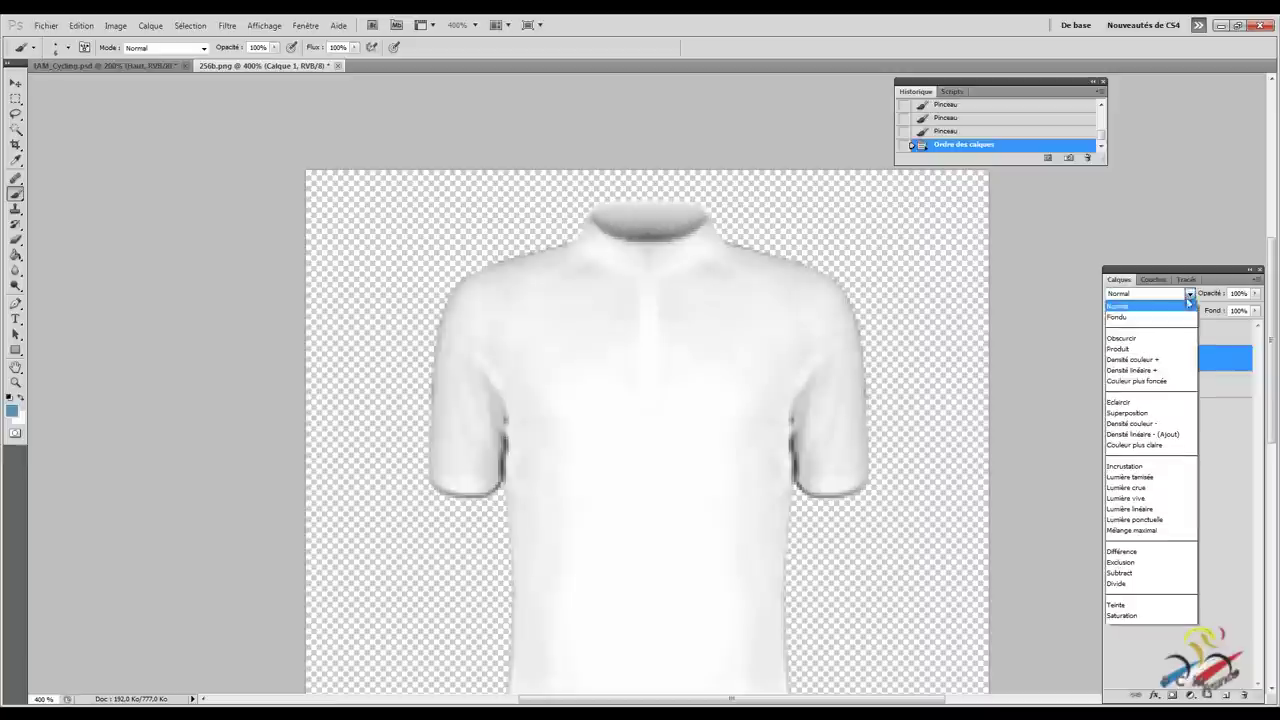
{"action": "left_click", "coordinate": [1170, 357]}
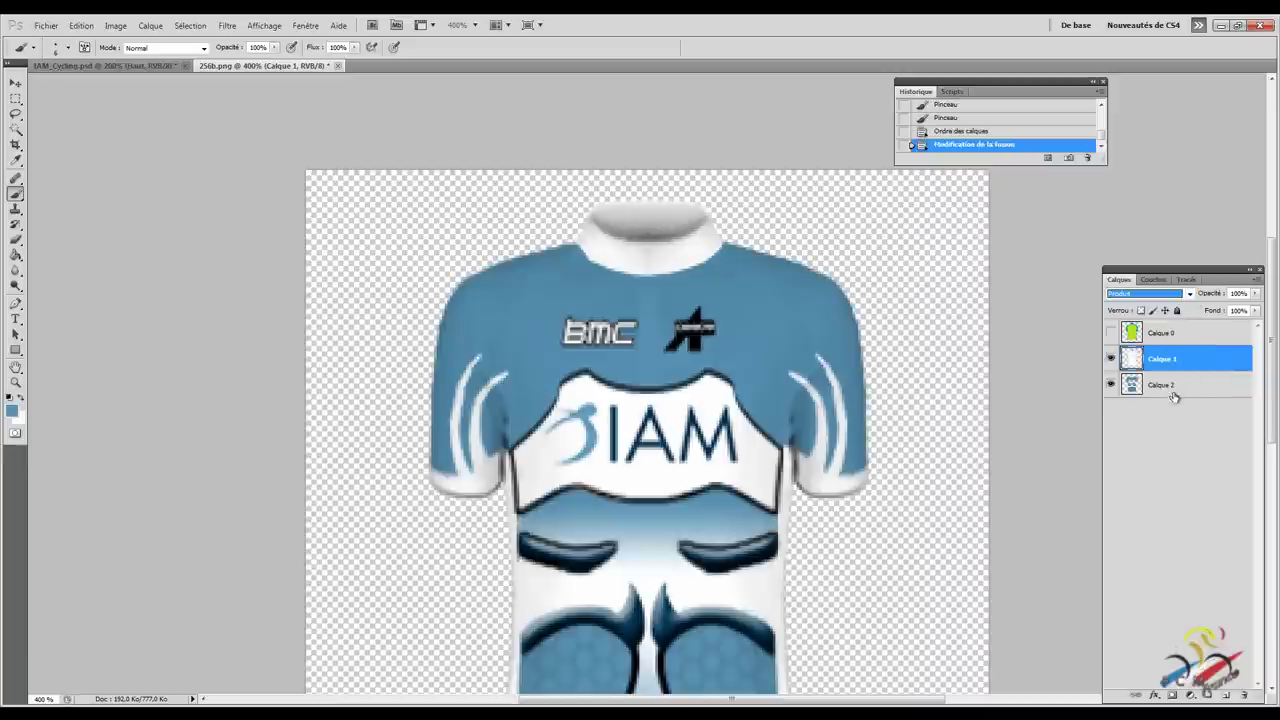
Step: Zoom the view to 100%, then to 250%
{"action": "left_click", "coordinate": [460, 25]}
{"action": "type", "text": "100"}
{"action": "key", "text": "Return"}
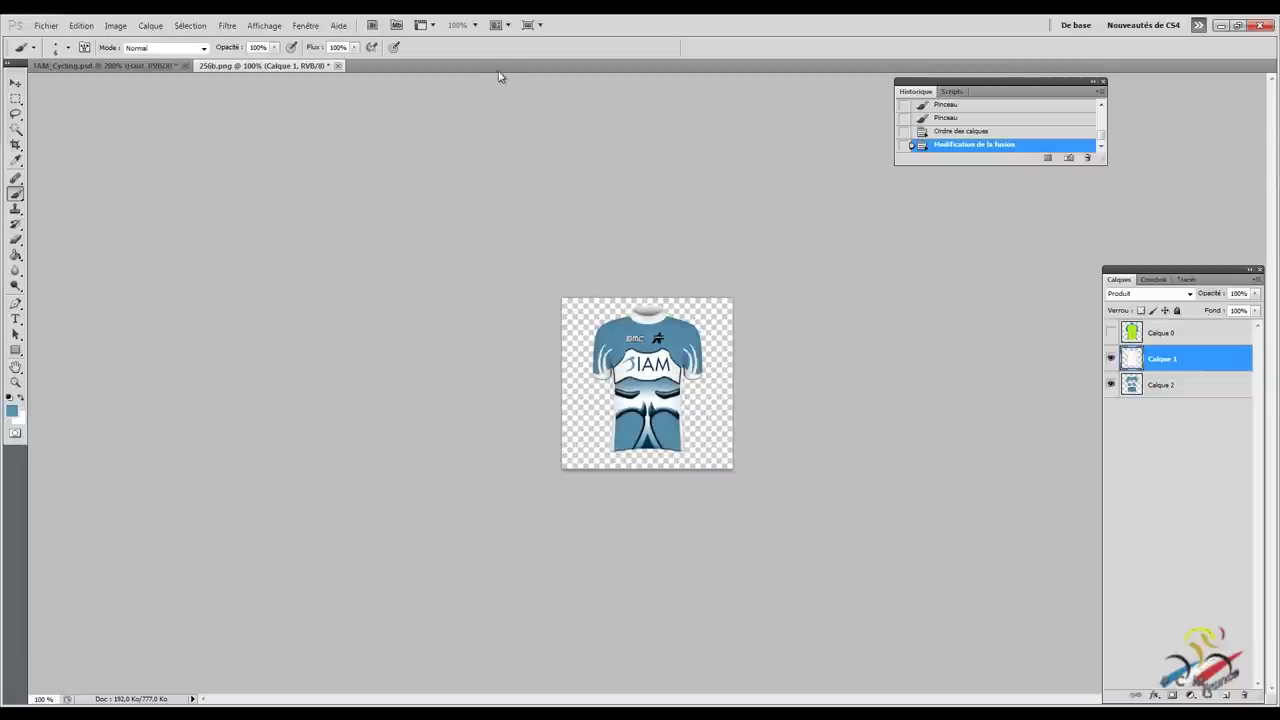
{"action": "left_click", "coordinate": [460, 25]}
{"action": "type", "text": "250"}
{"action": "key", "text": "Return"}
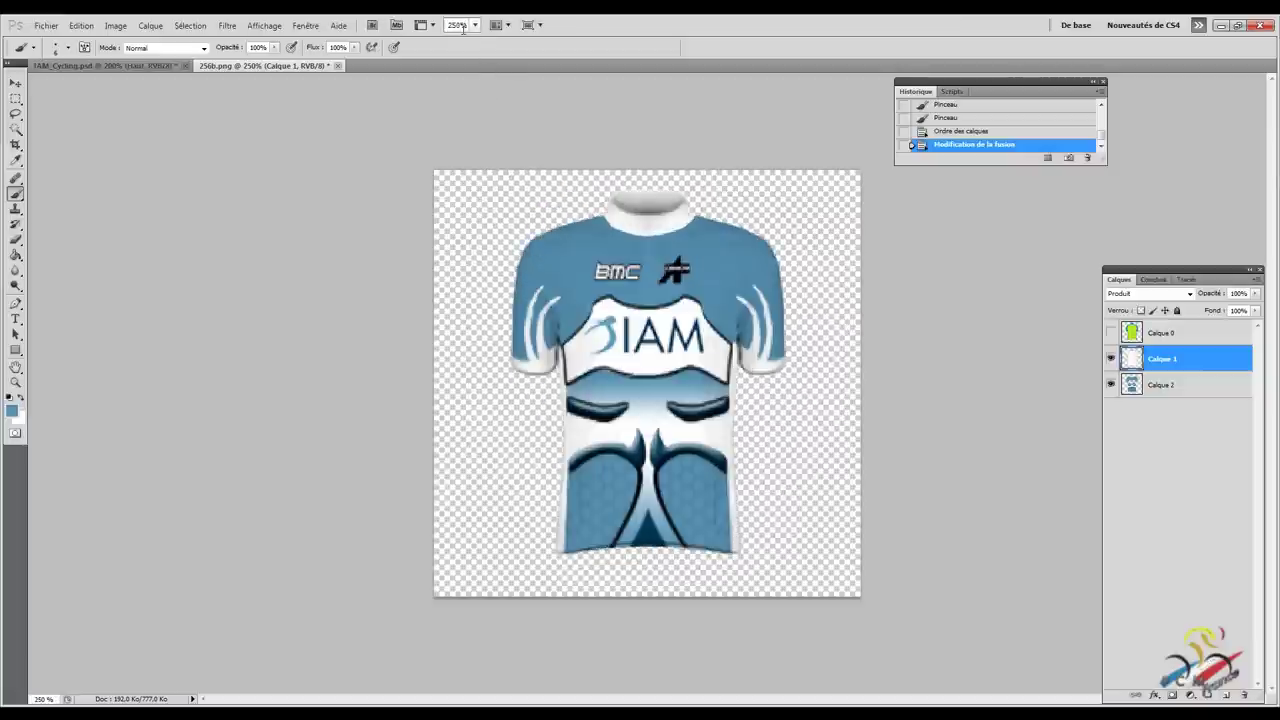